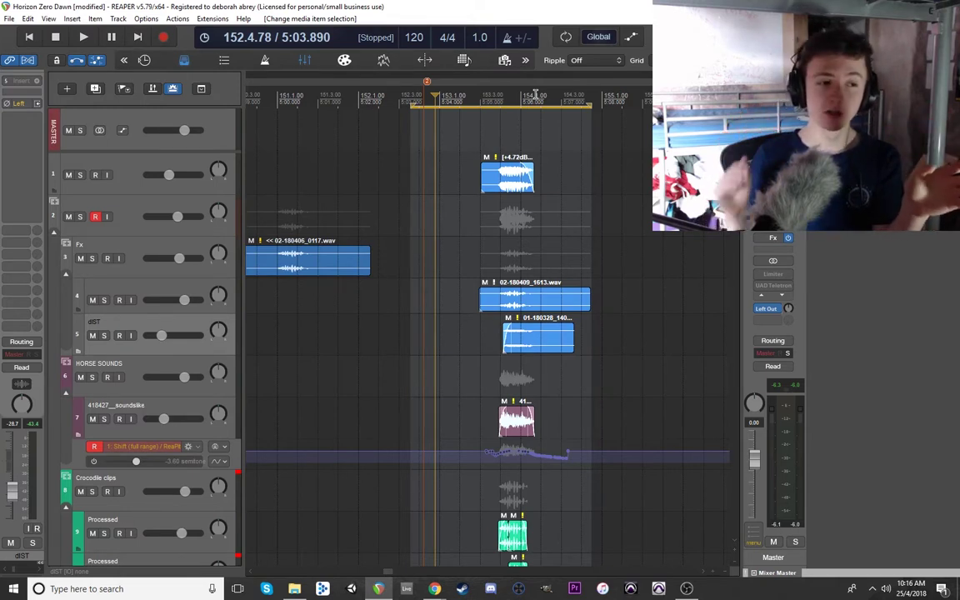
Play the layered creature sound from just before the layers.
click(426, 377)
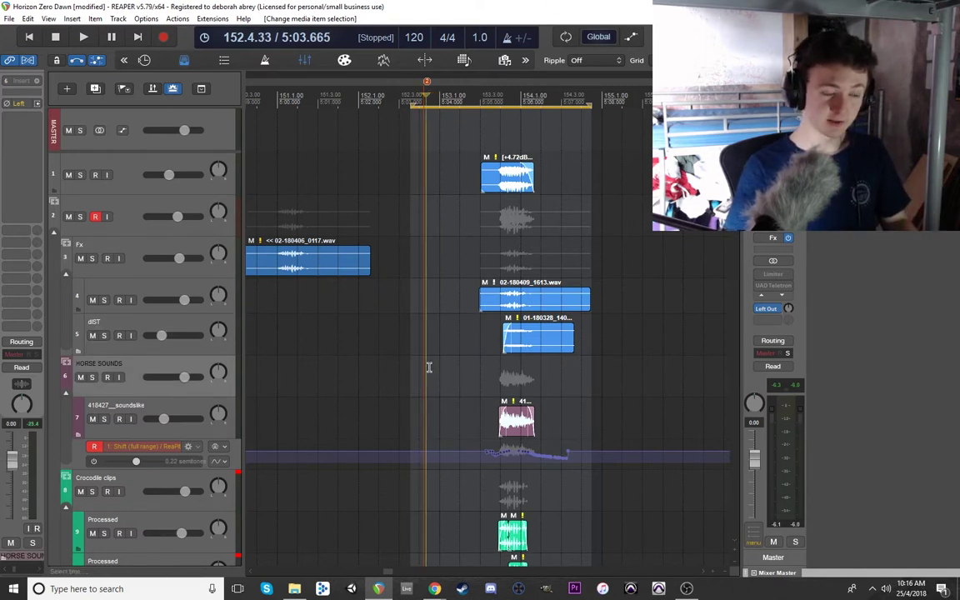
key(space)
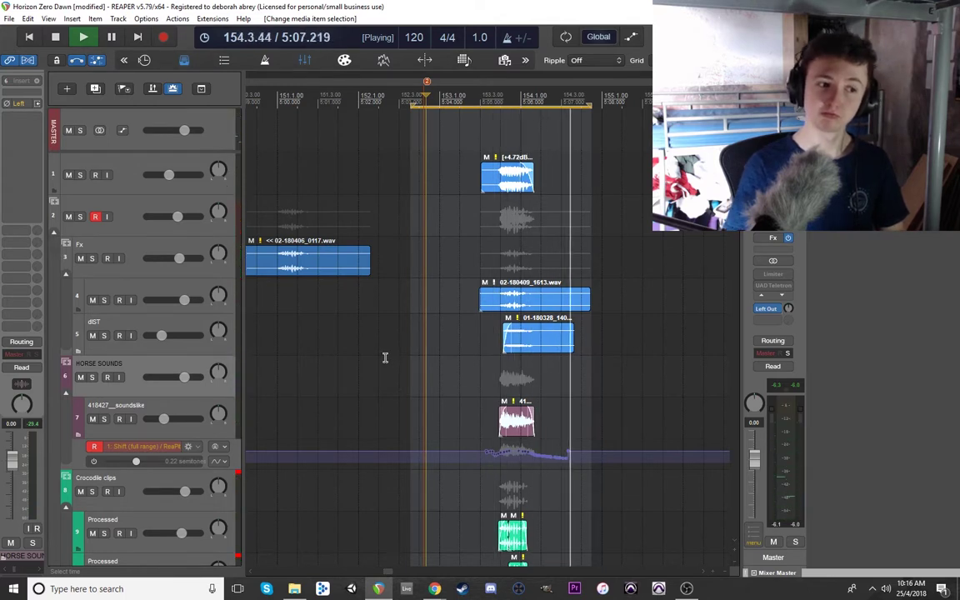
key(space)
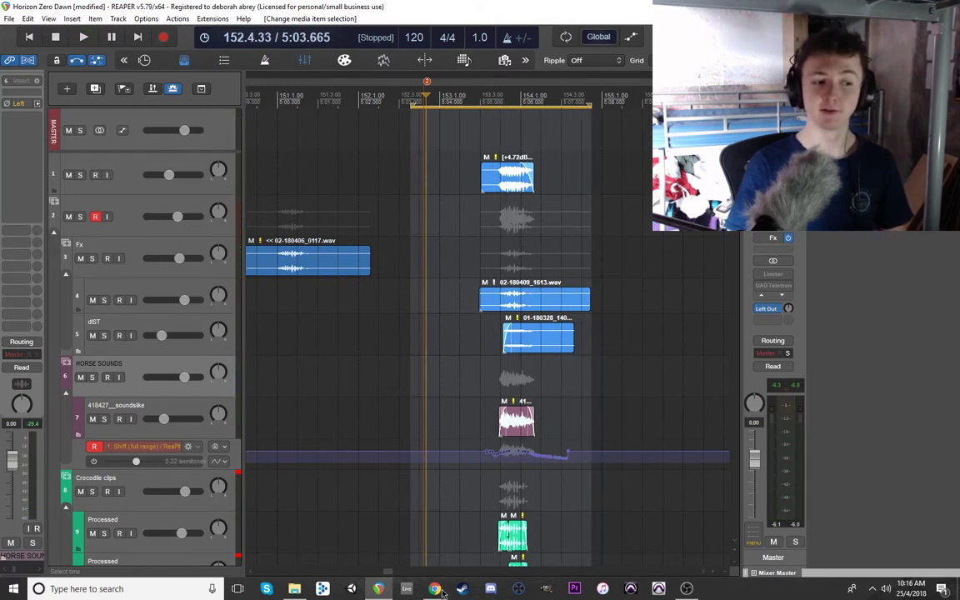
Bring the Strider reference image forward and look it over.
mouse_move(435, 588)
mouse_move(534, 537)
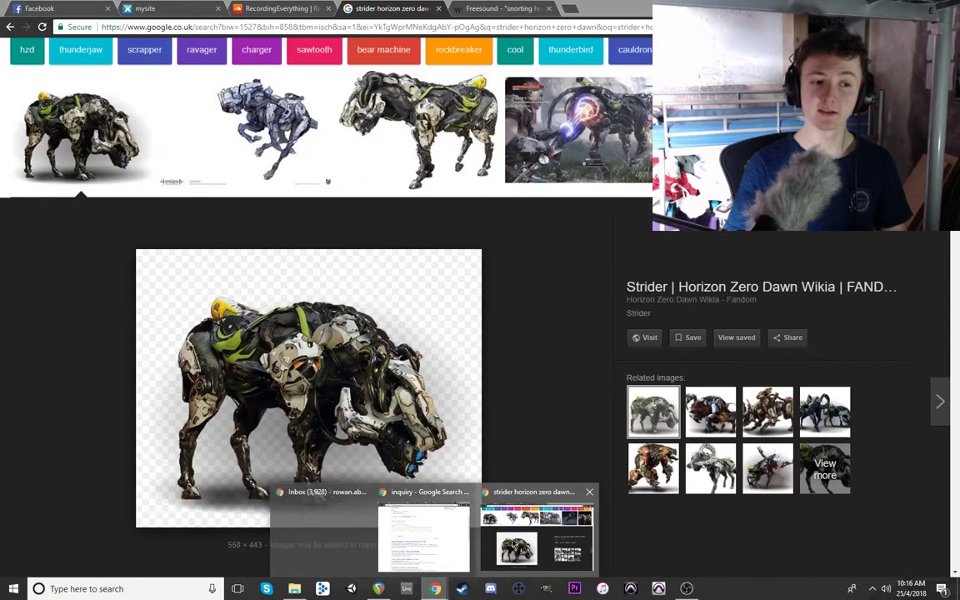
click(482, 493)
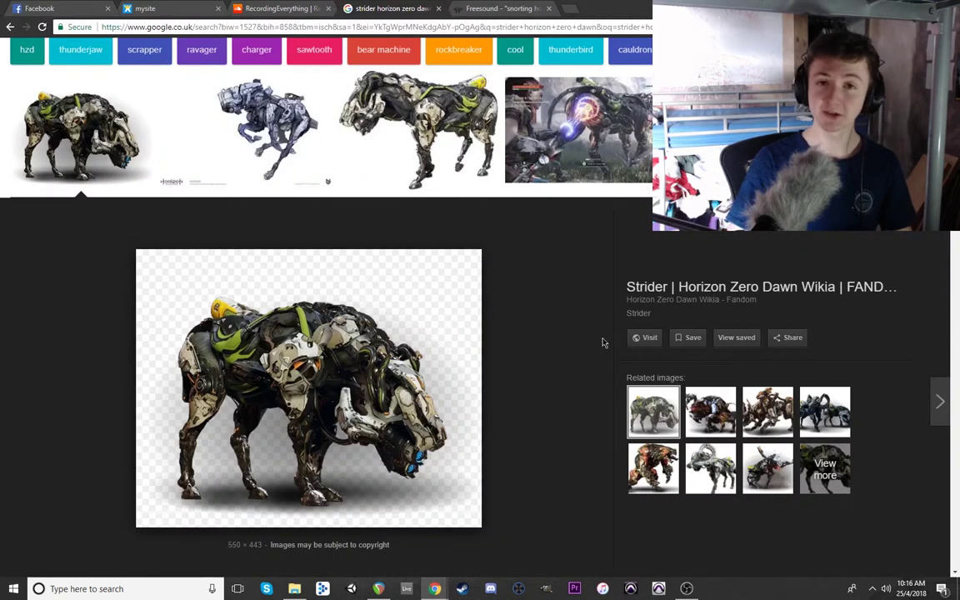
scroll(604, 327, up, 1)
scroll(585, 318, down, 1)
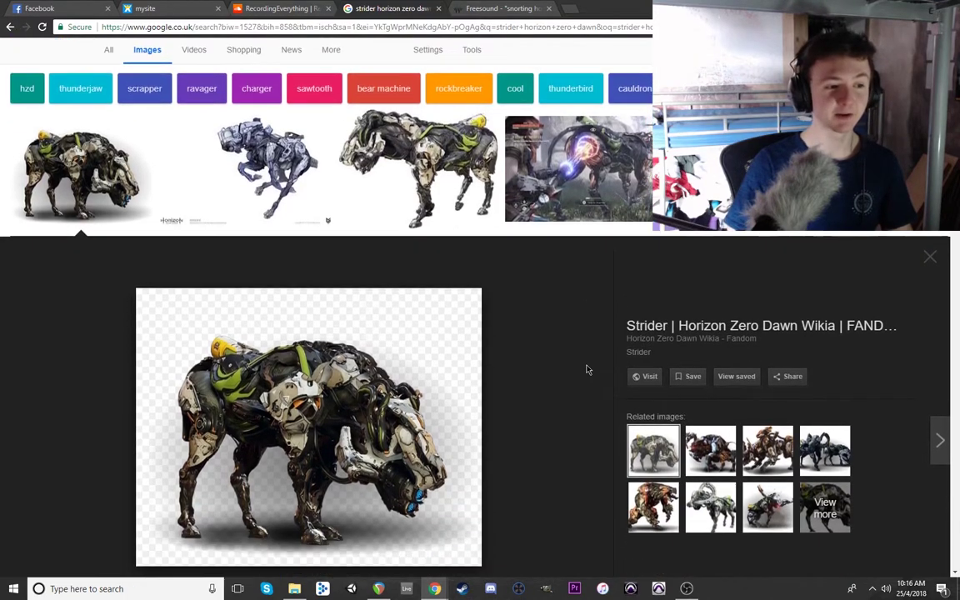
scroll(578, 372, down, 2)
scroll(550, 400, up, 1)
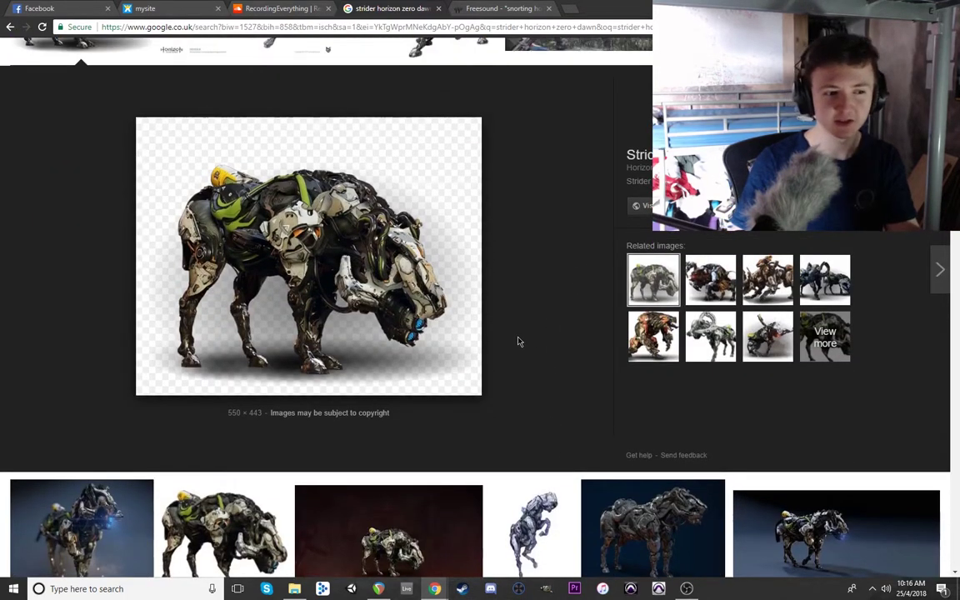
scroll(513, 323, up, 1)
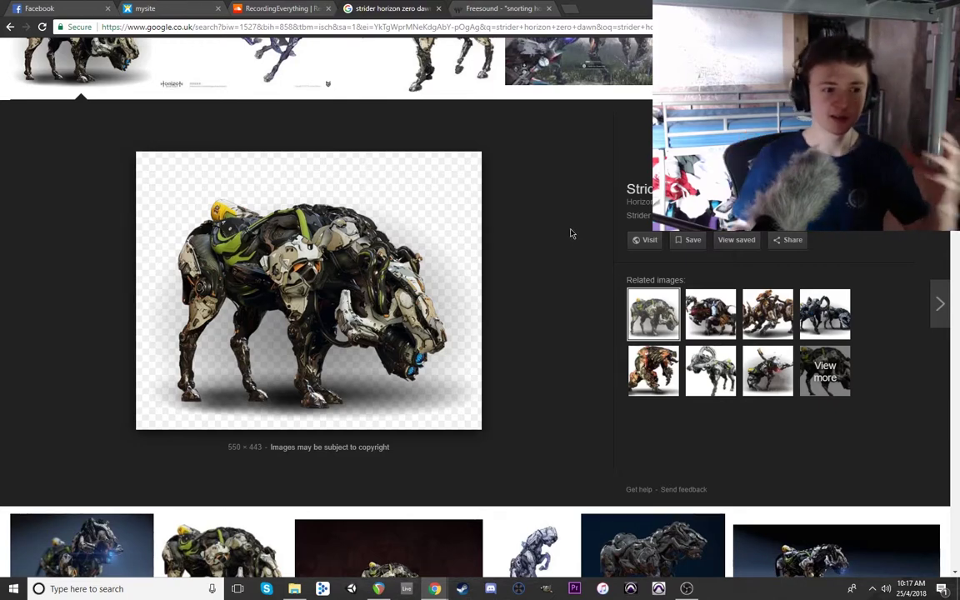
Solo the snorting-horse track, play it, and reset its volume to 0 dB.
click(379, 589)
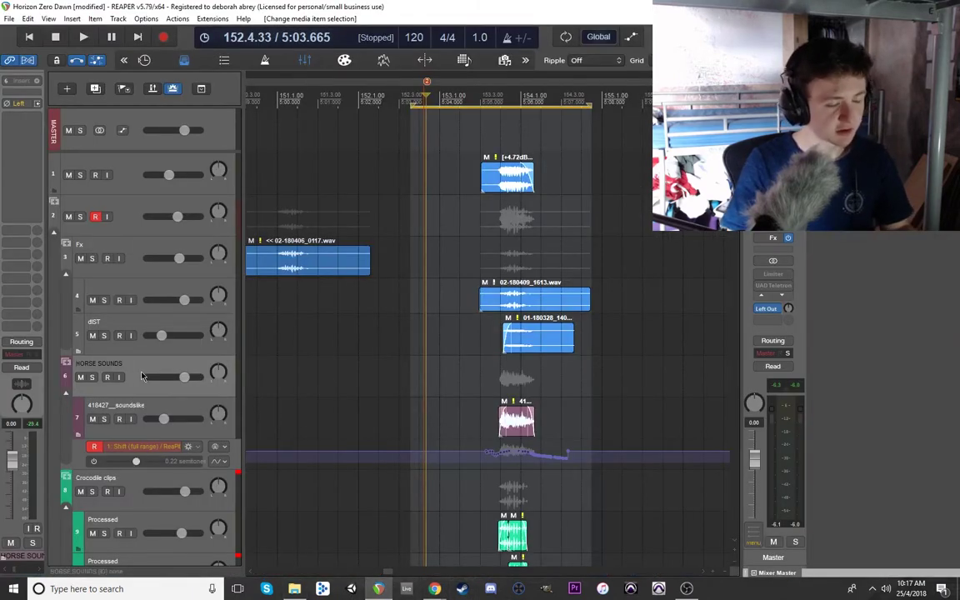
click(128, 430)
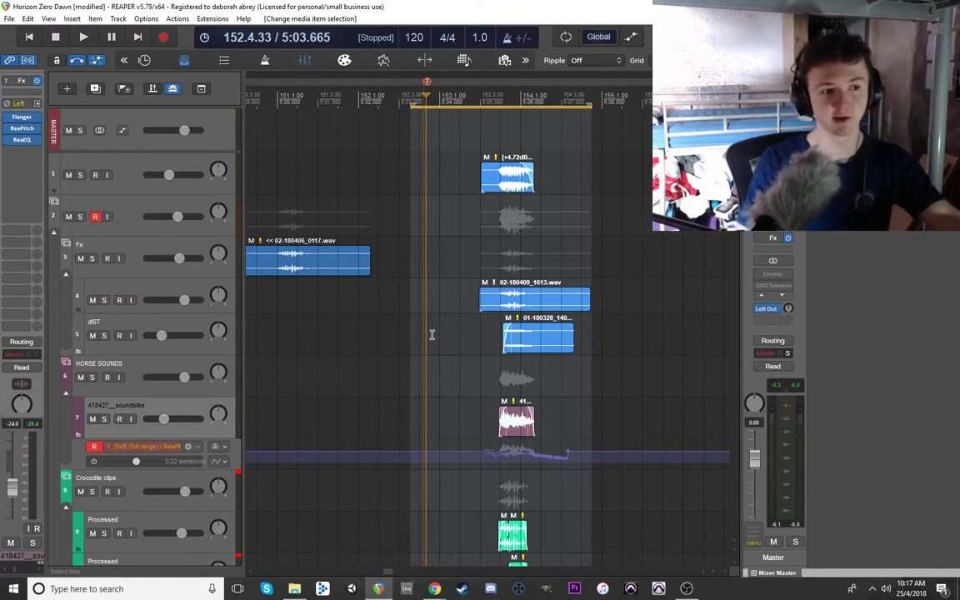
click(498, 417)
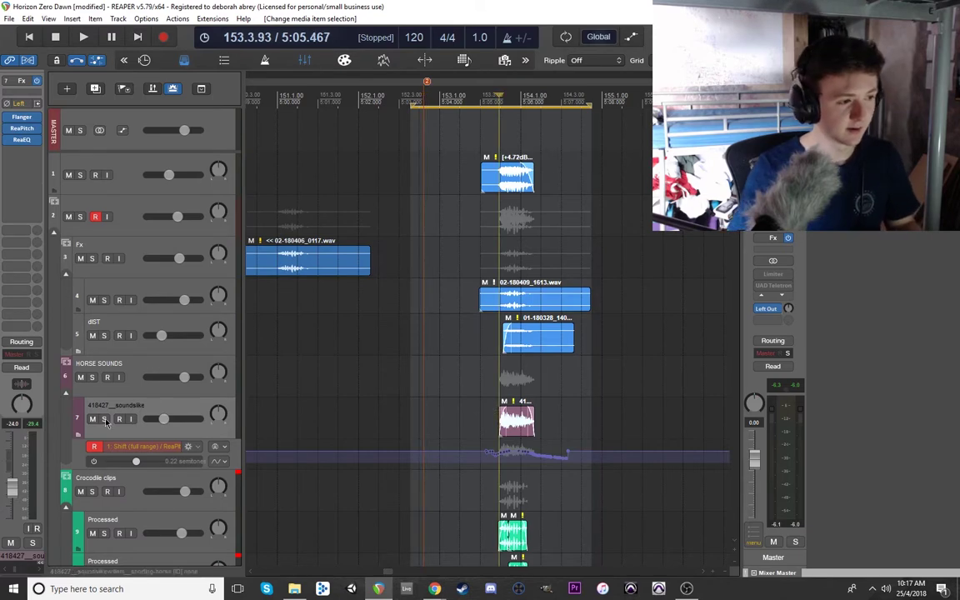
click(104, 419)
key(space)
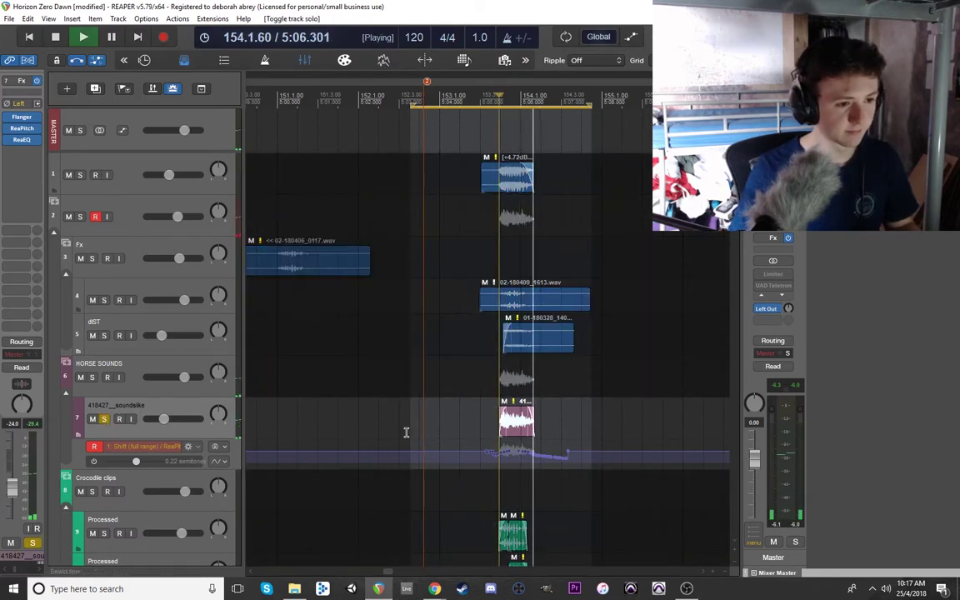
key(space)
scroll(568, 401, up, 5)
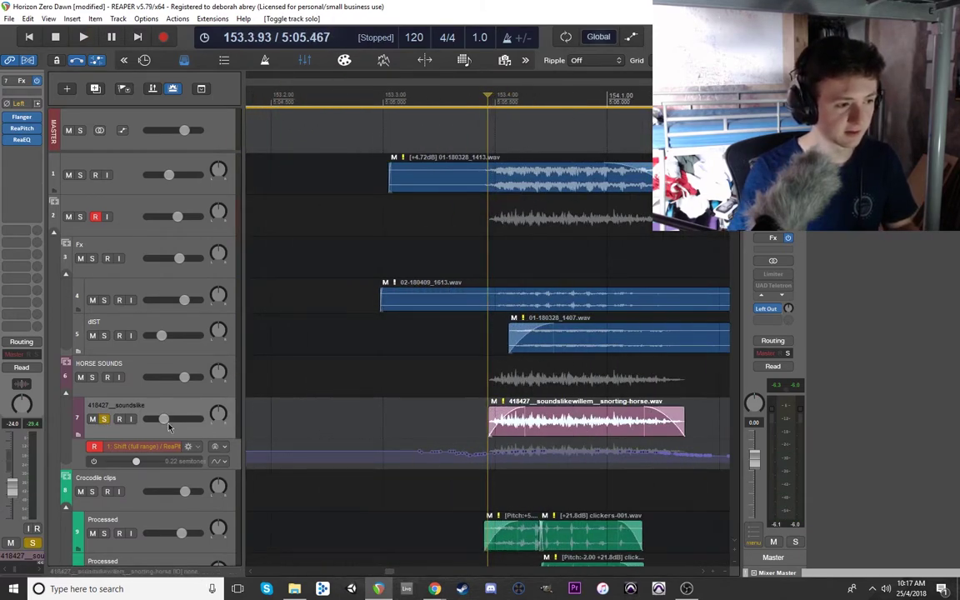
double_click(169, 420)
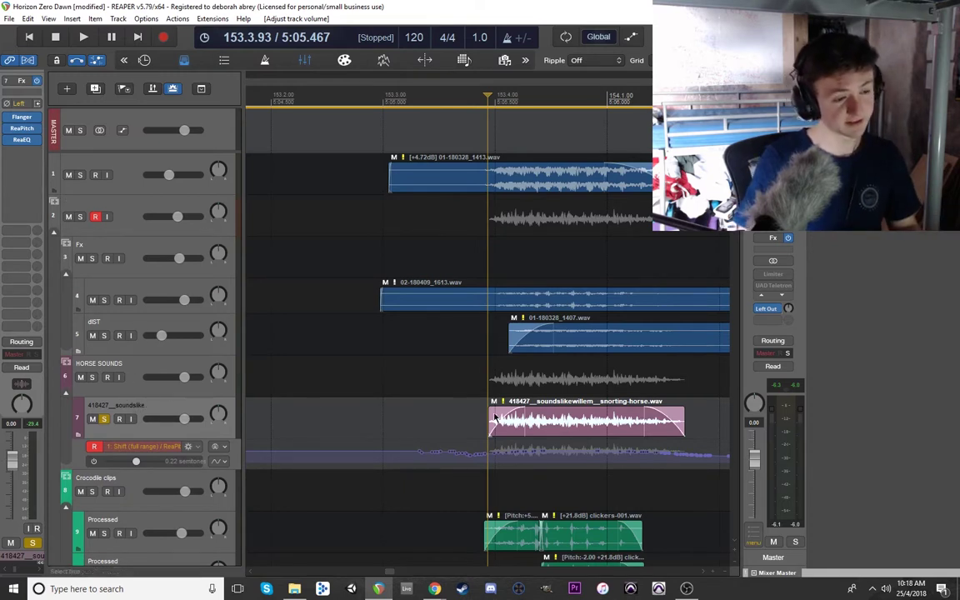
Bypass the horse track's effects and play the horse layer dry.
click(479, 489)
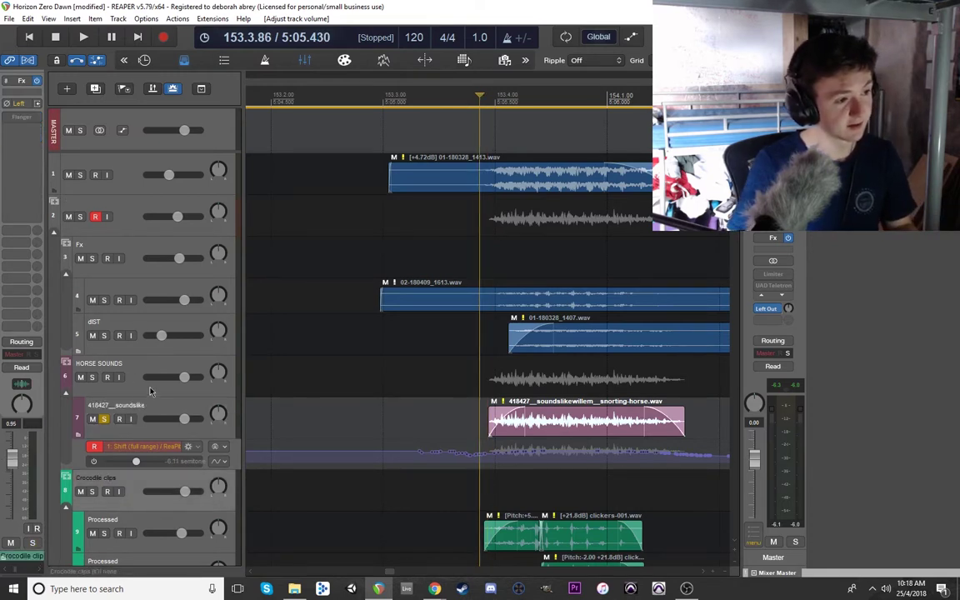
click(133, 405)
click(37, 81)
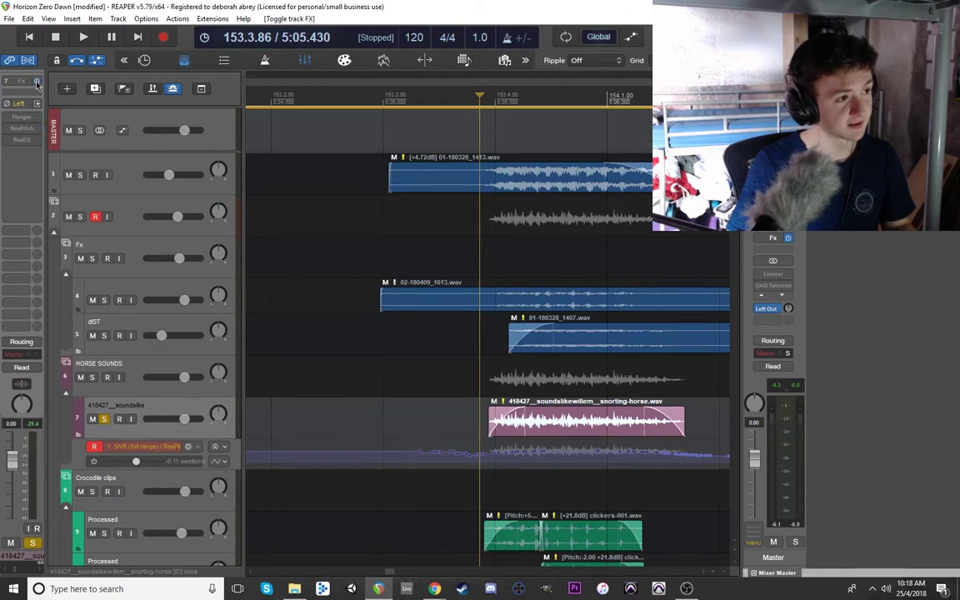
key(space)
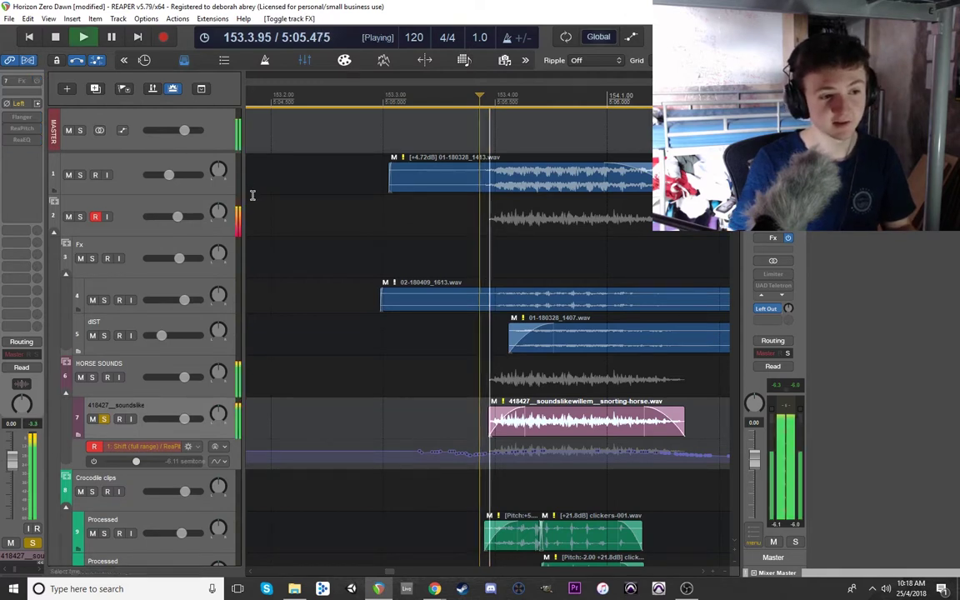
key(space)
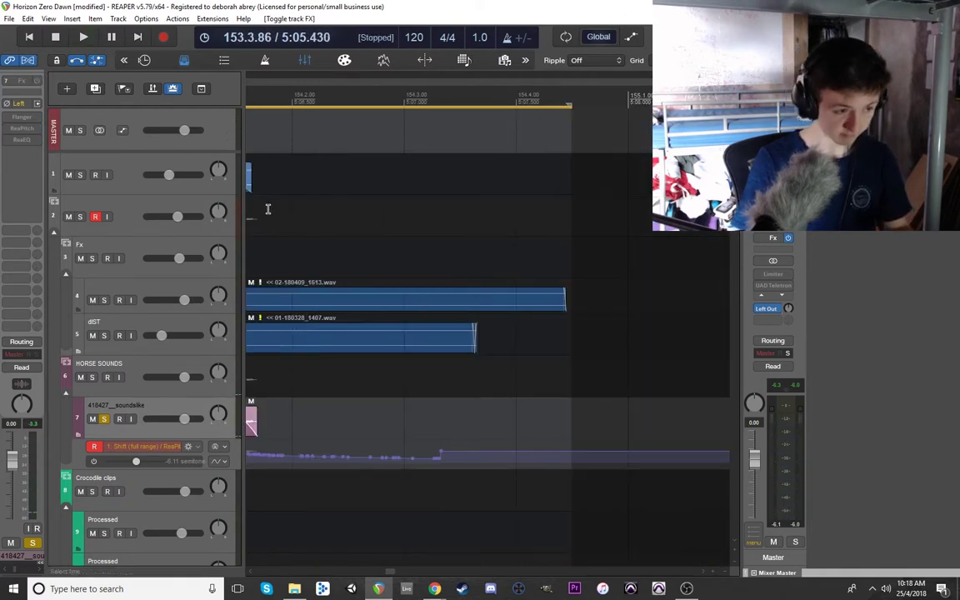
scroll(559, 276, down, 3)
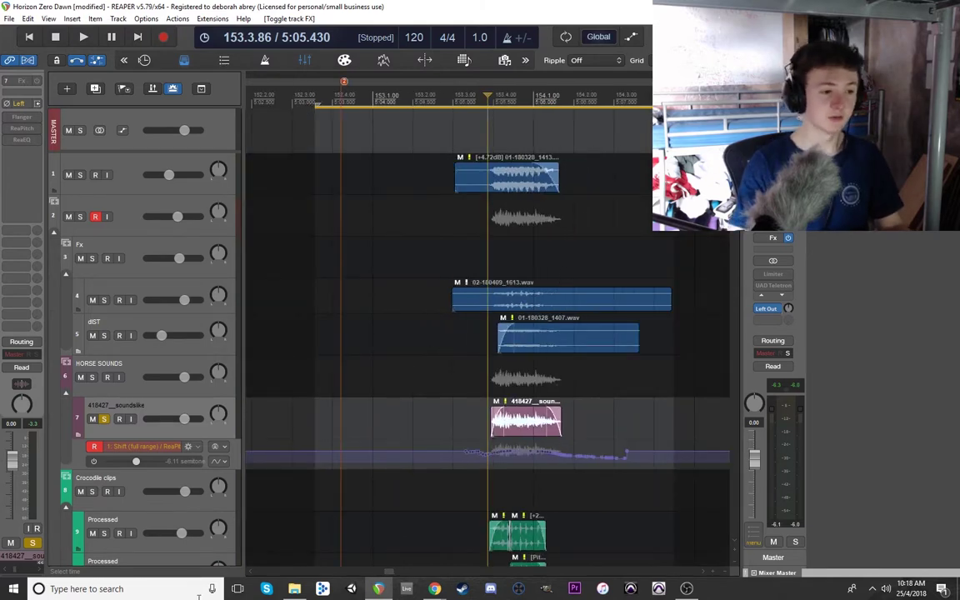
click(434, 589)
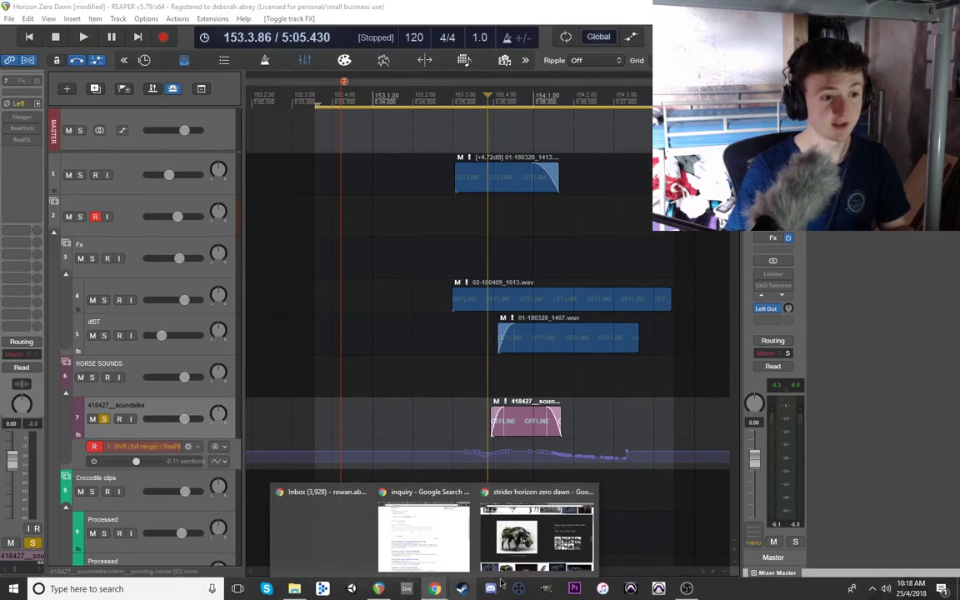
Show the Freesound 'snorting horse.wav' page in Chrome.
click(539, 569)
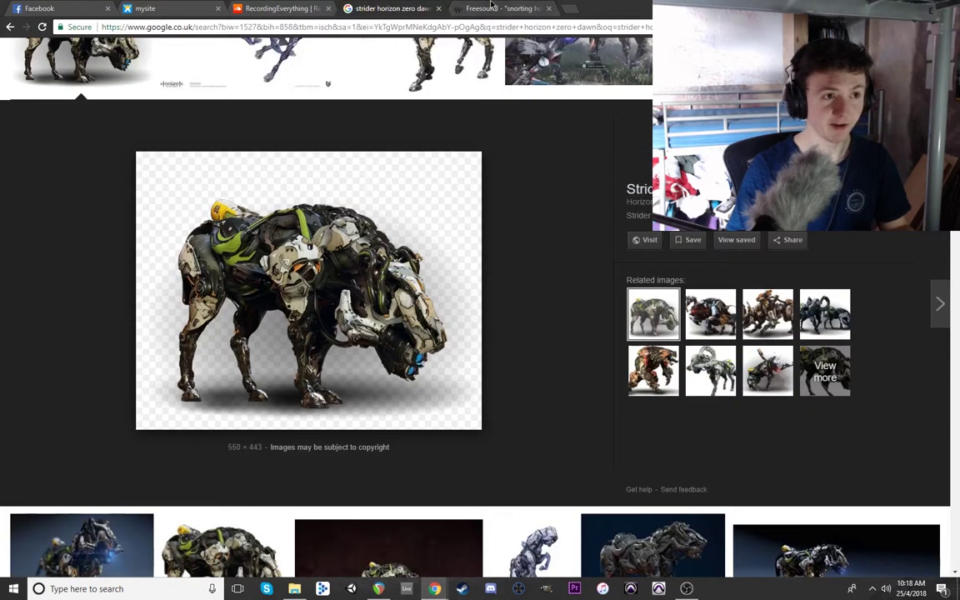
click(492, 8)
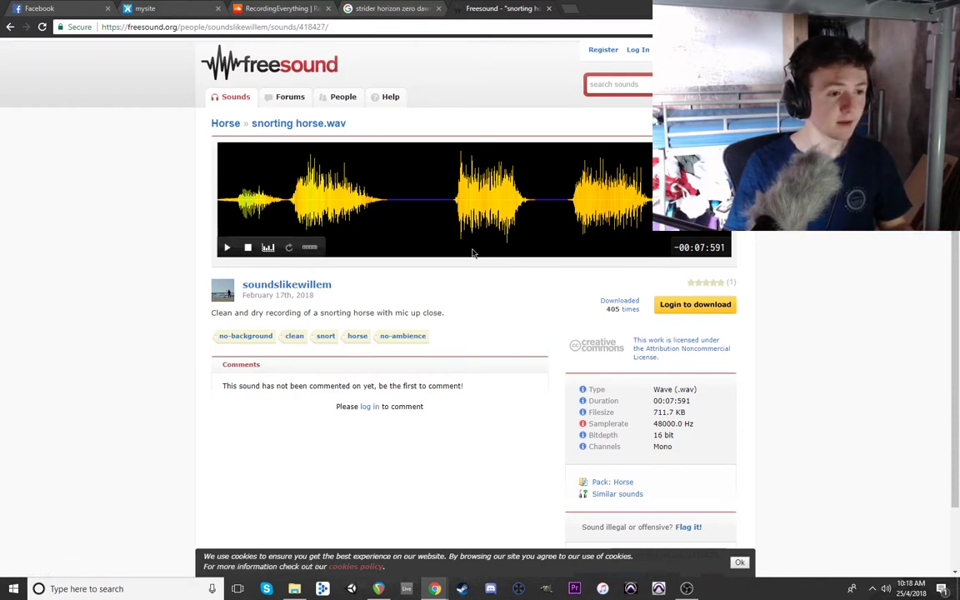
Re-enable the horse track's Flanger, ReaPitch and ReaEQ, check ReaEQ, and play the result.
key(alt+Tab)
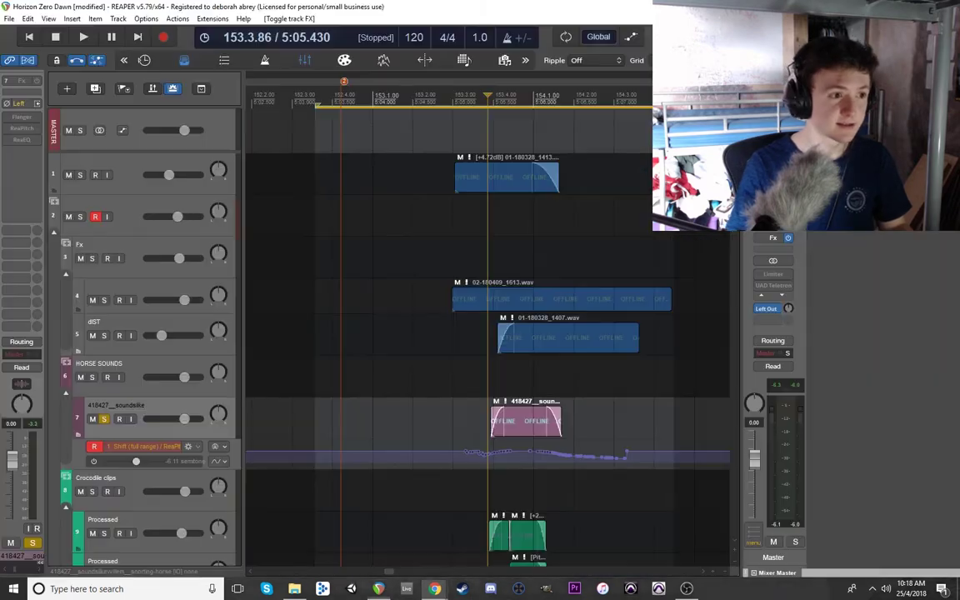
click(484, 410)
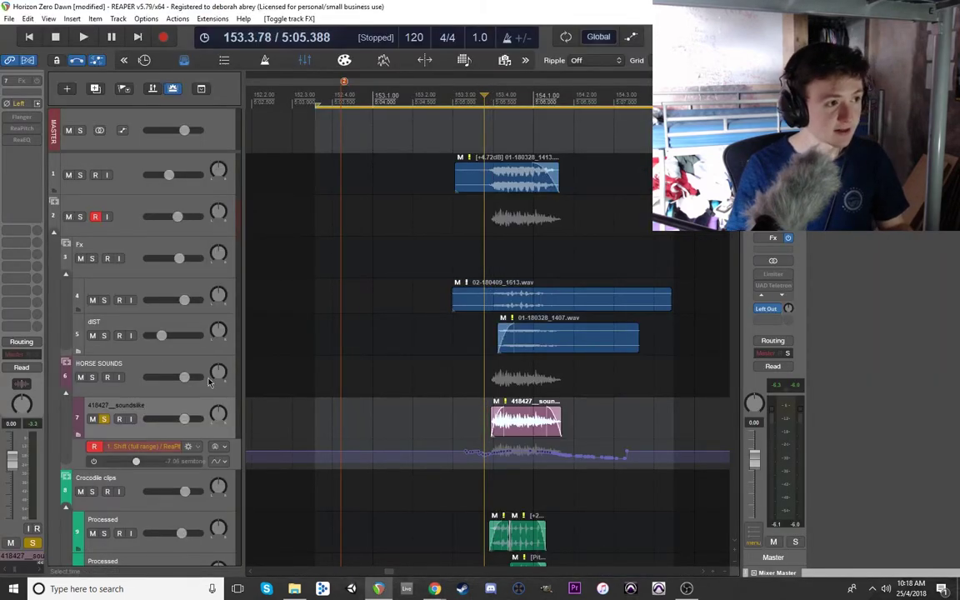
click(31, 139)
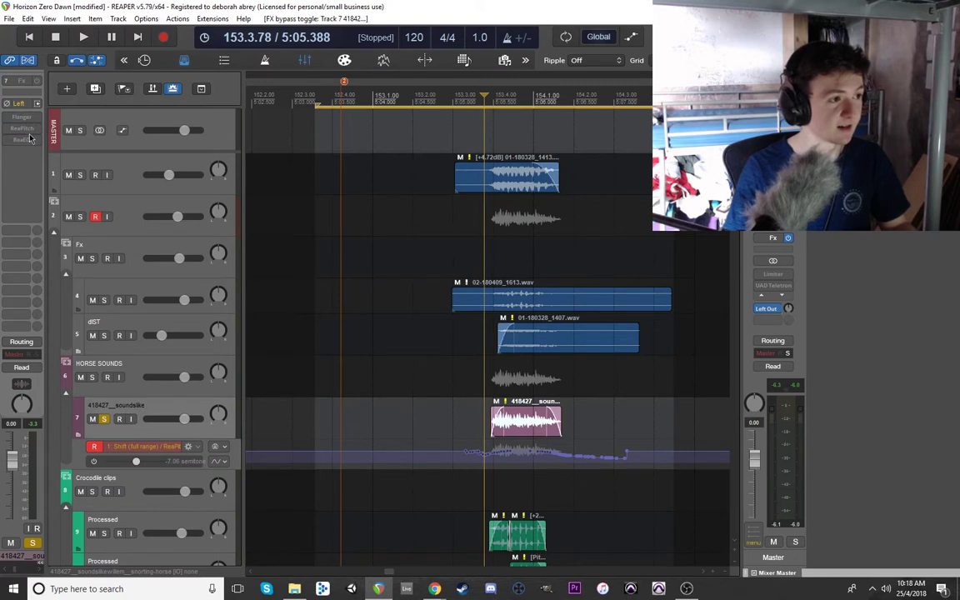
click(36, 80)
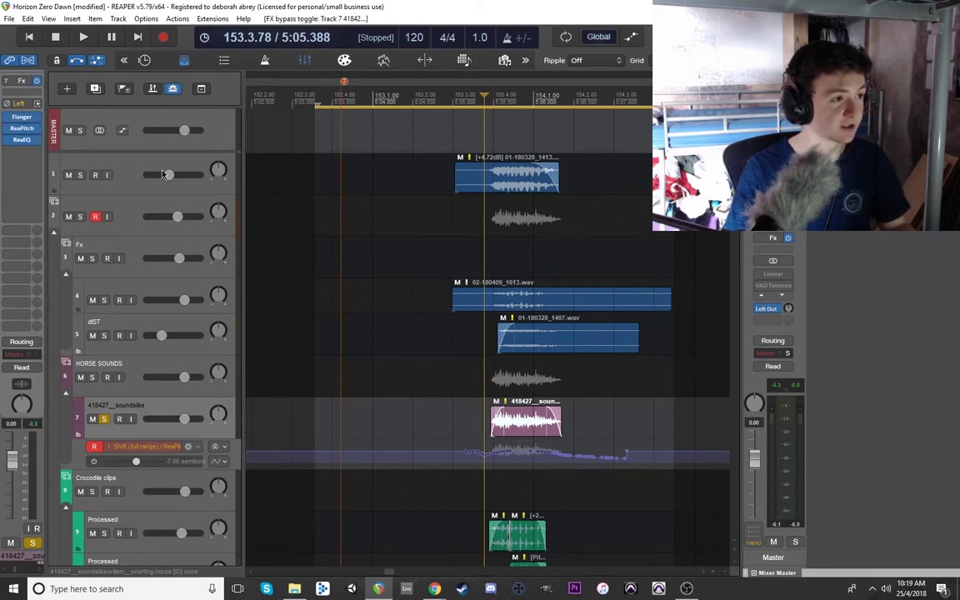
click(27, 140)
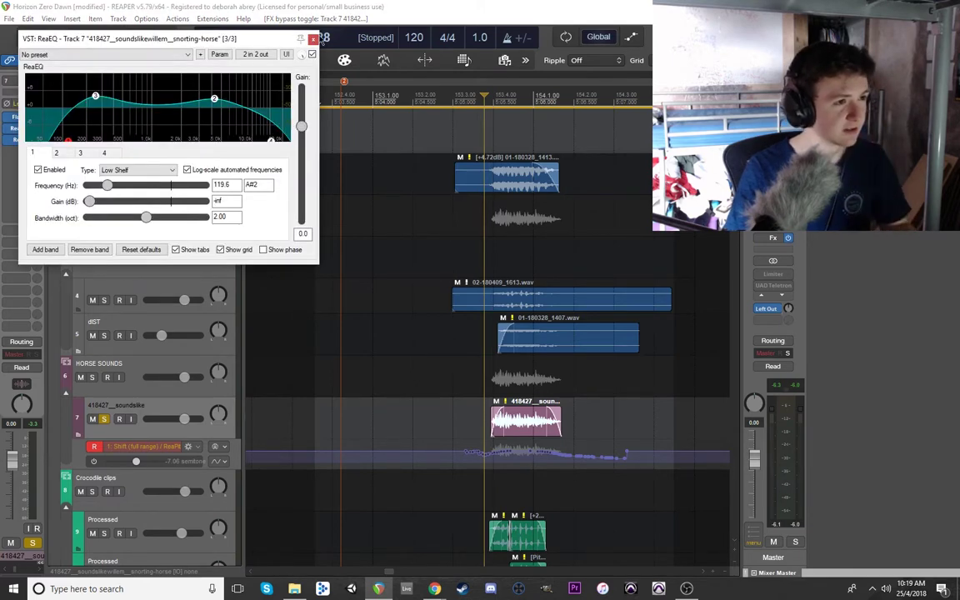
click(312, 40)
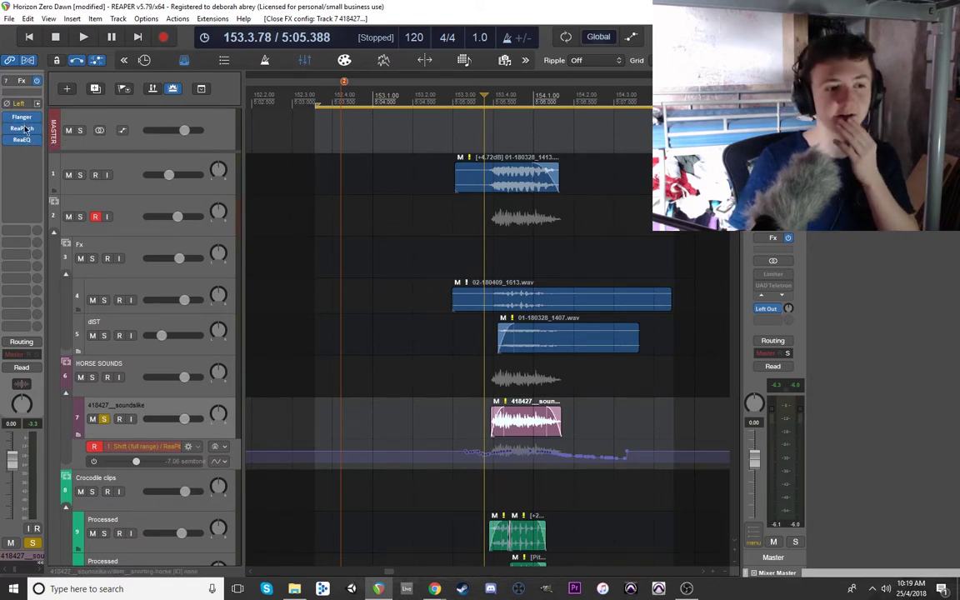
key(space)
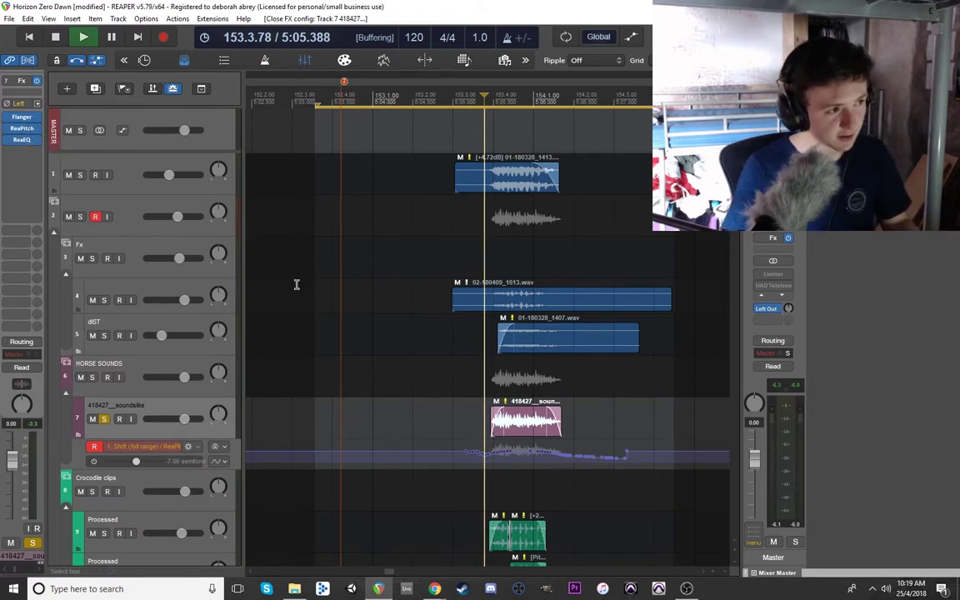
key(space)
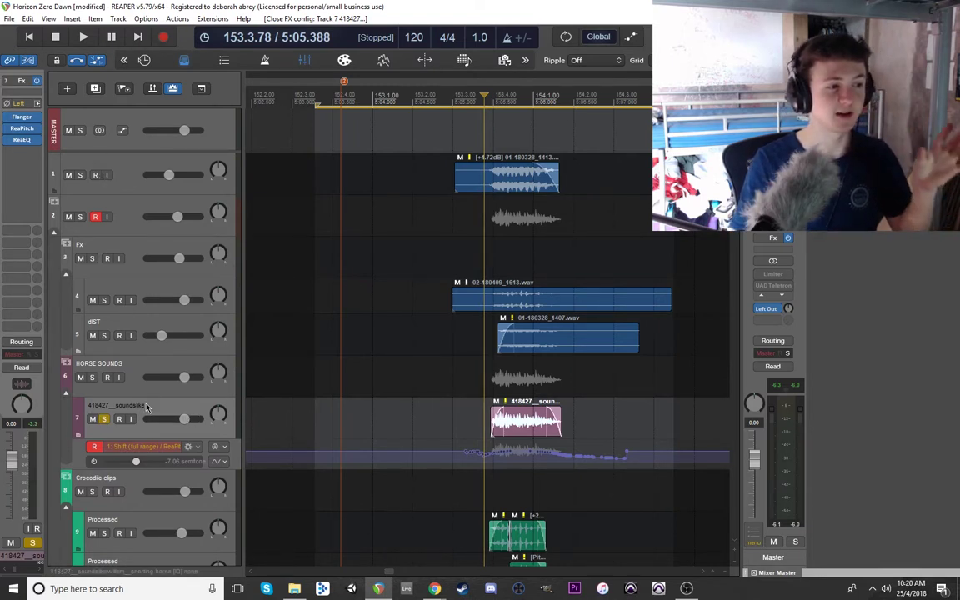
Solo track 7 and play the pitch-shifted horse layer alone.
click(129, 389)
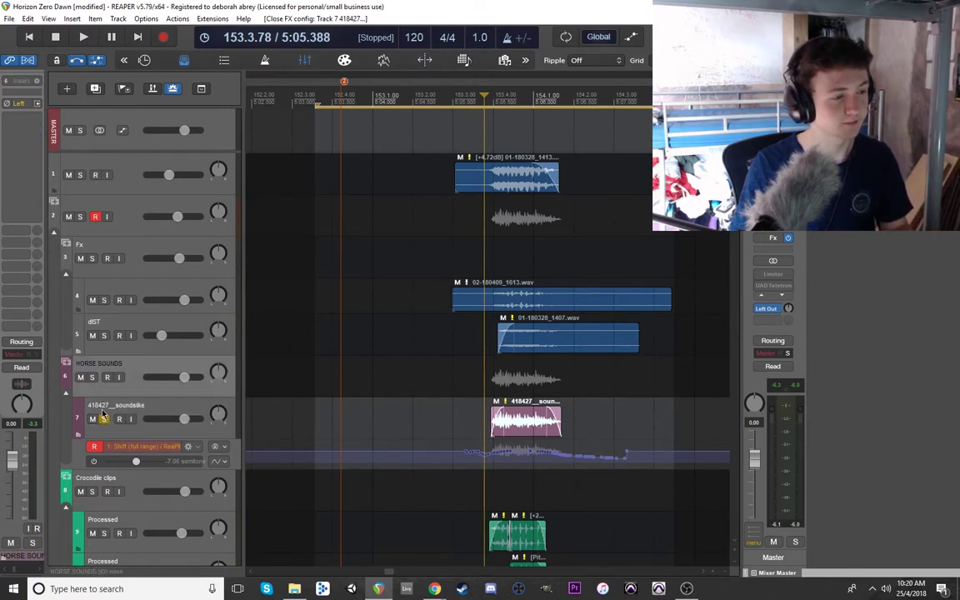
click(105, 419)
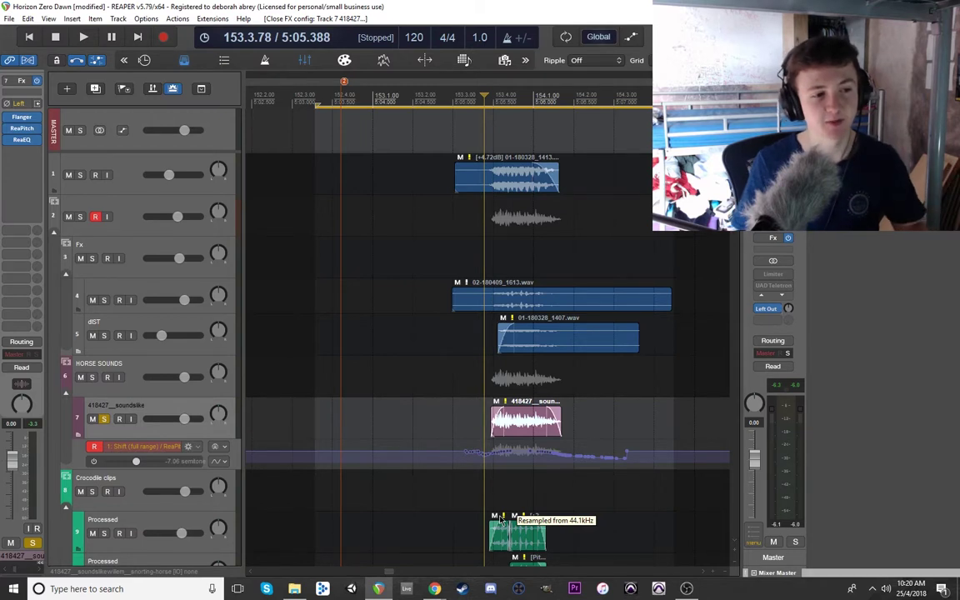
key(space)
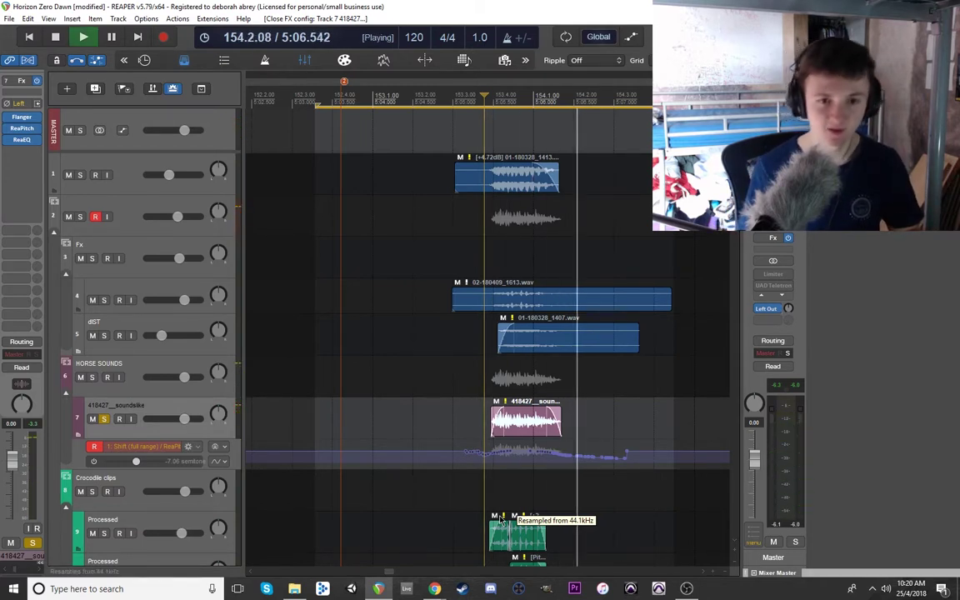
key(space)
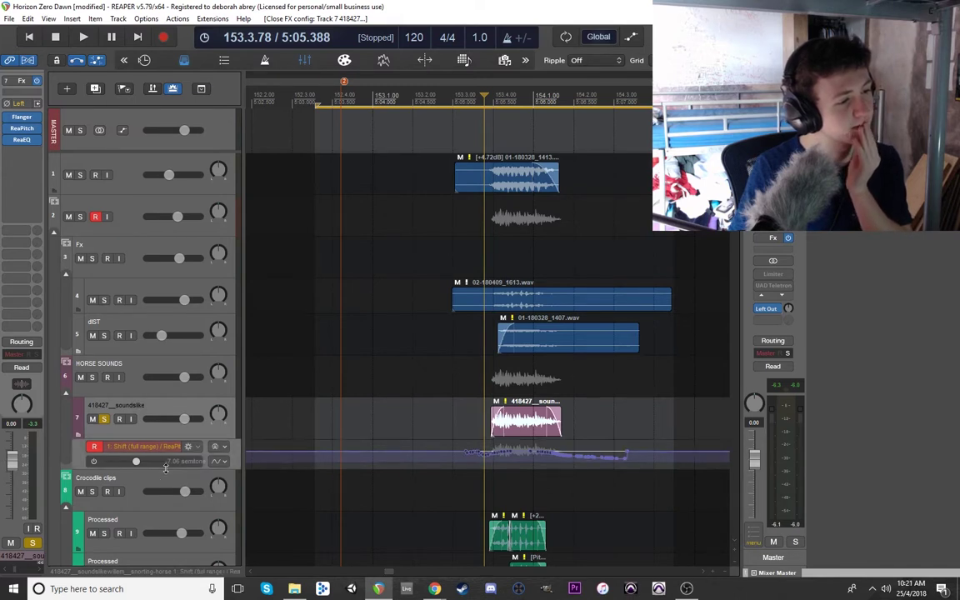
Make track 7's pitch envelope lane taller, then unsolo the track.
drag(165, 468, 165, 512)
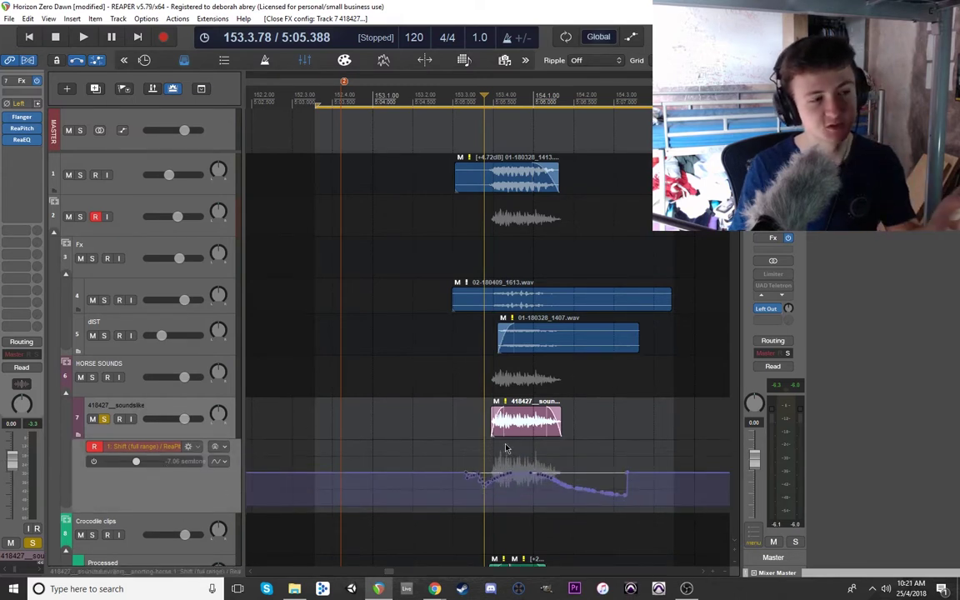
click(103, 418)
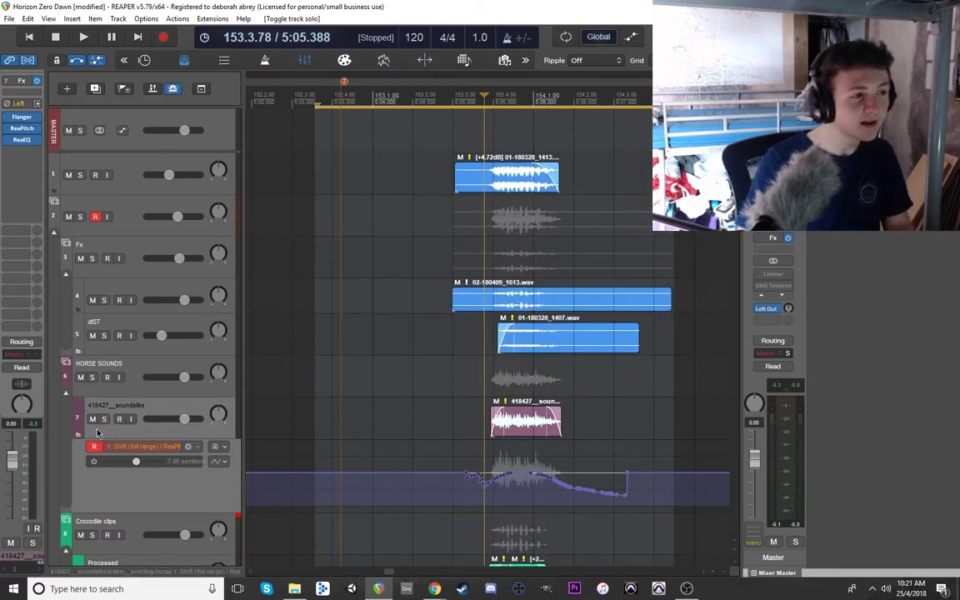
click(140, 391)
click(140, 406)
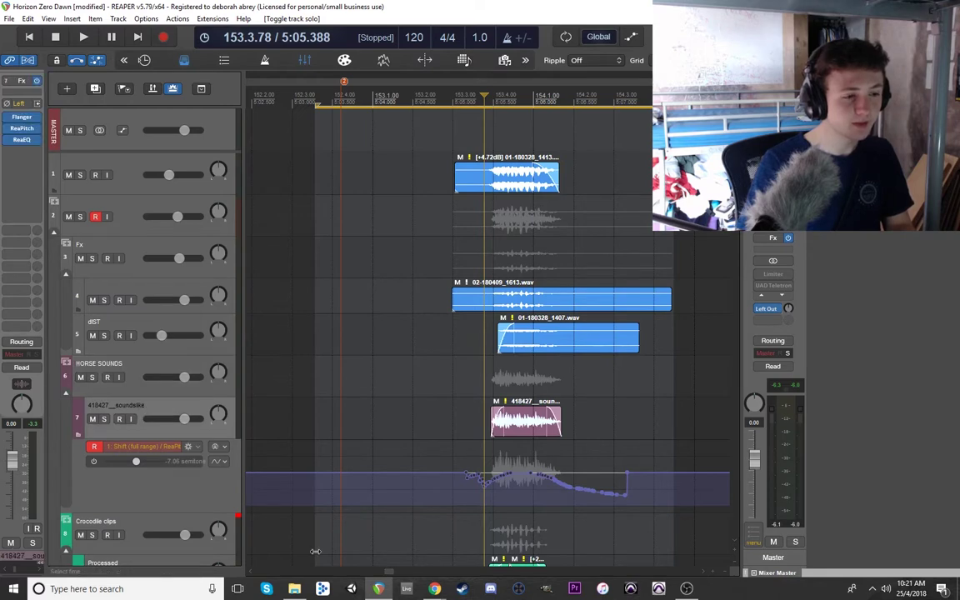
mouse_move(442, 593)
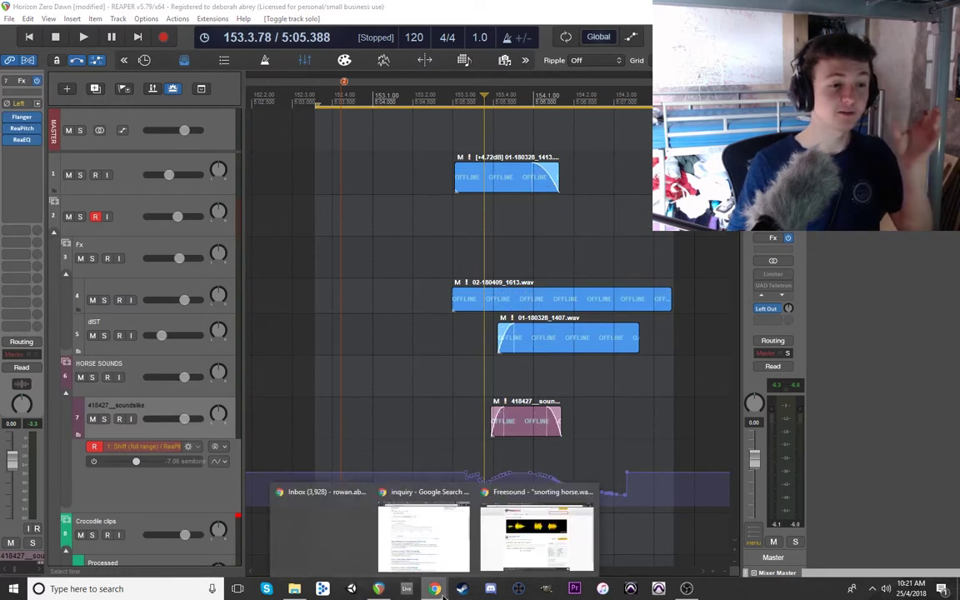
Preview several Horizon Zero Dawn Strider images in the Google Images results.
click(525, 521)
click(383, 7)
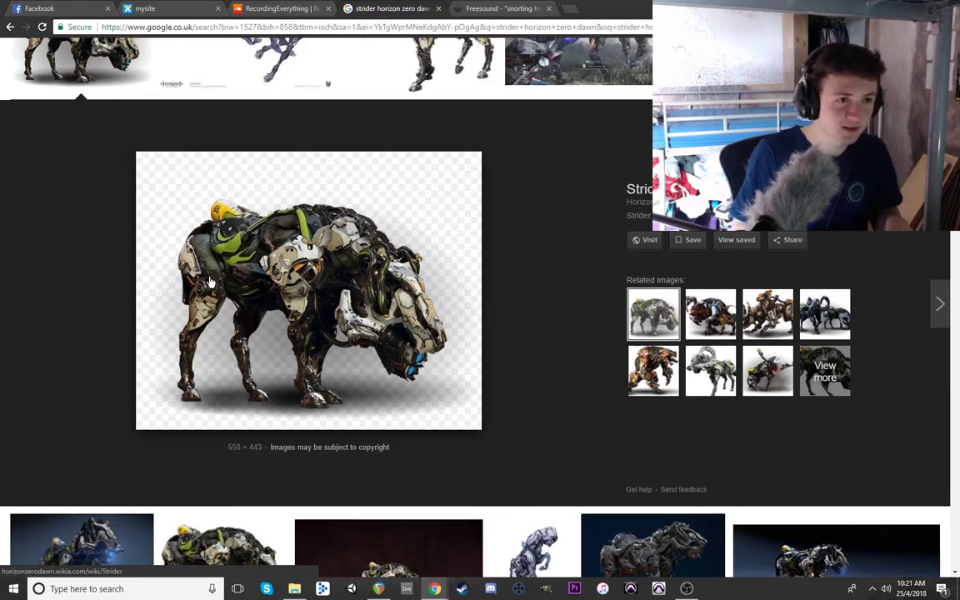
scroll(583, 246, up, 2)
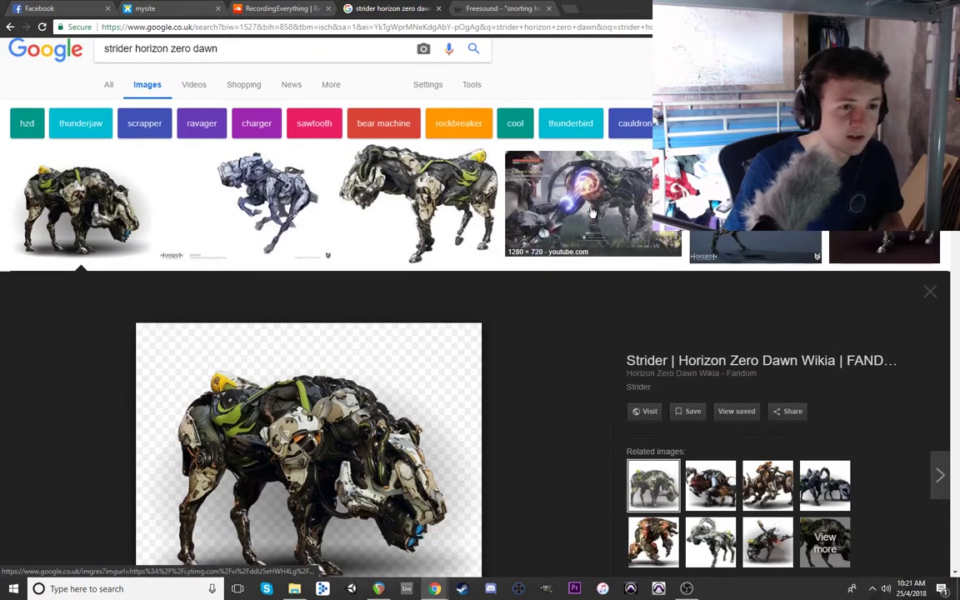
click(534, 197)
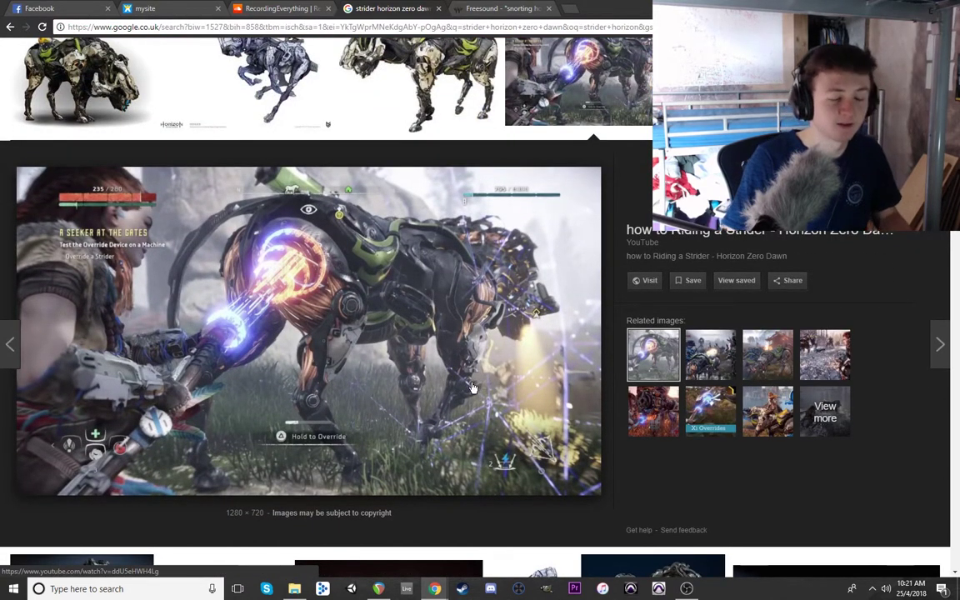
scroll(475, 385, down, 3)
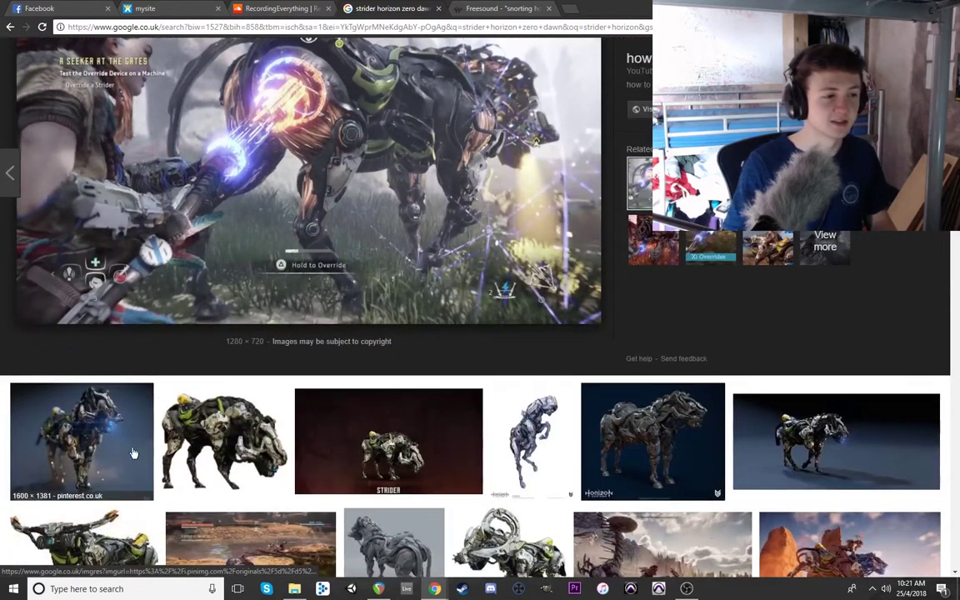
click(192, 443)
scroll(437, 304, up, 1)
scroll(436, 304, up, 2)
click(154, 221)
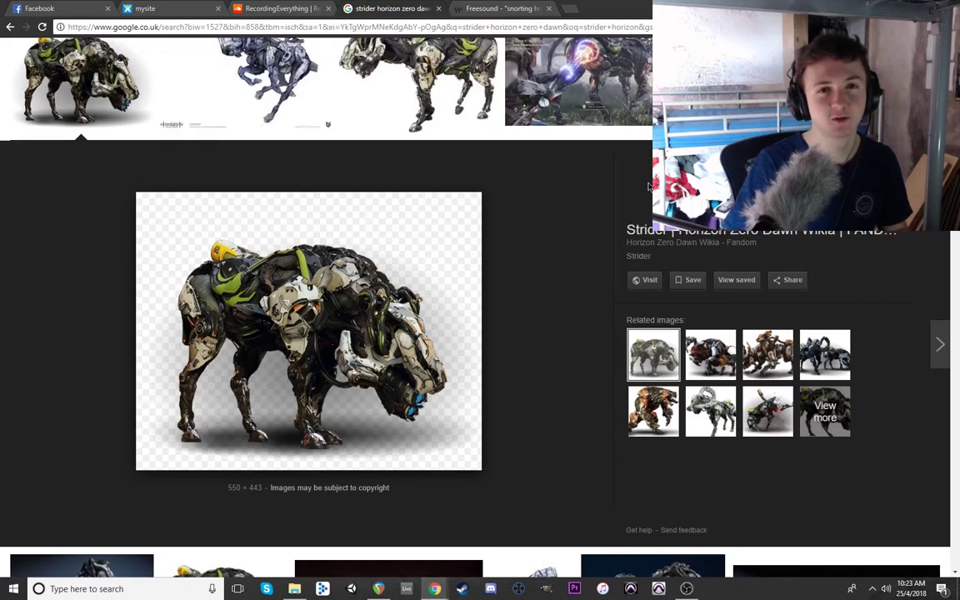
Dismiss the Steam update window and return to the REAPER project.
scroll(583, 171, up, 1)
scroll(567, 288, down, 2)
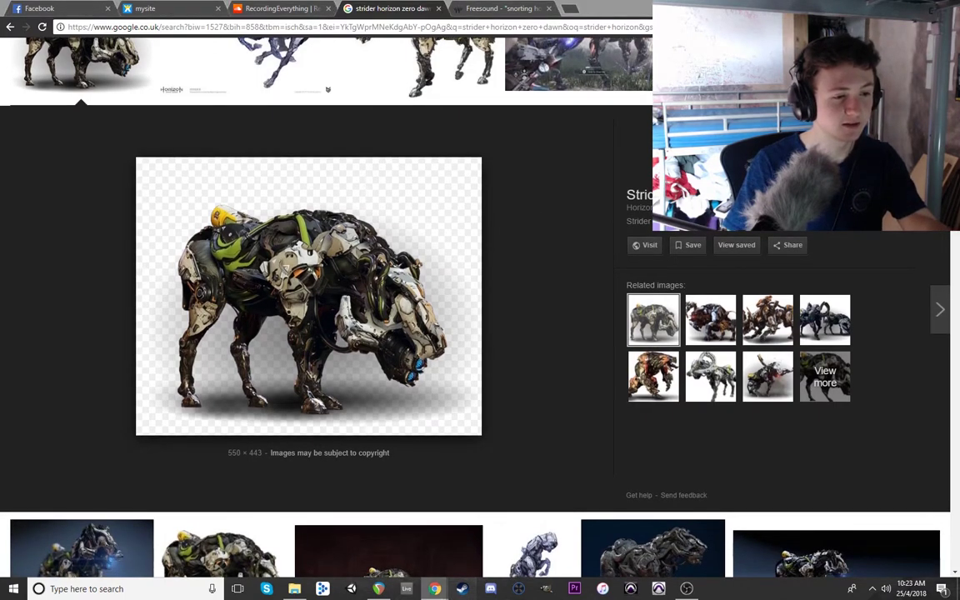
click(291, 487)
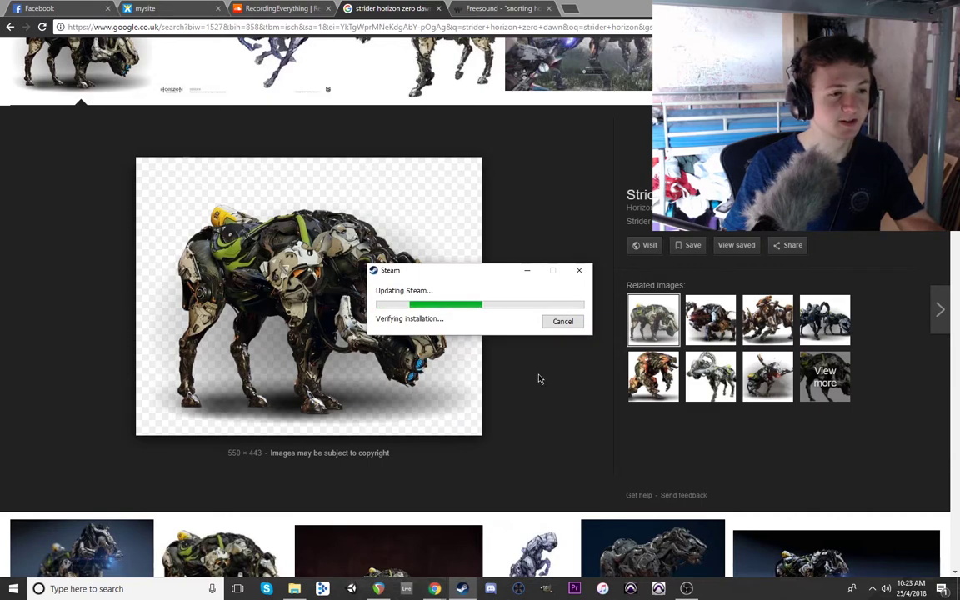
click(563, 321)
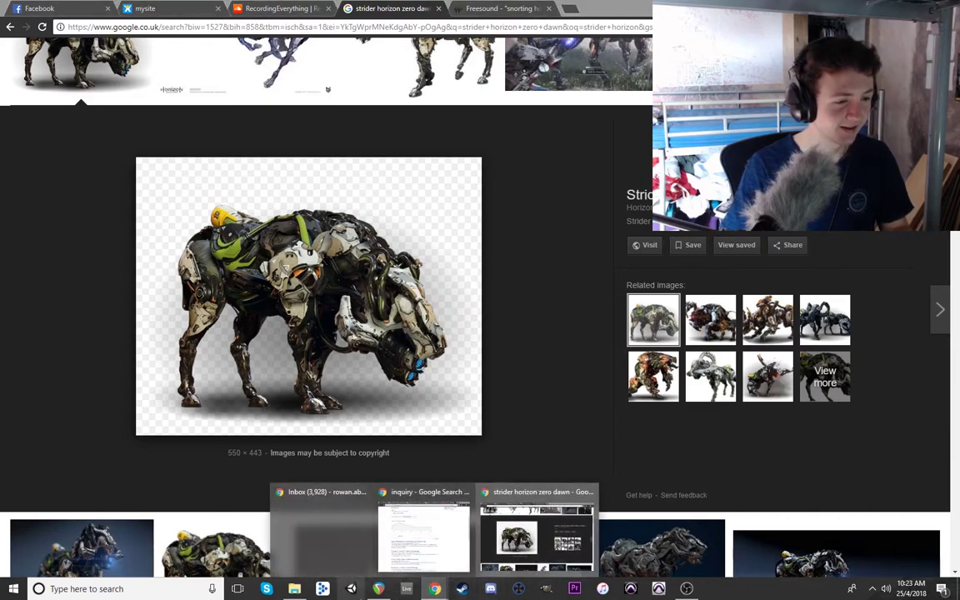
click(461, 588)
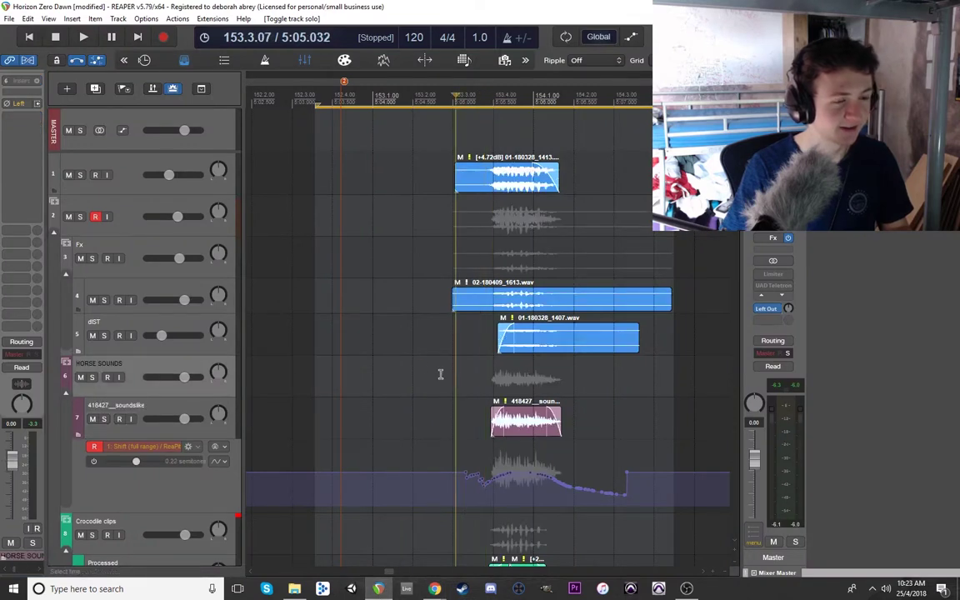
Play the layered mix from an earlier start point.
click(388, 383)
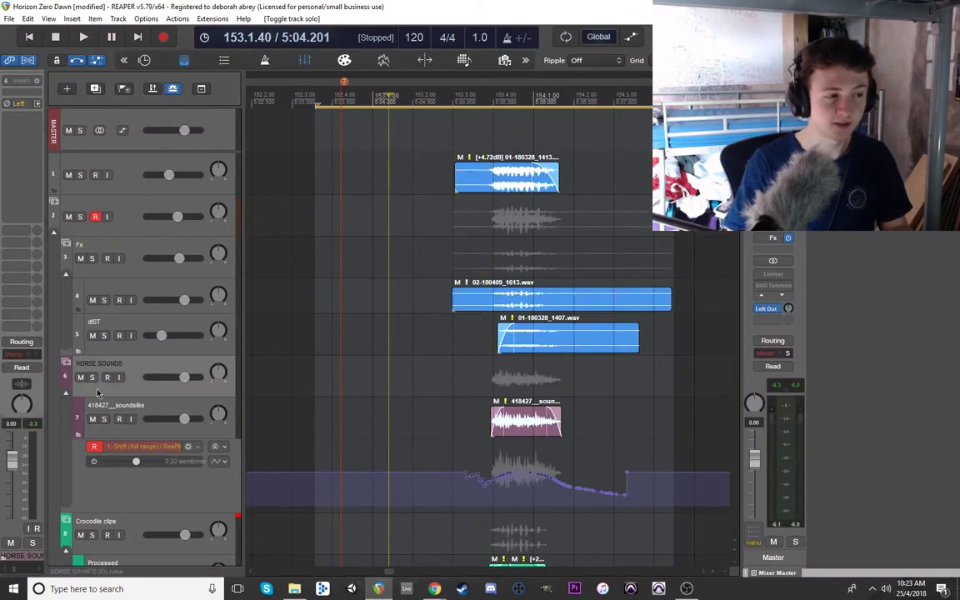
scroll(119, 318, down, 5)
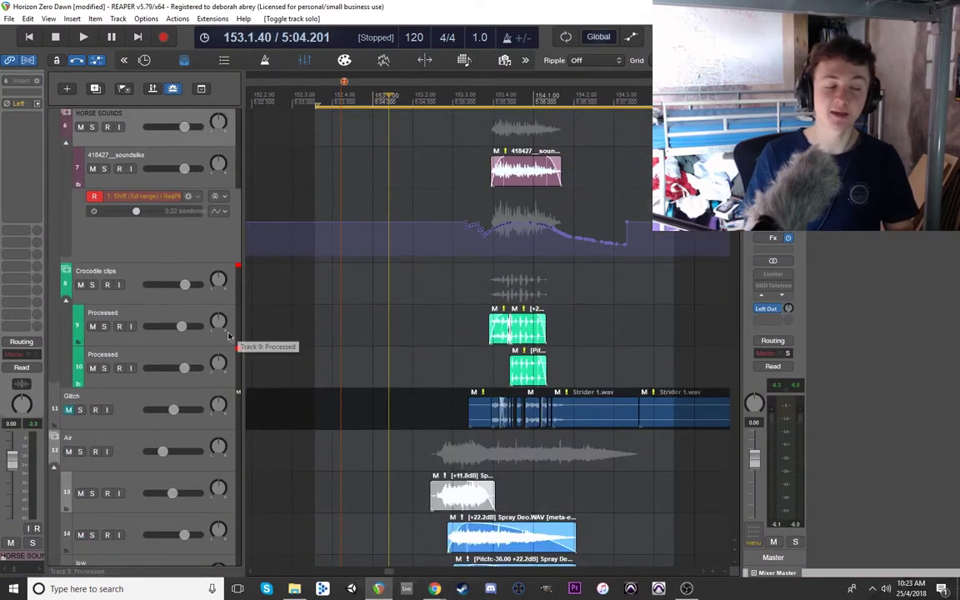
key(space)
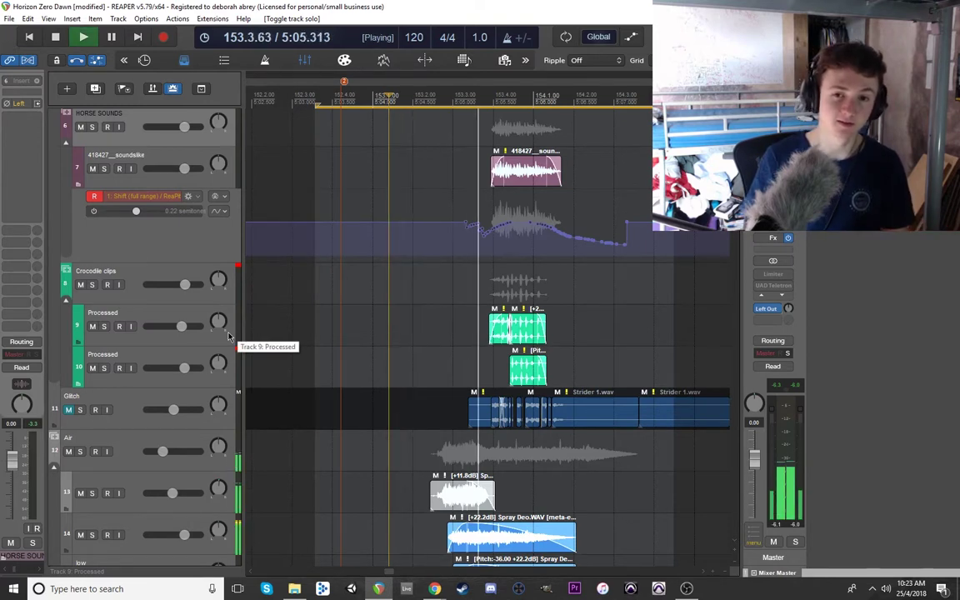
key(space)
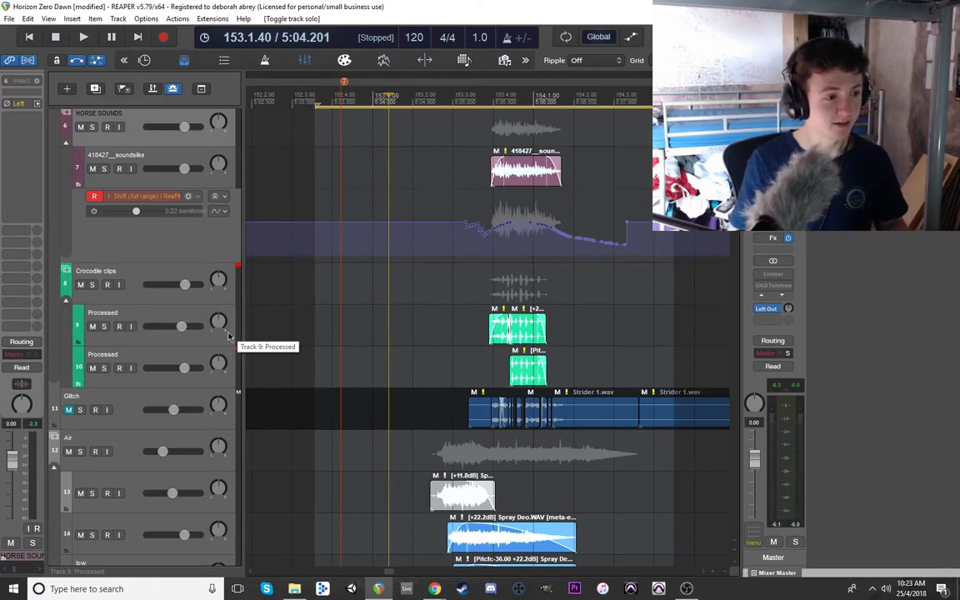
Inspect the Air and track 14 layers, placing the edit cursor near 153.2.84.
click(107, 466)
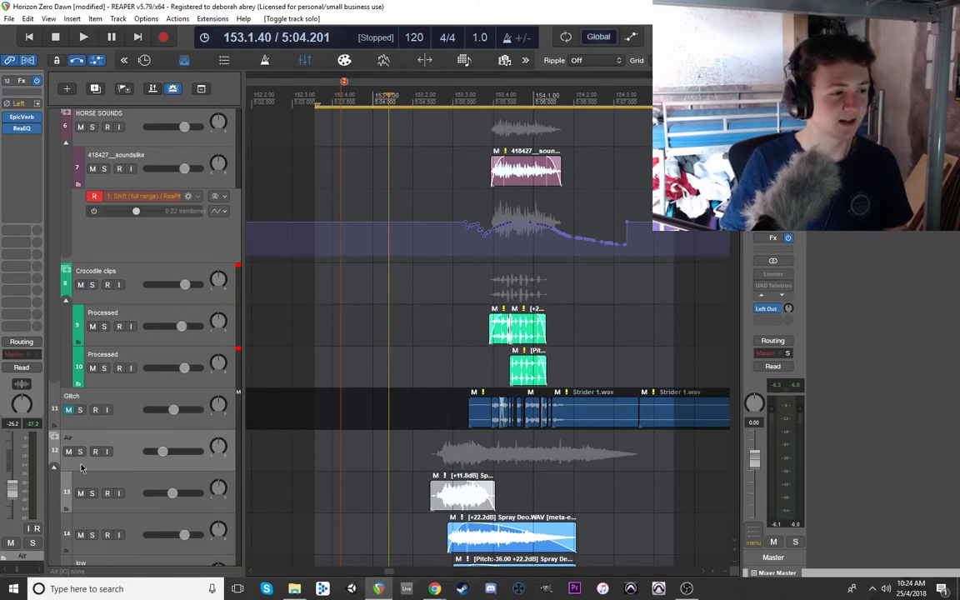
click(113, 523)
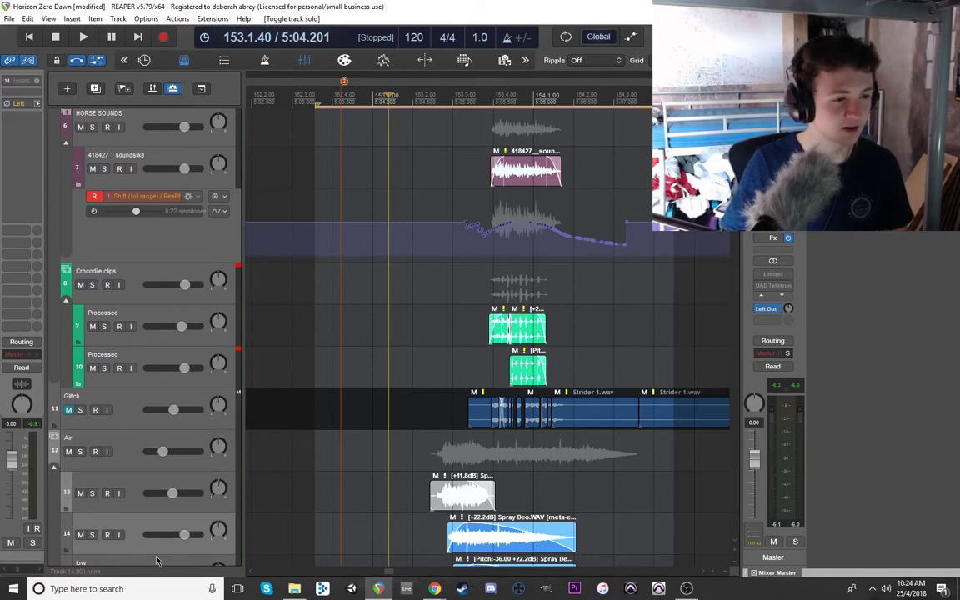
scroll(156, 561, down, 5)
scroll(529, 458, left, 3)
click(599, 511)
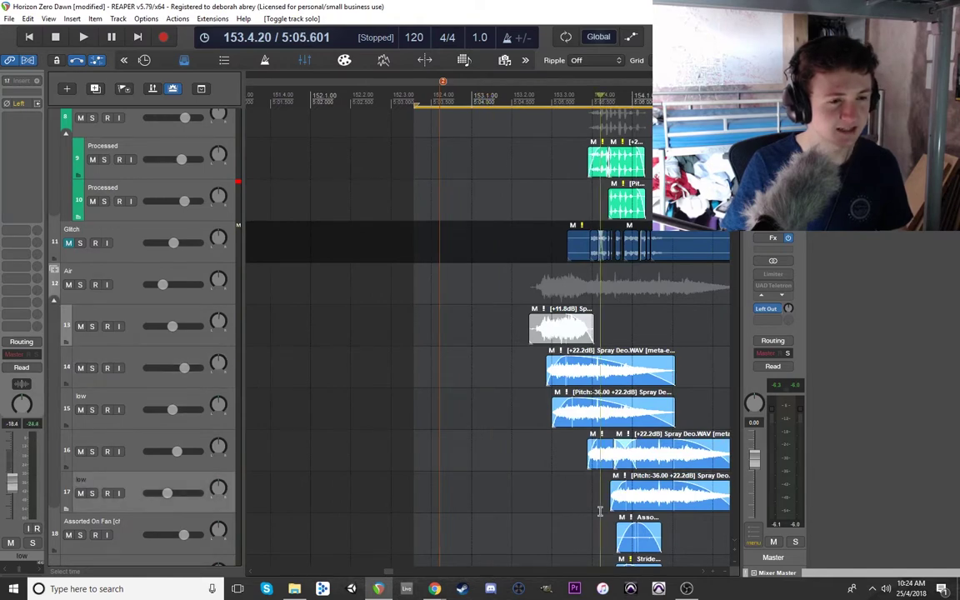
scroll(599, 510, up, 4)
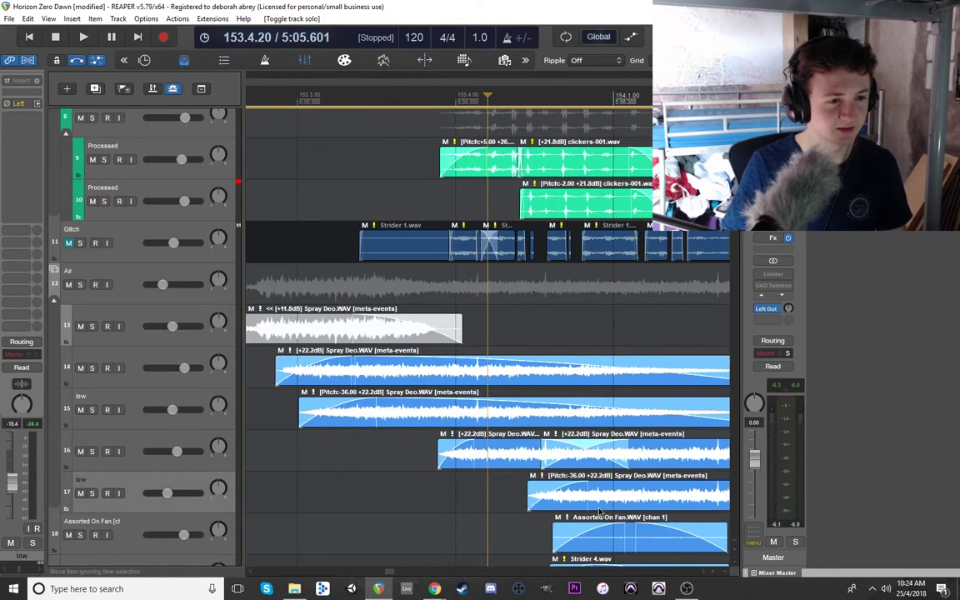
click(279, 446)
scroll(285, 452, down, 2)
scroll(498, 439, down, 3)
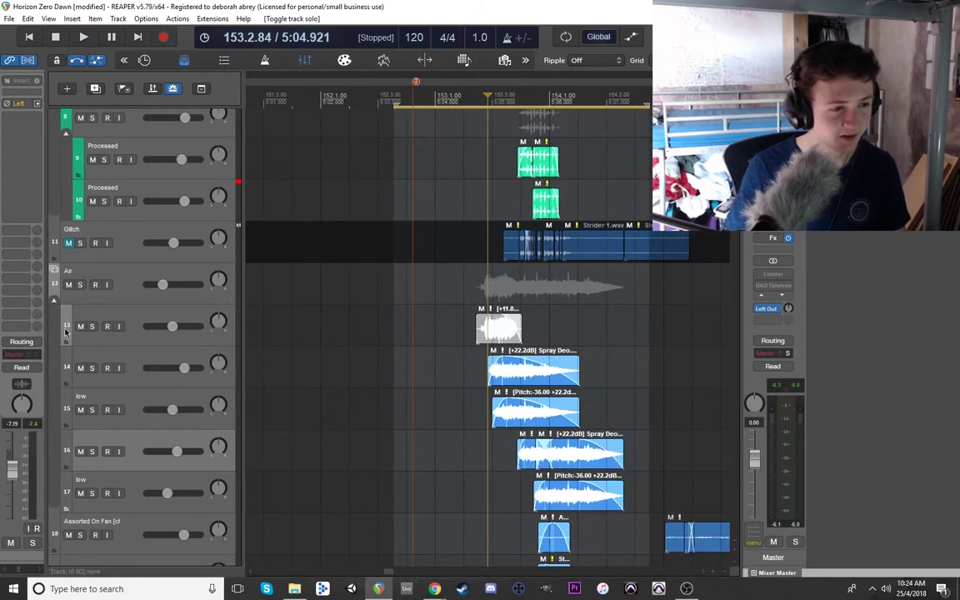
click(85, 266)
Open the Air track's EpicVerb and play the mix from 153.1.50 and earlier.
click(16, 118)
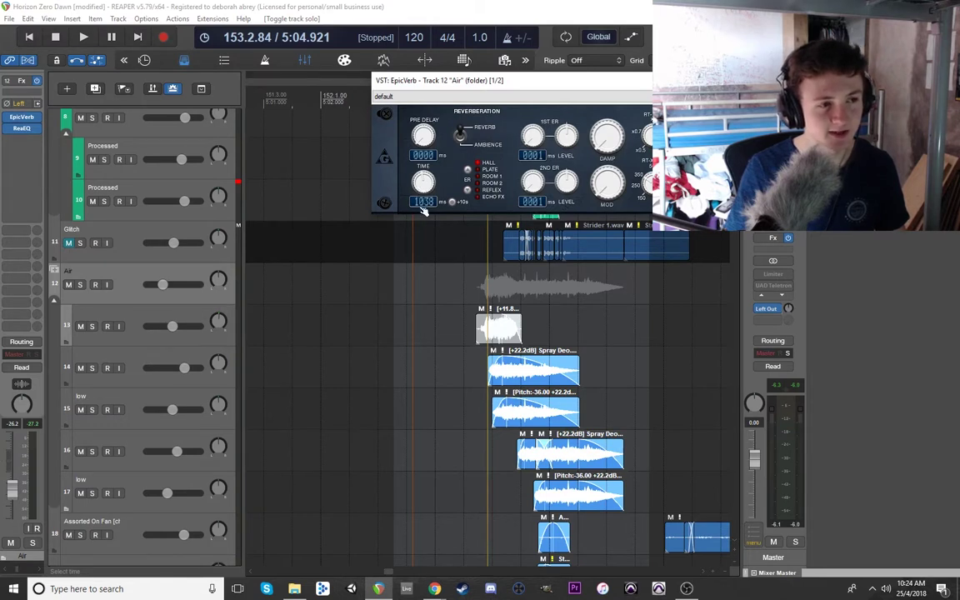
key(space)
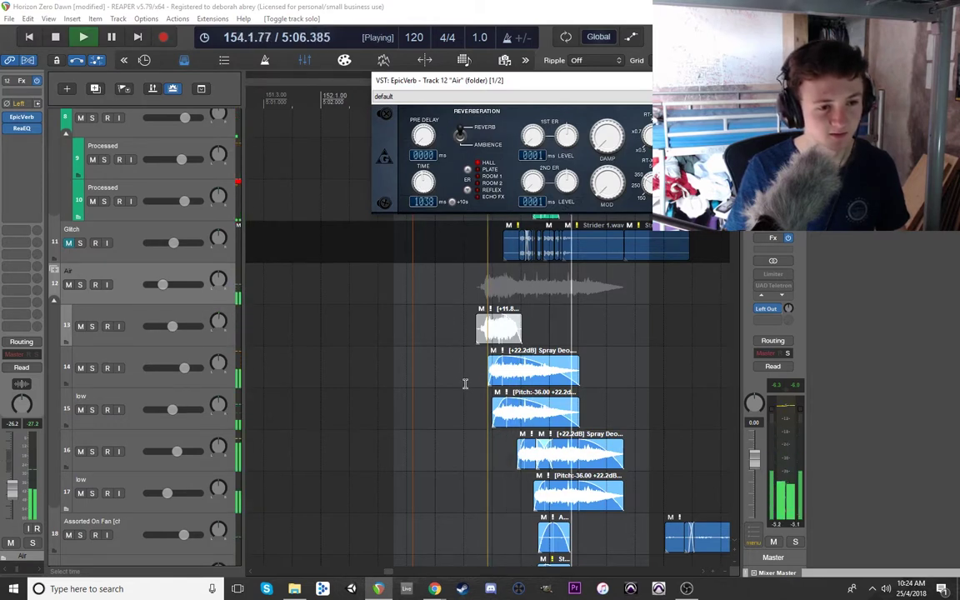
key(space)
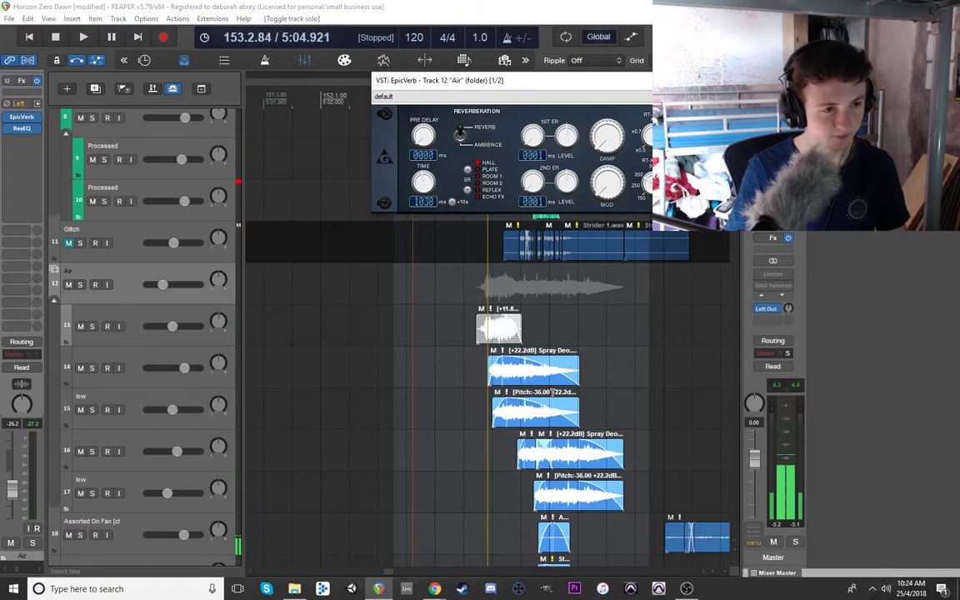
click(448, 377)
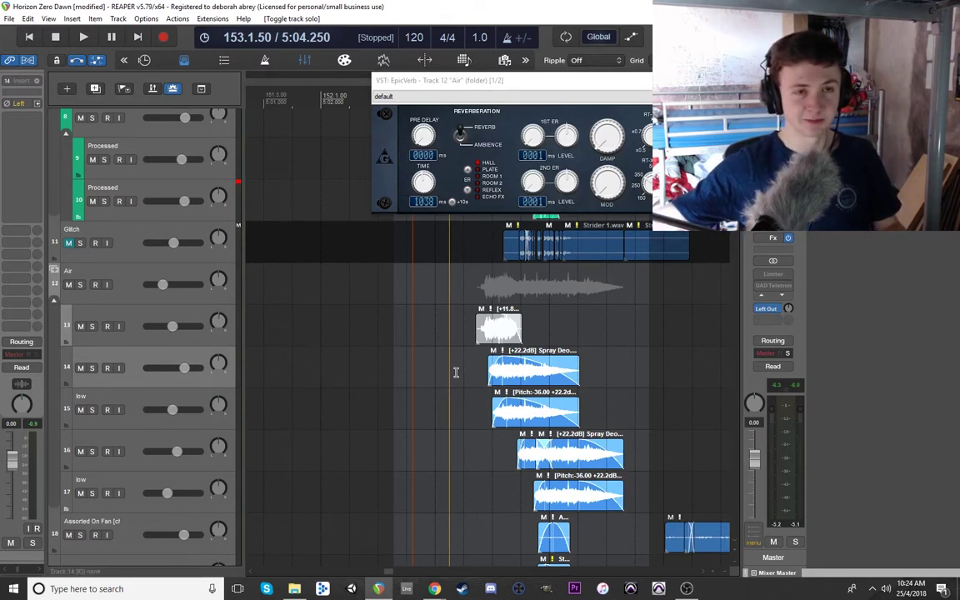
key(space)
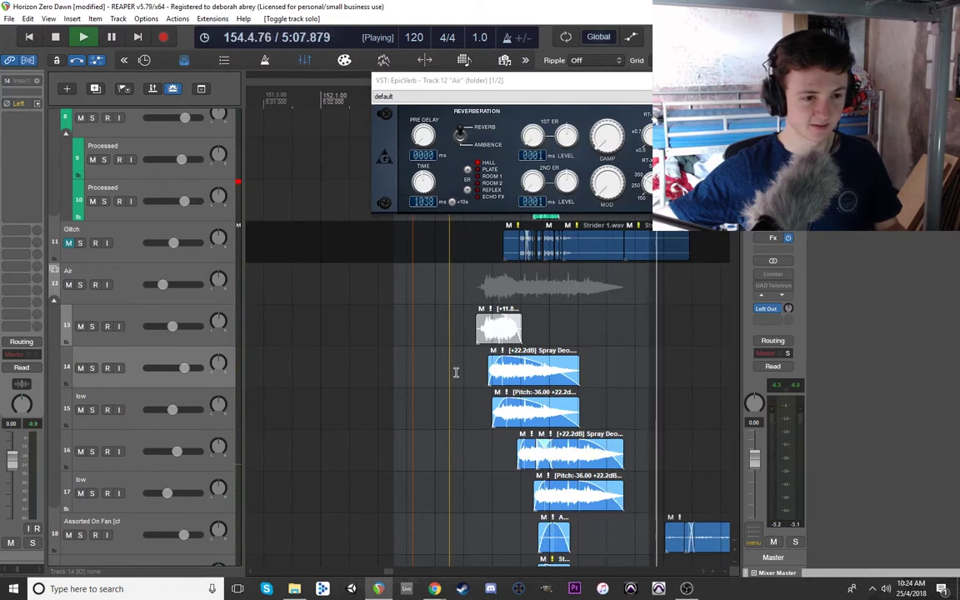
key(space)
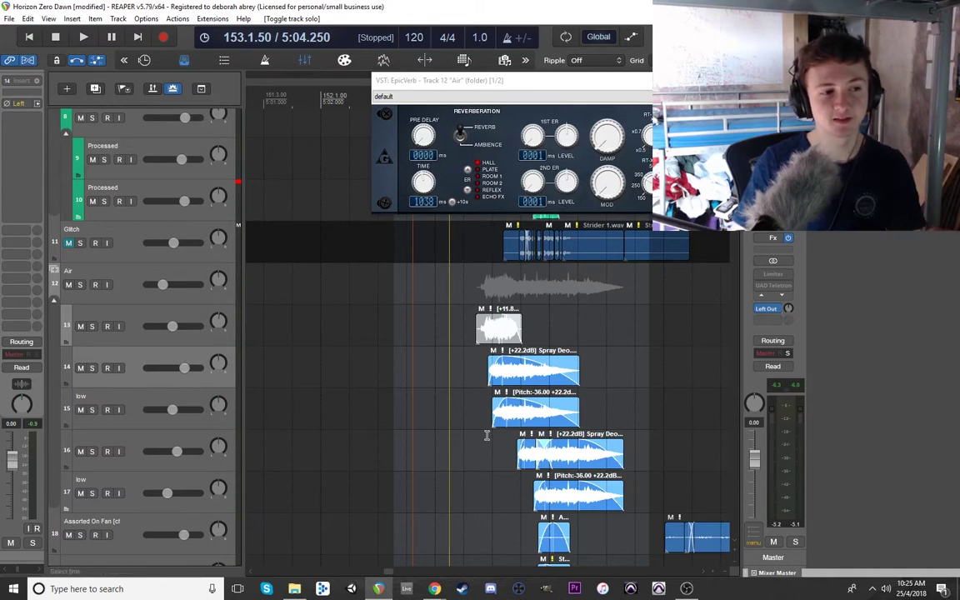
click(455, 459)
key(space)
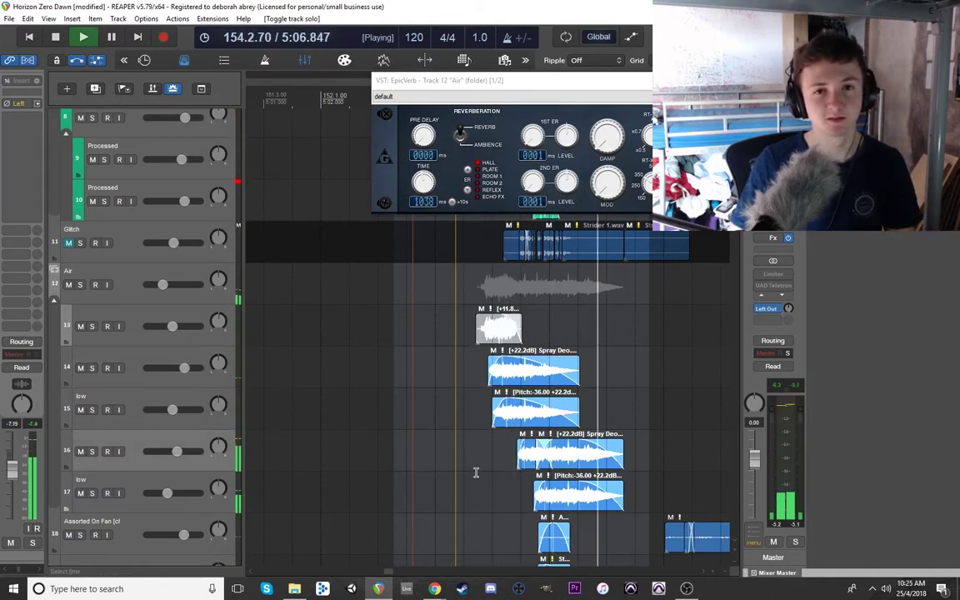
key(space)
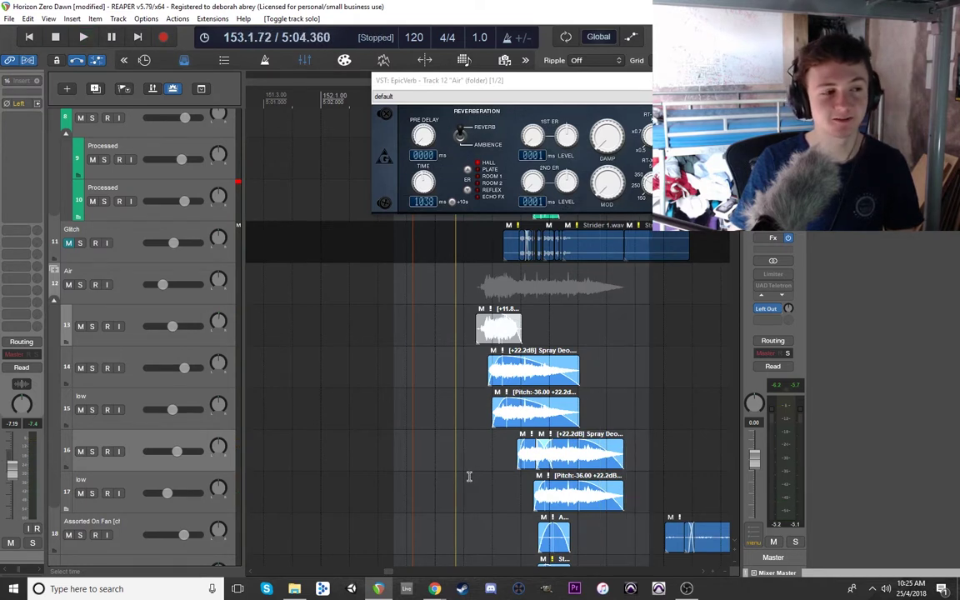
Compare the Air layer with EpicVerb bypassed and re-enabled, leaving it on.
click(132, 303)
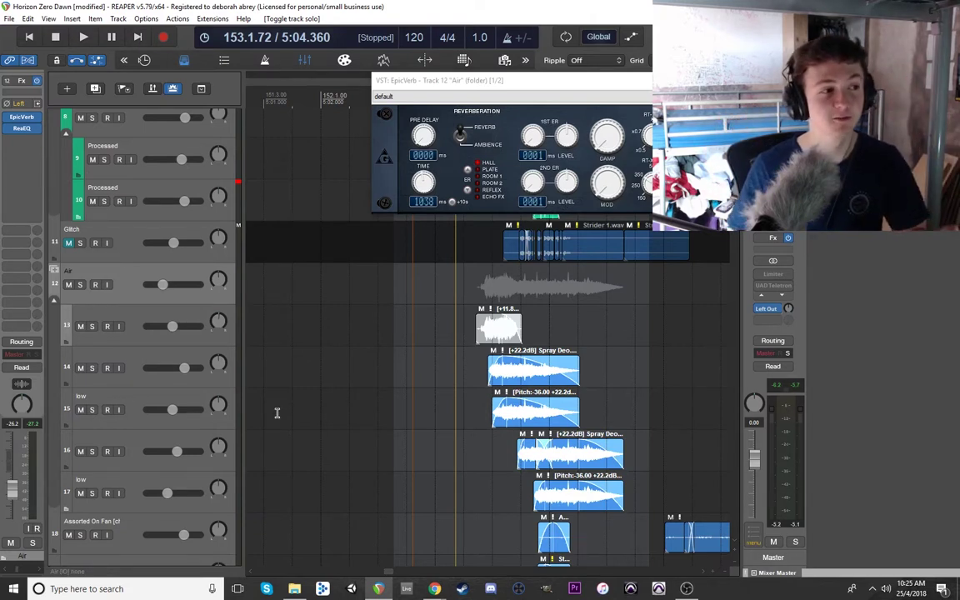
key(space)
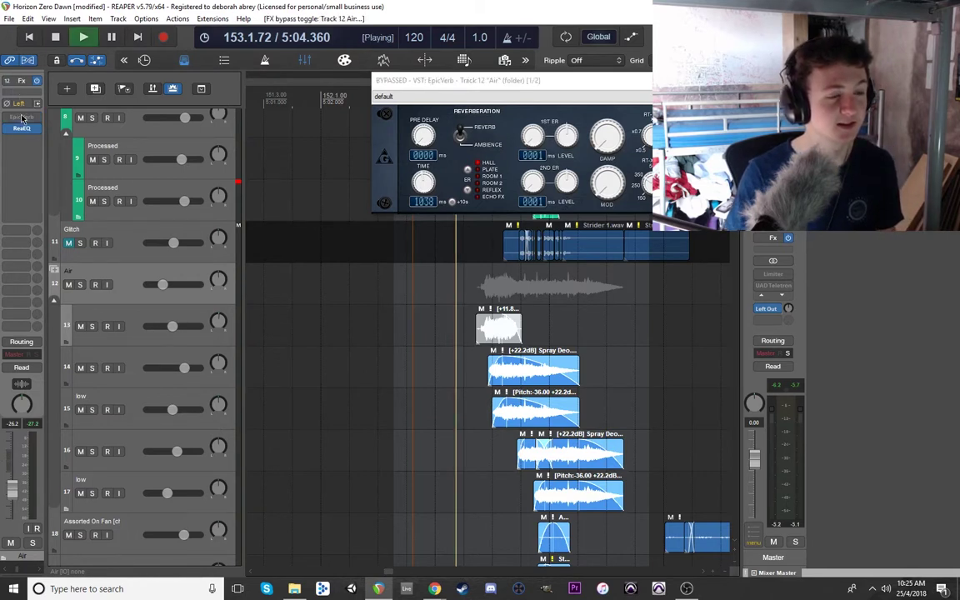
shift+click(21, 118)
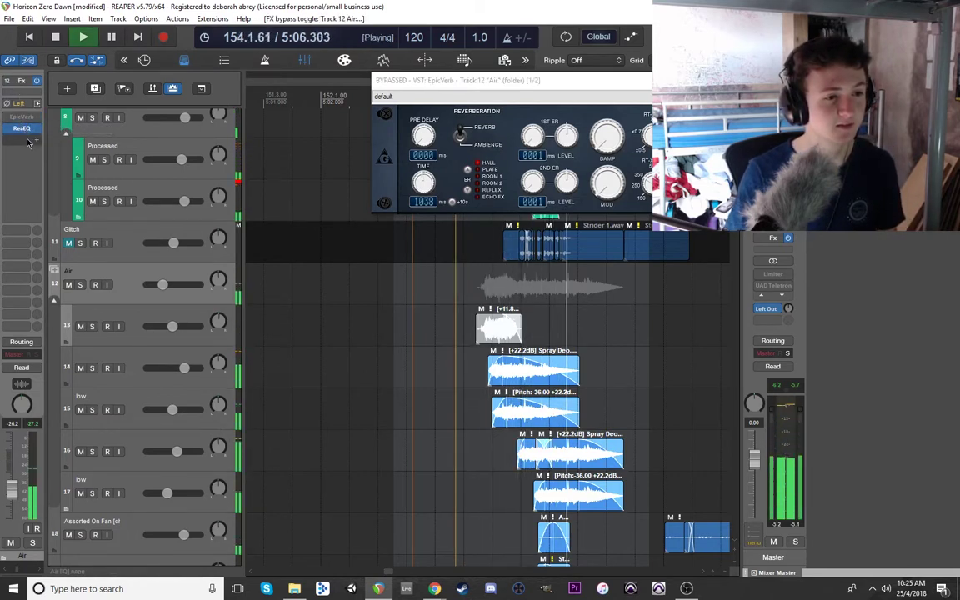
key(space)
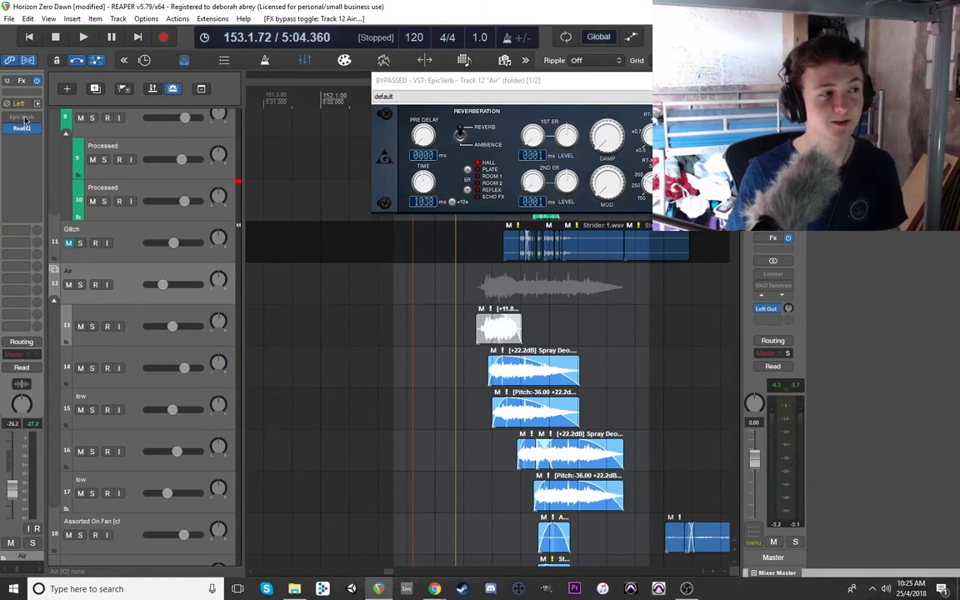
shift+click(25, 117)
key(space)
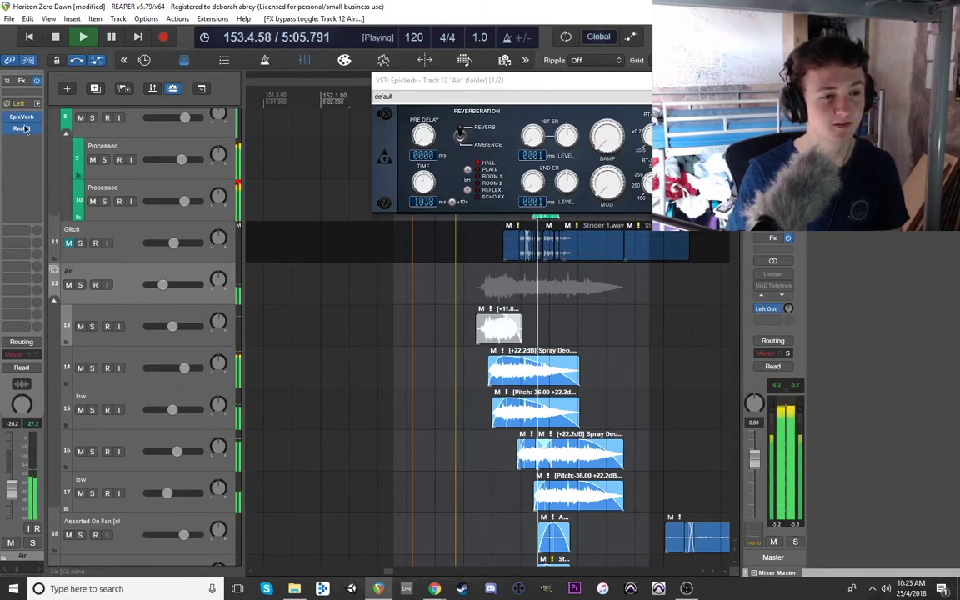
key(space)
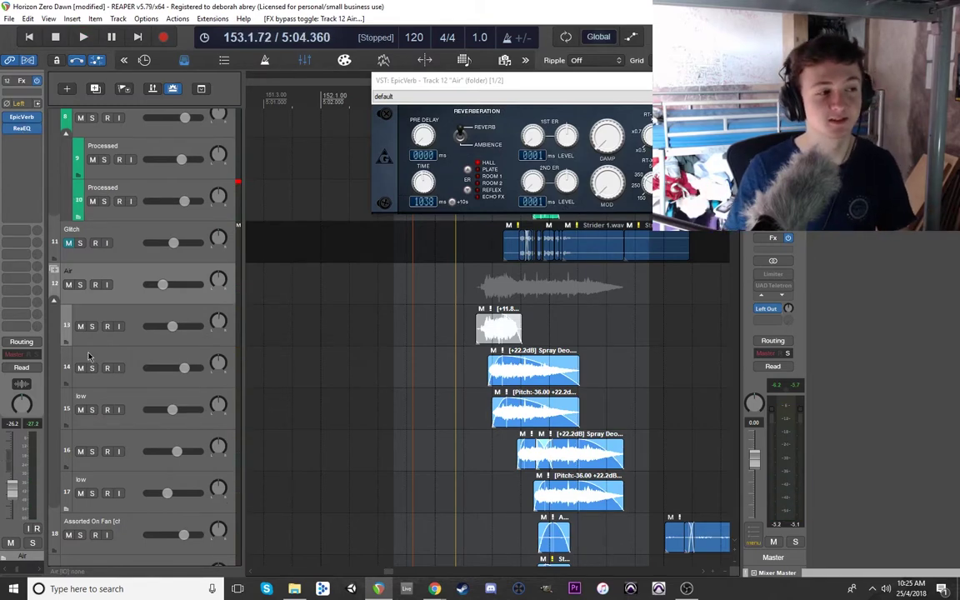
scroll(95, 312, up, 4)
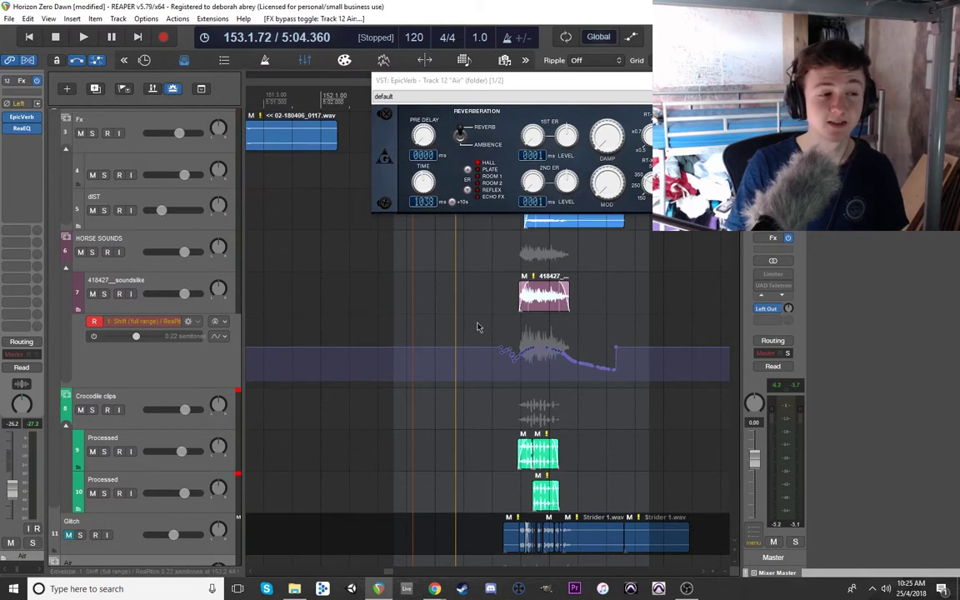
click(456, 293)
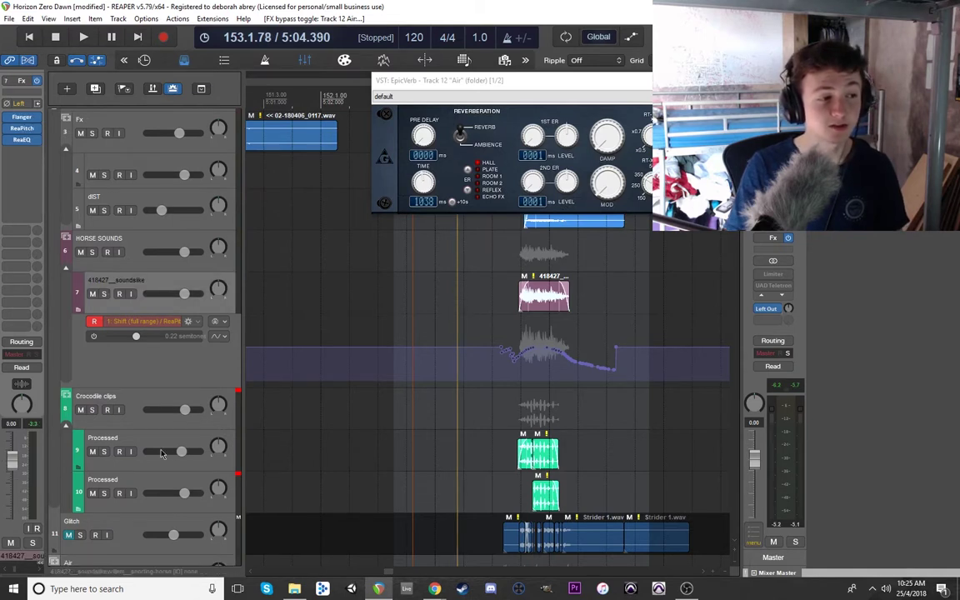
scroll(162, 452, down, 1)
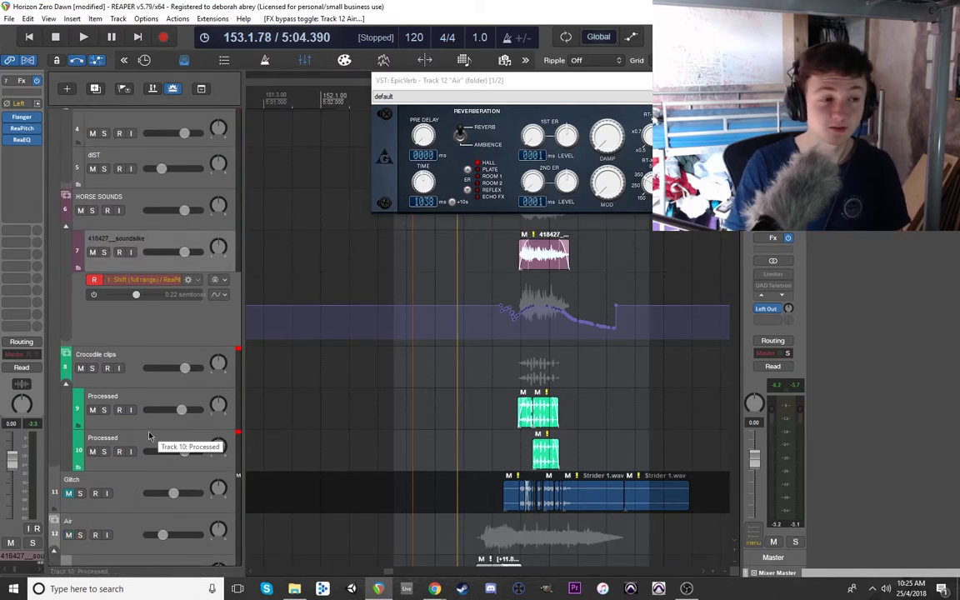
scroll(147, 438, down, 2)
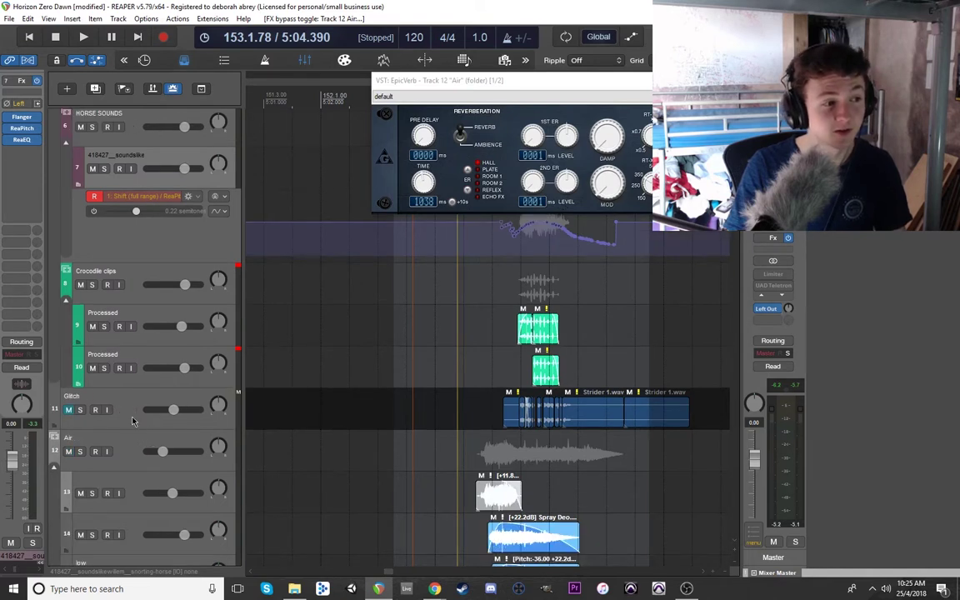
click(513, 363)
key(space)
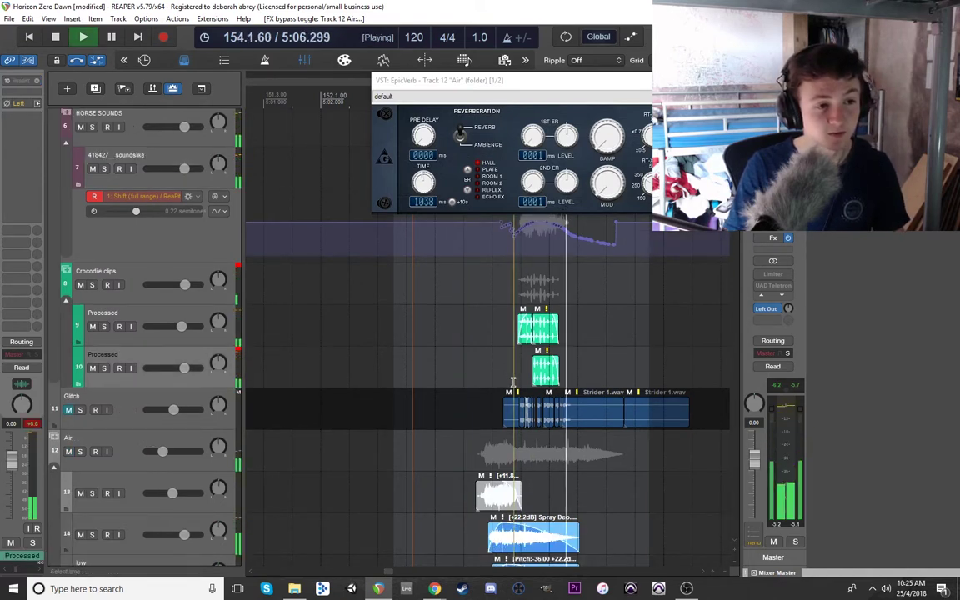
key(space)
key(space)
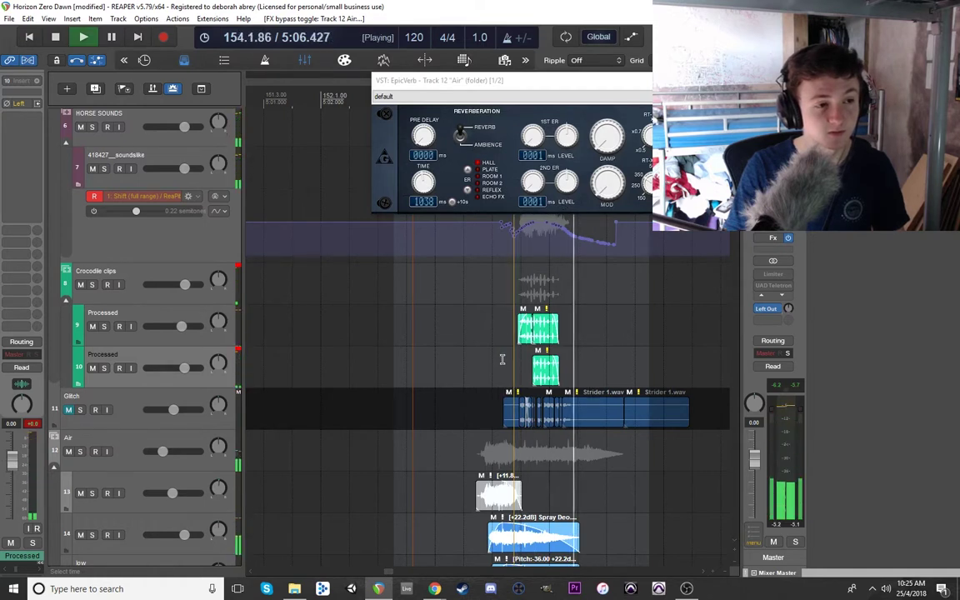
click(455, 368)
key(space)
key(space)
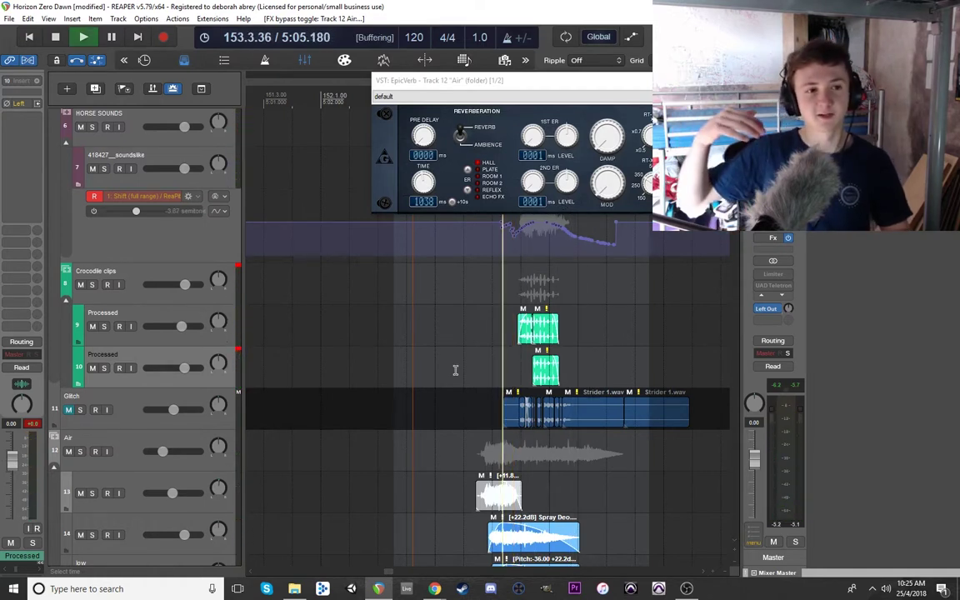
key(space)
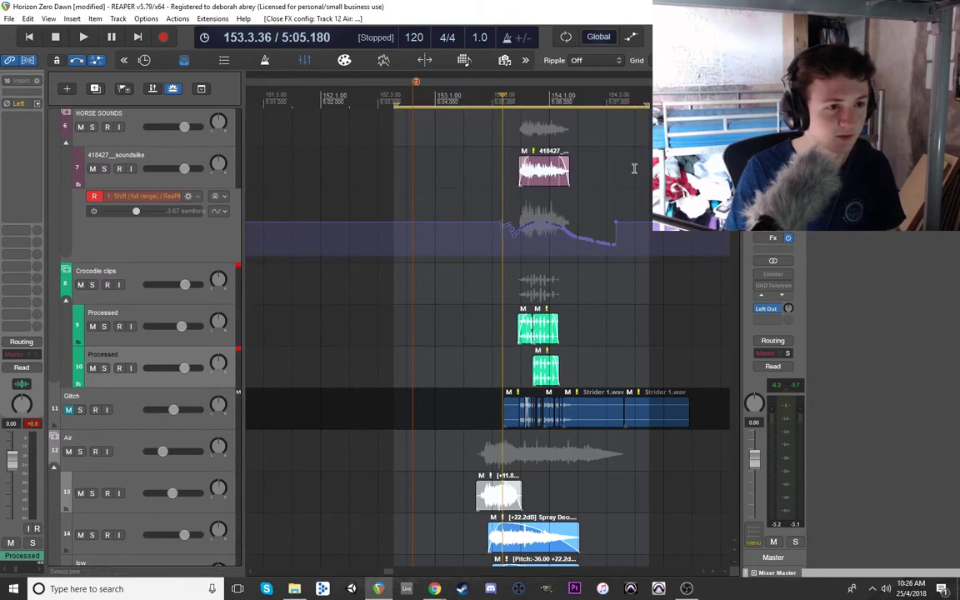
key(ctrl+z)
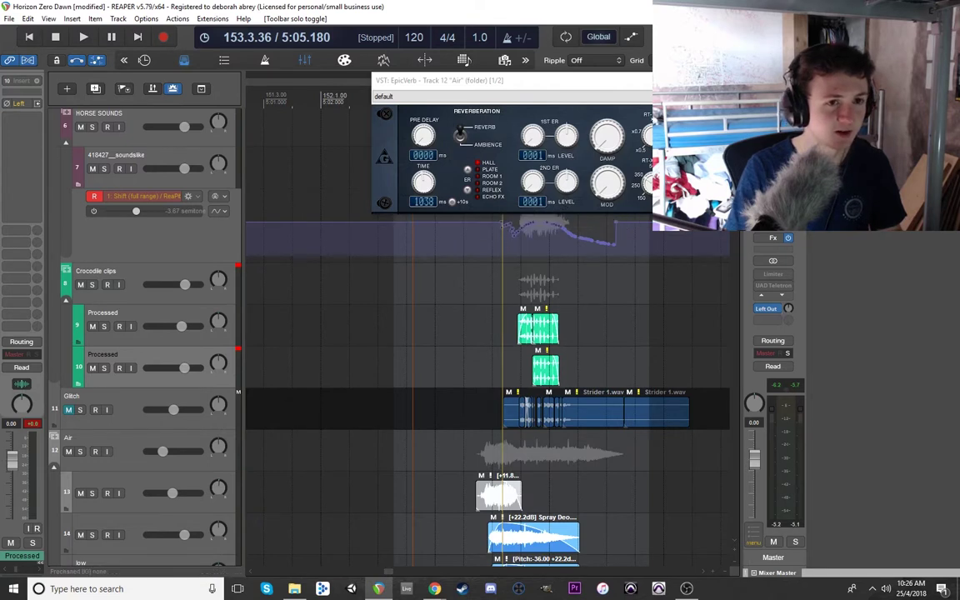
key(ctrl+shift+z)
key(ctrl+z)
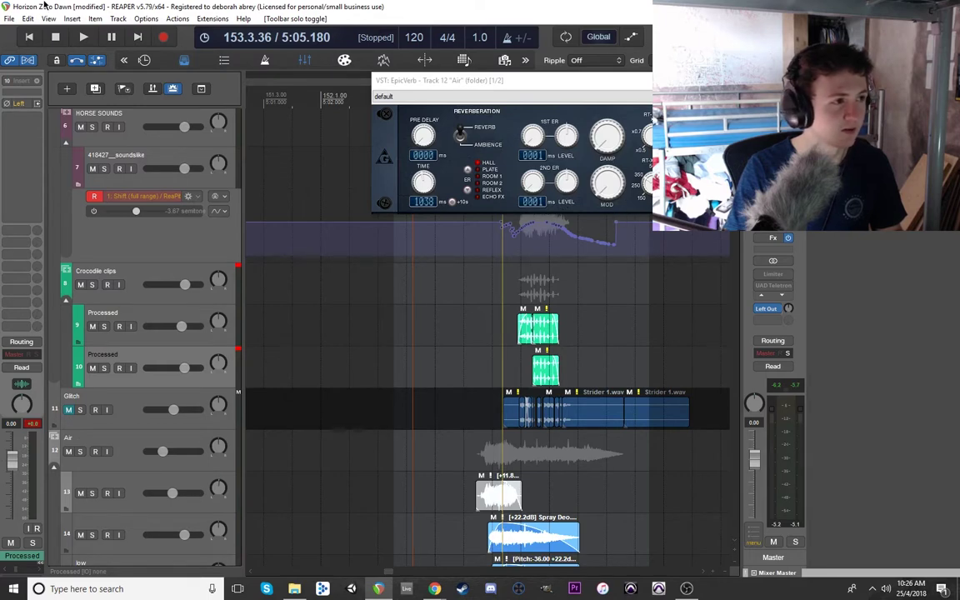
Undo and redo recent changes to restore EpicVerb and shrink track 7's pitch lane.
click(24, 19)
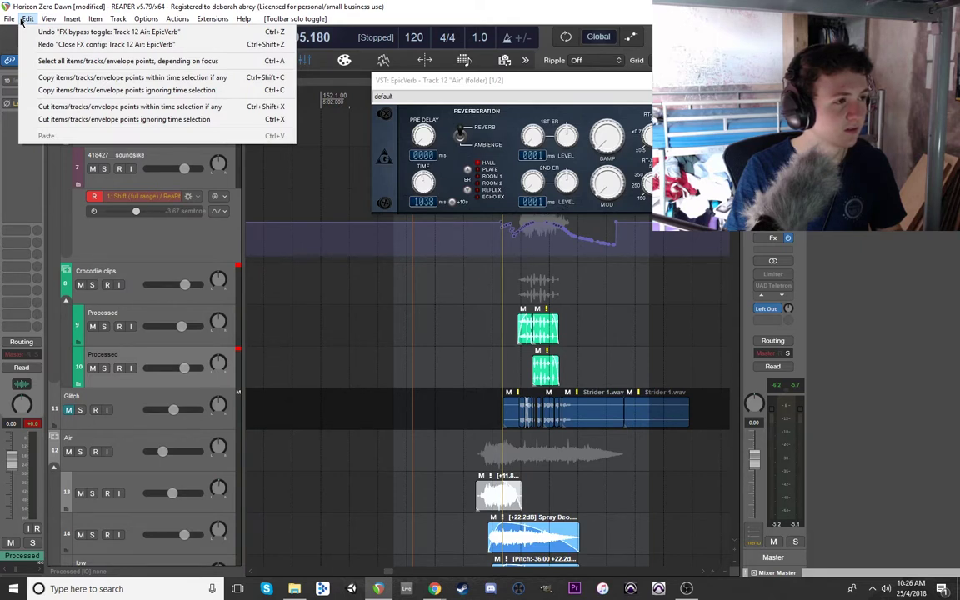
click(37, 33)
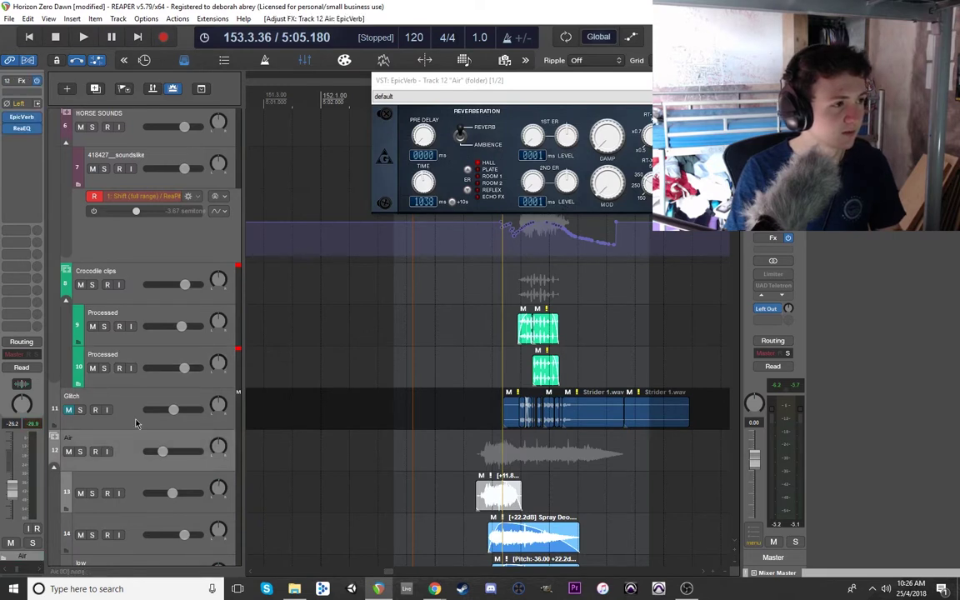
key(ctrl+shift+z)
key(ctrl+z)
key(ctrl+z)
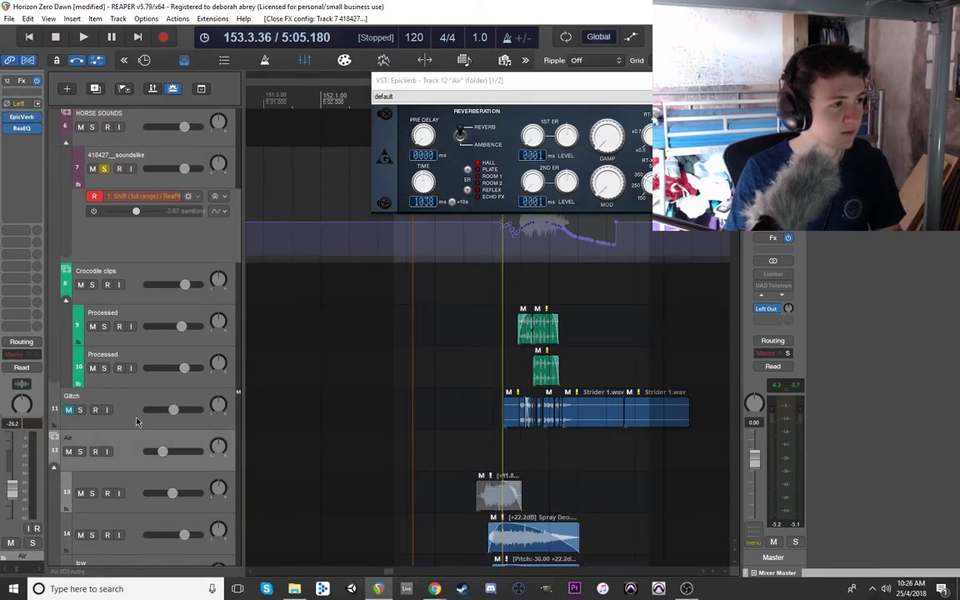
key(ctrl+z)
key(ctrl+z)
key(ctrl+shift+z)
key(ctrl+z)
key(ctrl+z)
key(ctrl+z)
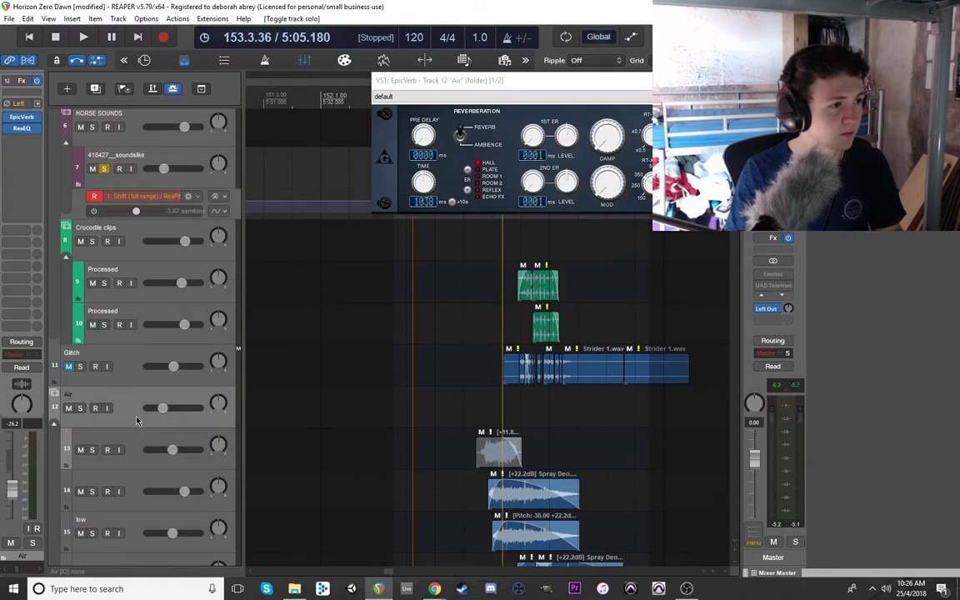
Unsolo track 7 and play all the layers together.
click(119, 159)
click(104, 169)
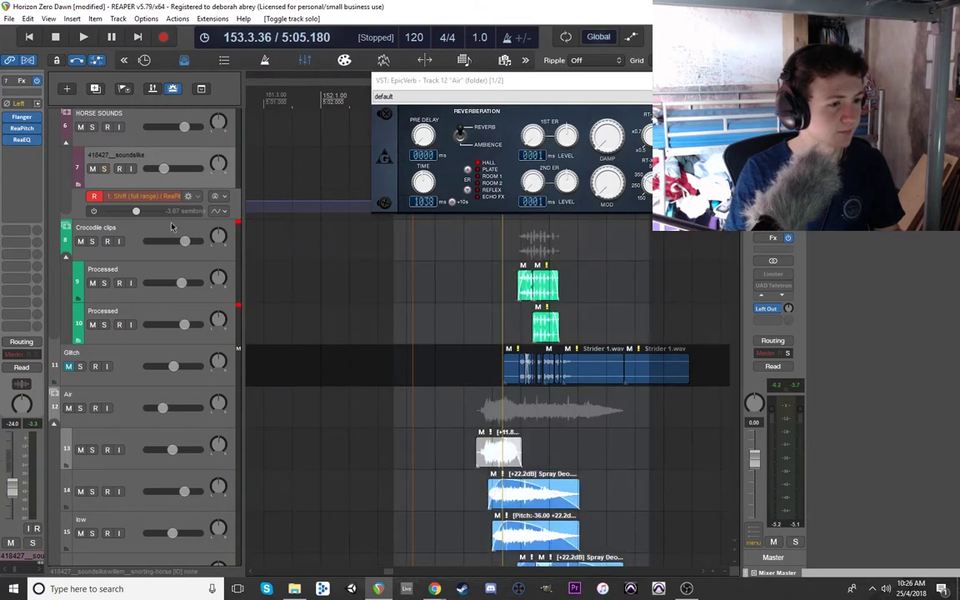
key(space)
key(space)
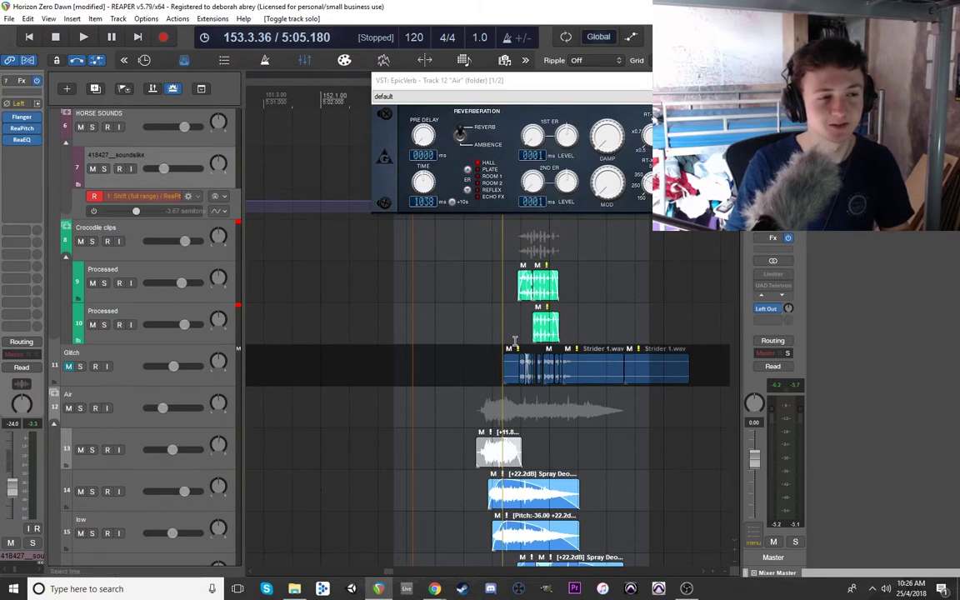
Move the EpicVerb window to view its EQ, close it, and play the mix.
drag(500, 80, 328, 93)
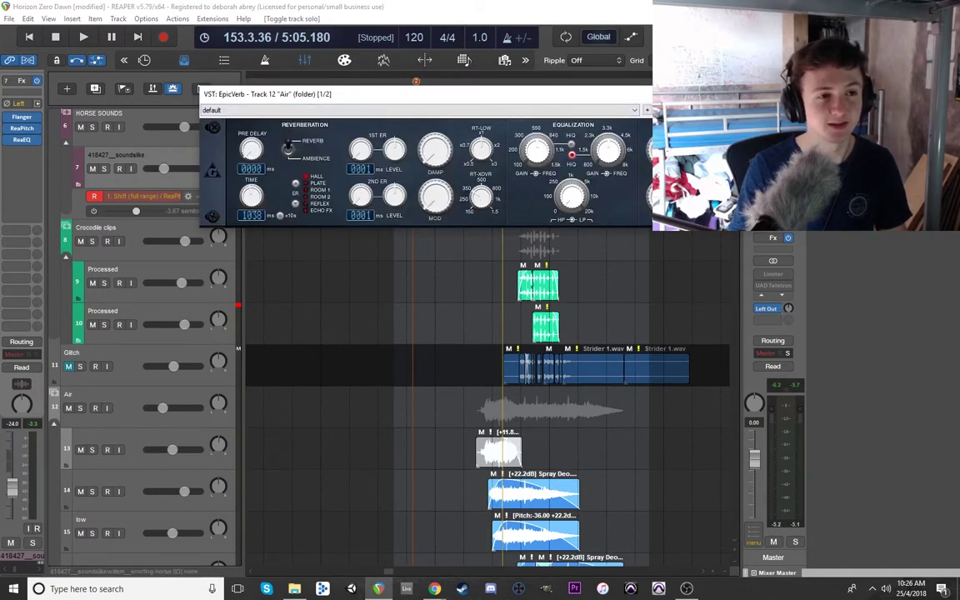
click(646, 93)
key(space)
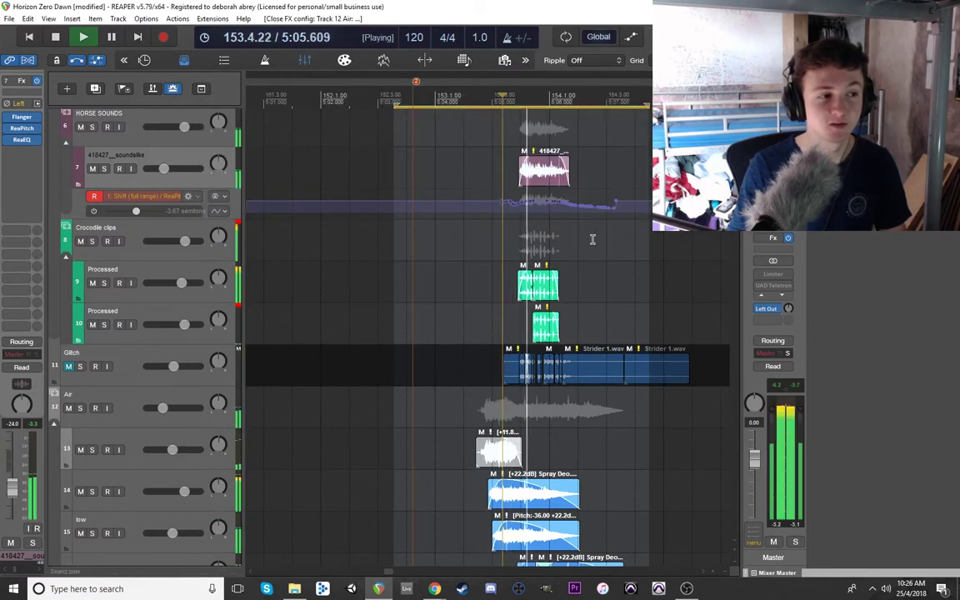
key(space)
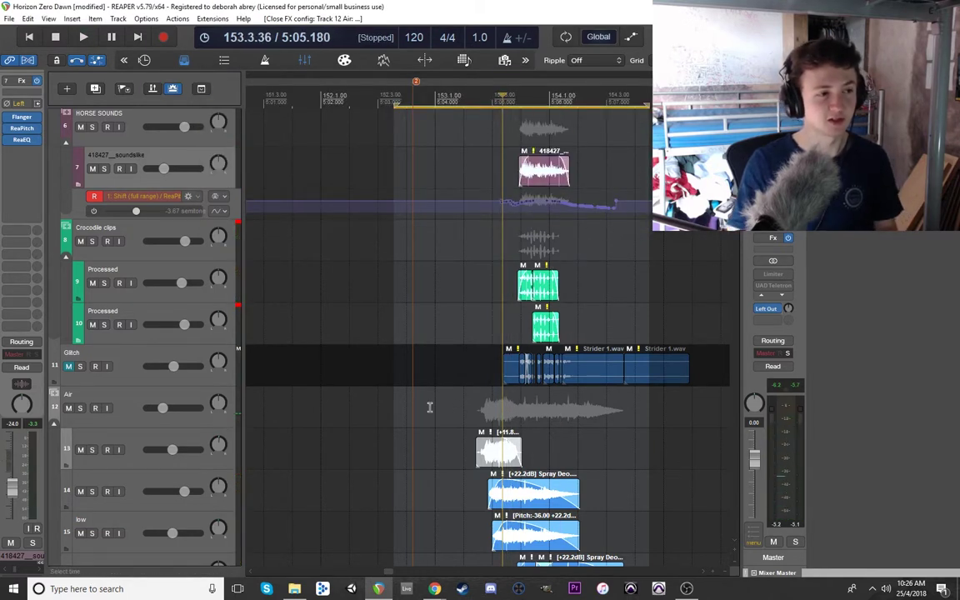
Solo both Processed crocodile-clip tracks and audition them.
click(116, 298)
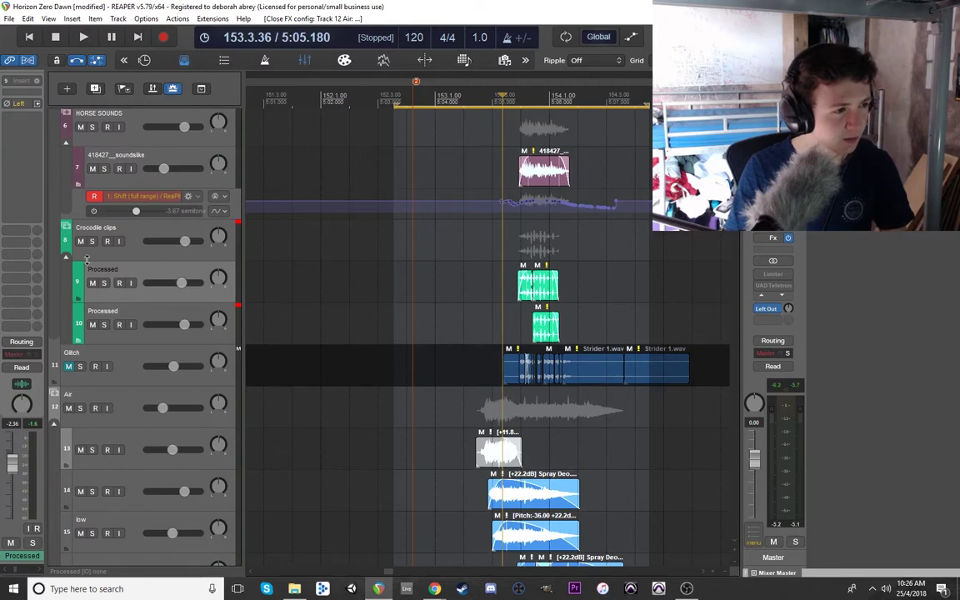
click(85, 225)
scroll(538, 362, up, 3)
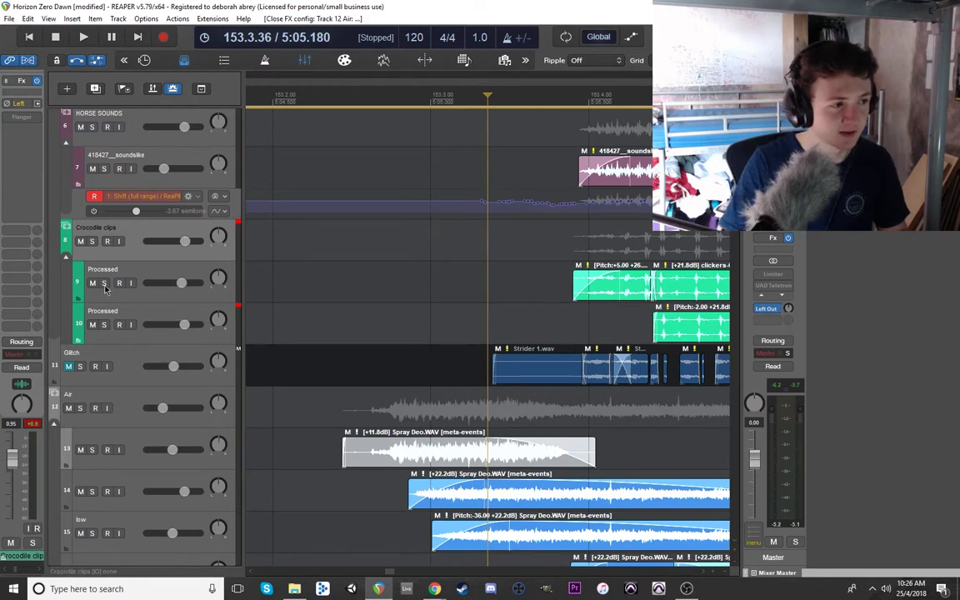
click(104, 284)
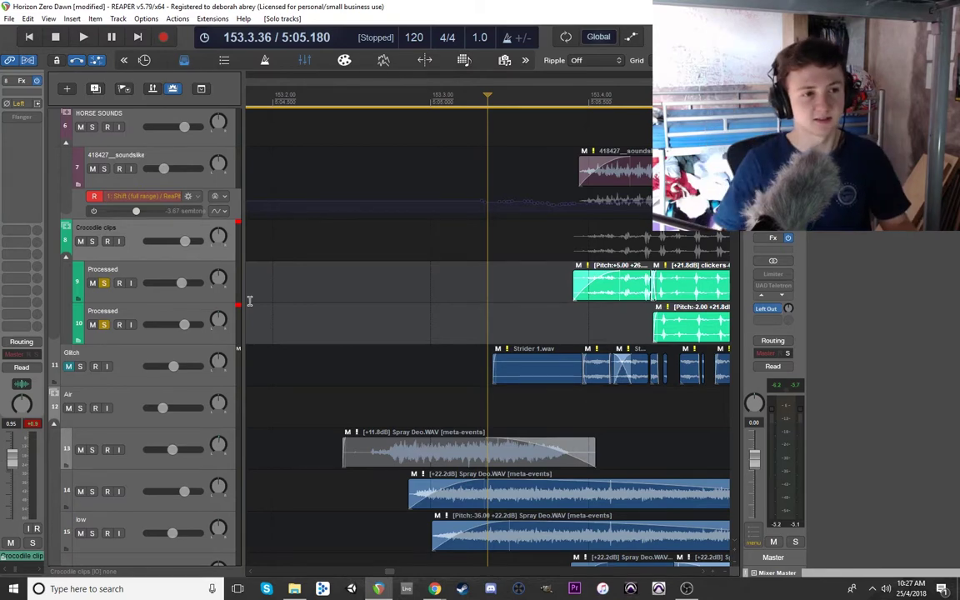
key(space)
scroll(420, 330, down, 3)
key(space)
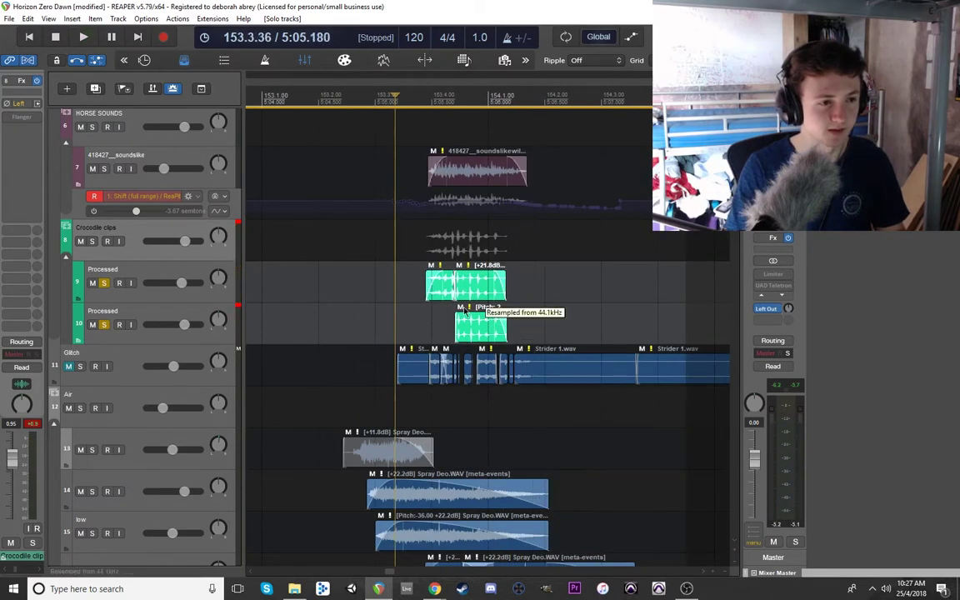
Paste another clickers-001 clip later on the first Processed track.
click(480, 320)
scroll(669, 285, down, 3)
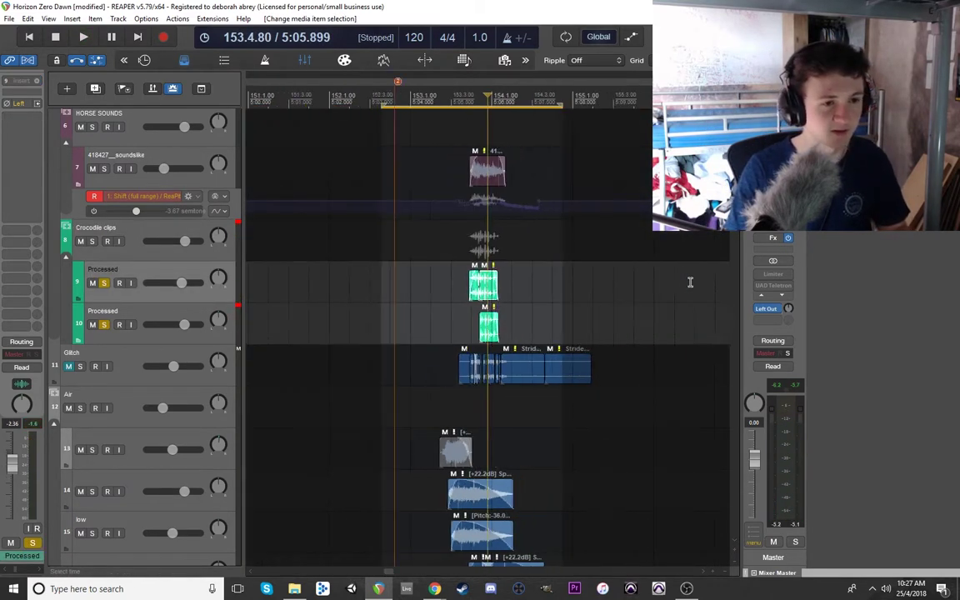
click(623, 283)
key(ctrl+v)
scroll(627, 311, up, 5)
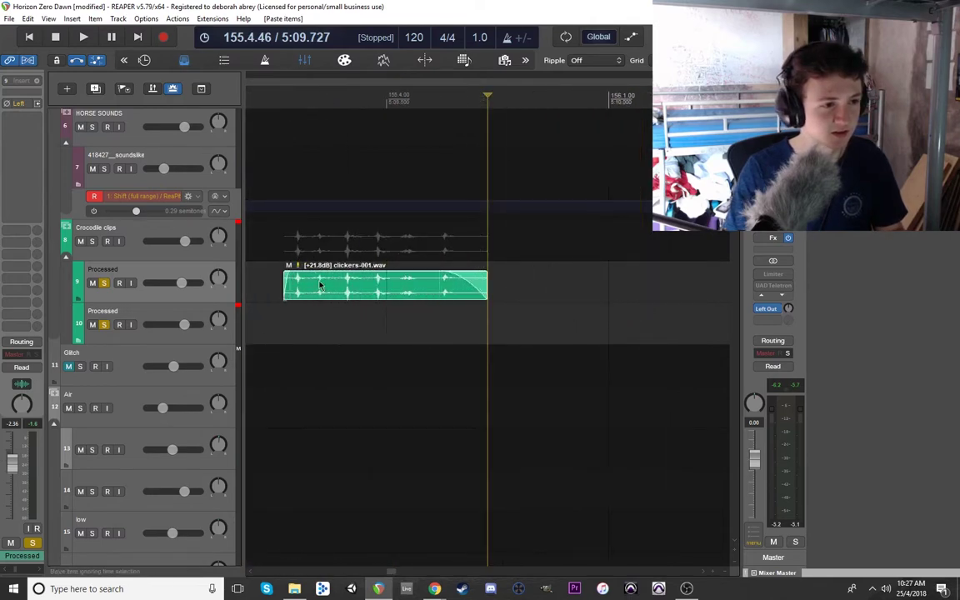
Trim the start of the pasted clickers-001 clip in its item properties.
double_click(319, 286)
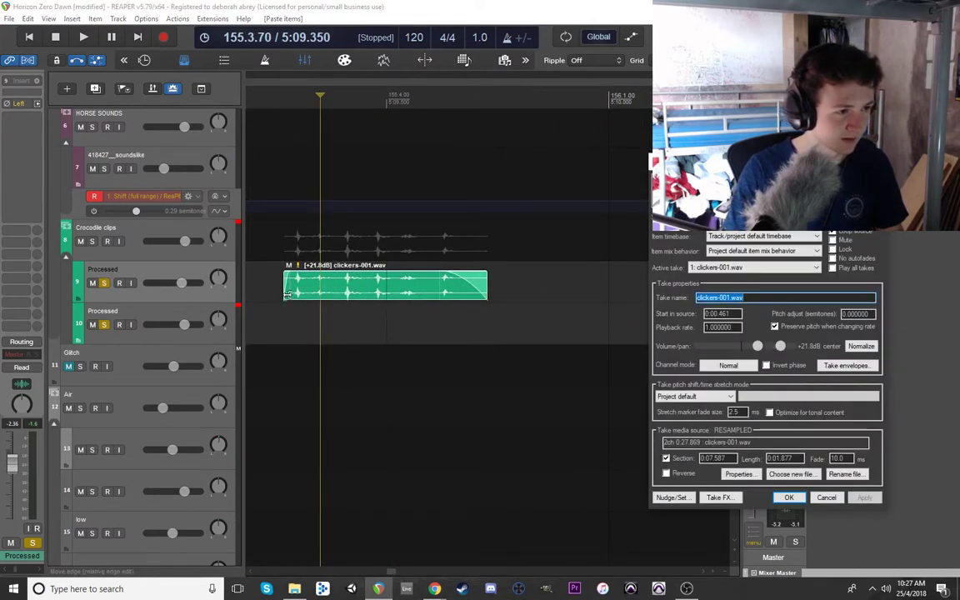
drag(287, 292, 250, 292)
scroll(406, 316, down, 5)
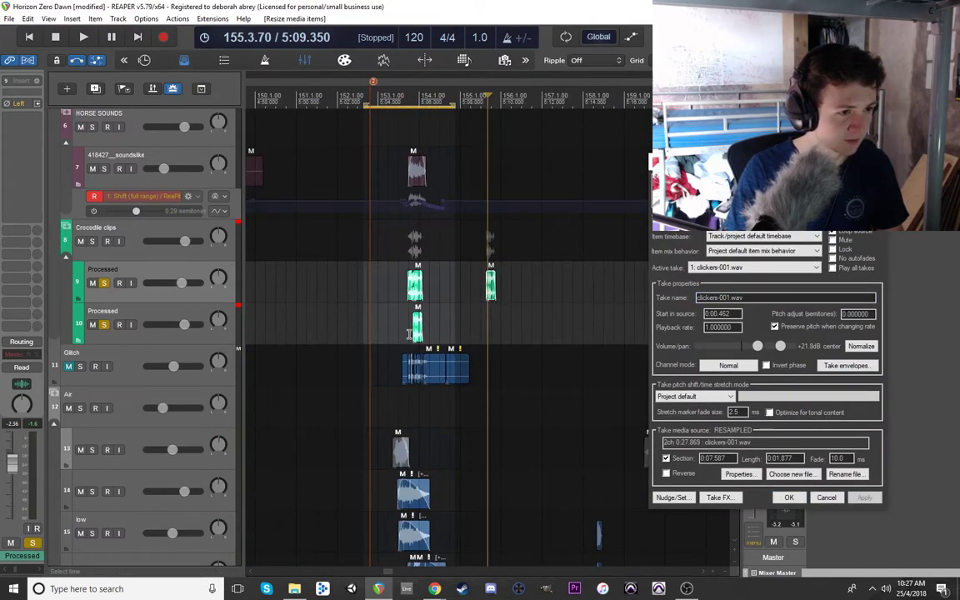
click(409, 334)
scroll(367, 350, up, 5)
Move the play position to 153.4.35, select the Air track, and close the properties window.
click(592, 425)
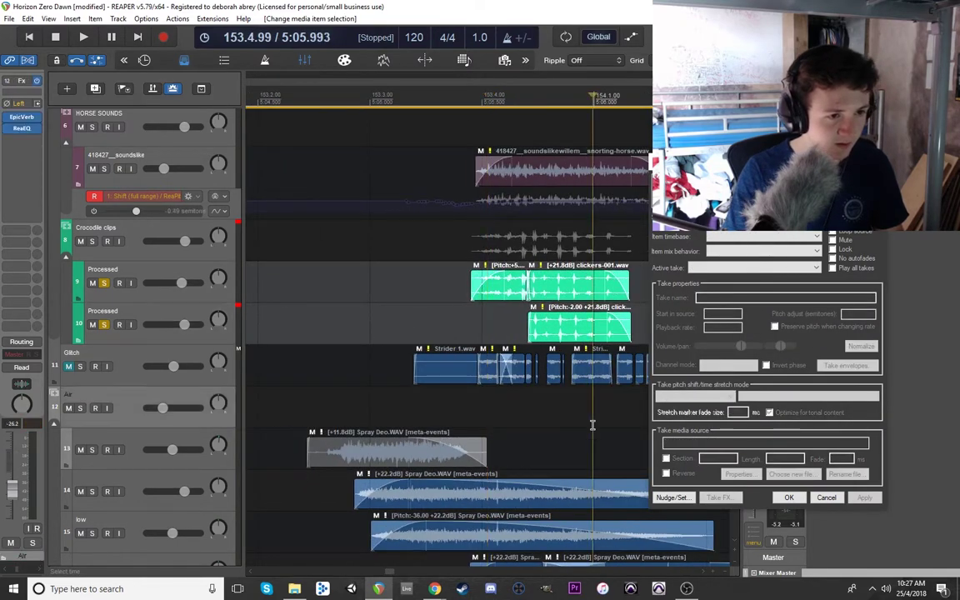
scroll(592, 425, up, 3)
click(346, 413)
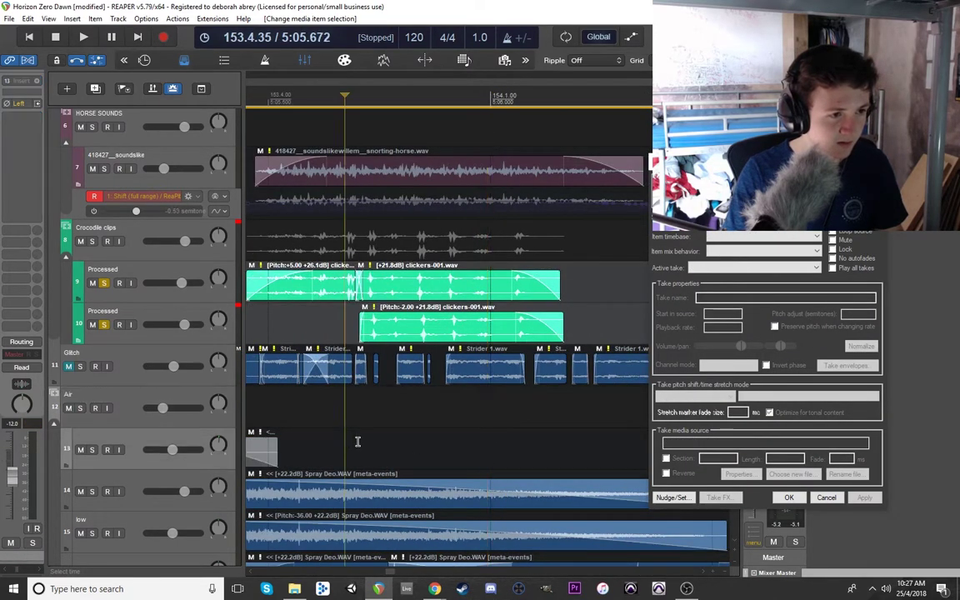
scroll(363, 442, up, 2)
click(433, 423)
scroll(433, 424, down, 2)
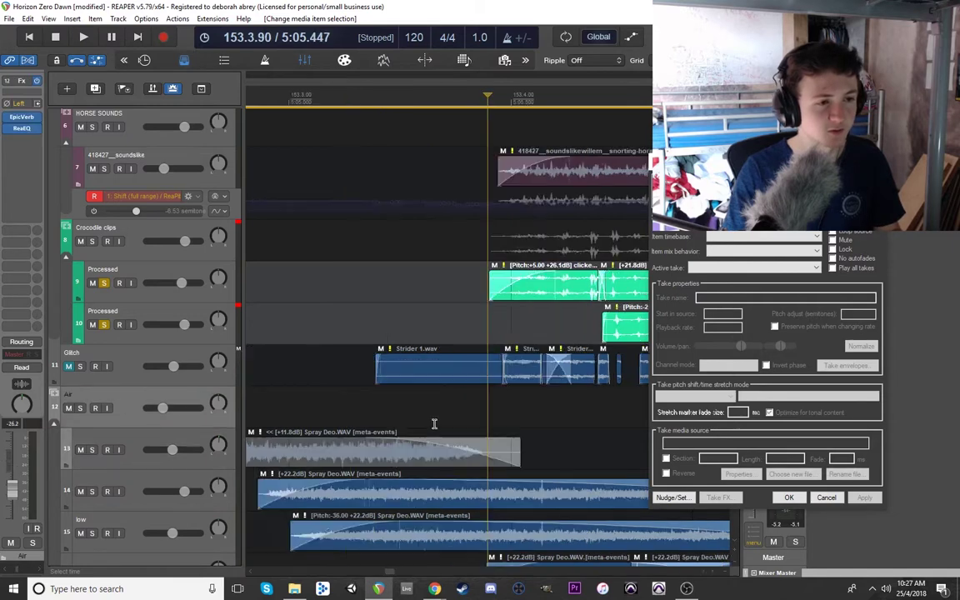
scroll(433, 423, down, 1)
key(Escape)
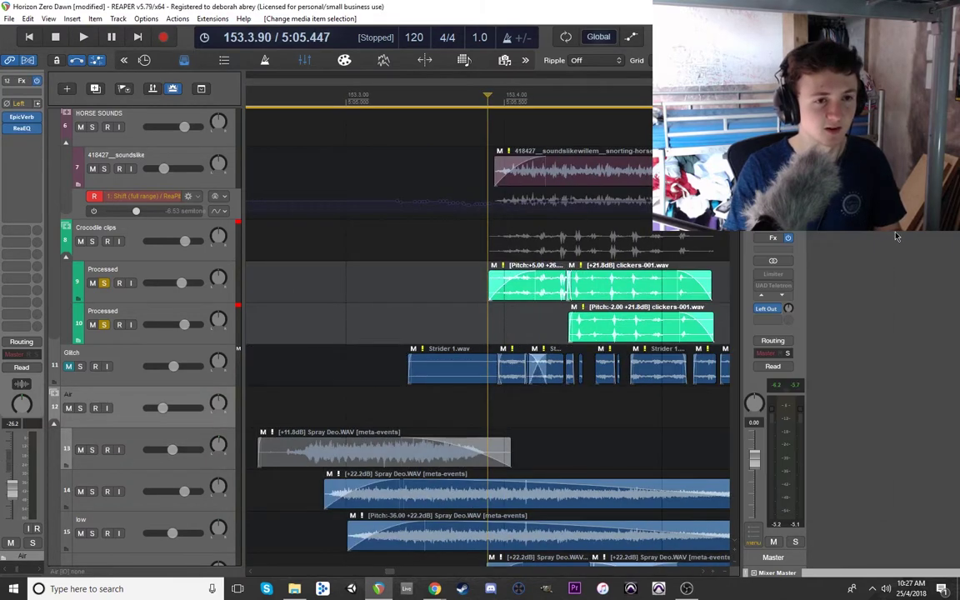
Open the Media Explorer (Ctrl+Alt+X) and browse to the folder with Metal Spring Mech.WAV and Rachet (2).WAV.
key(ctrl+alt+x)
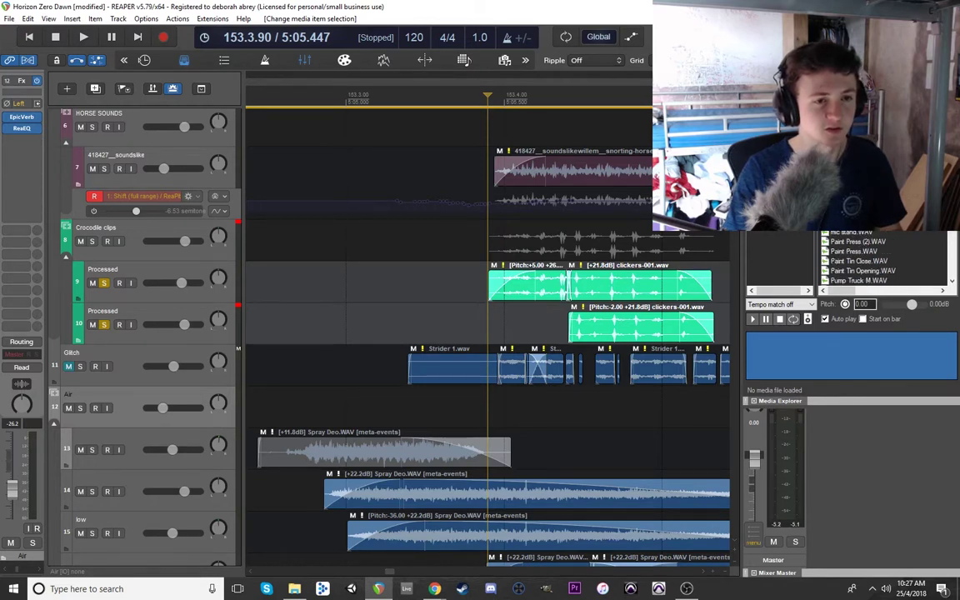
scroll(883, 258, up, 5)
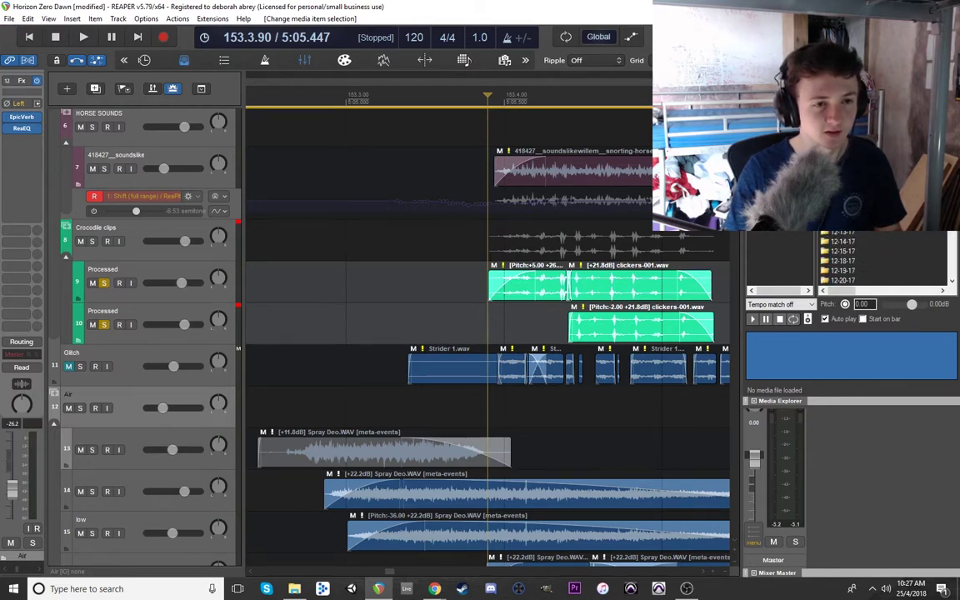
scroll(883, 258, down, 1)
scroll(883, 258, up, 4)
scroll(883, 259, down, 3)
scroll(584, 247, down, 2)
scroll(583, 247, down, 1)
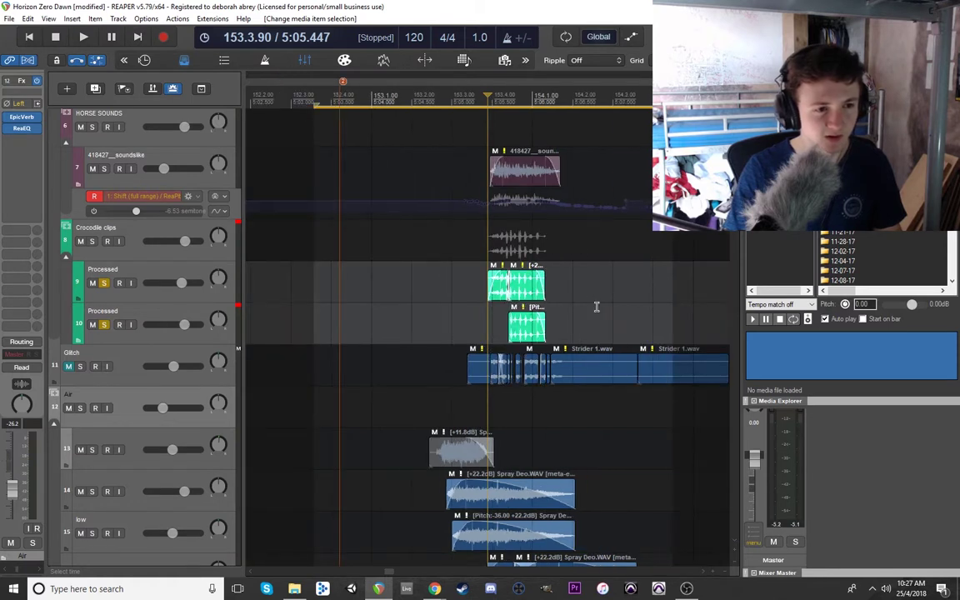
scroll(883, 258, down, 2)
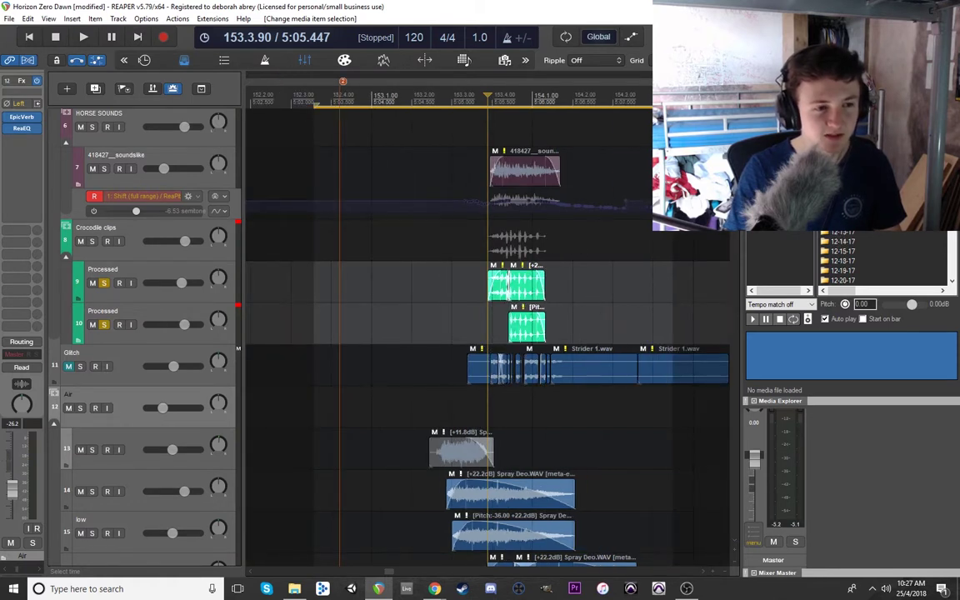
scroll(883, 259, down, 2)
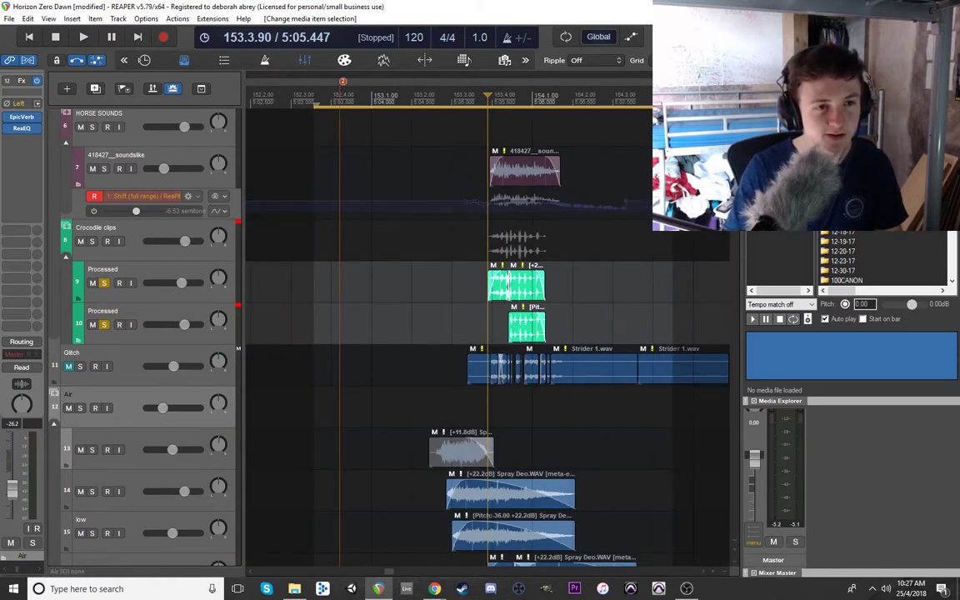
scroll(883, 258, up, 1)
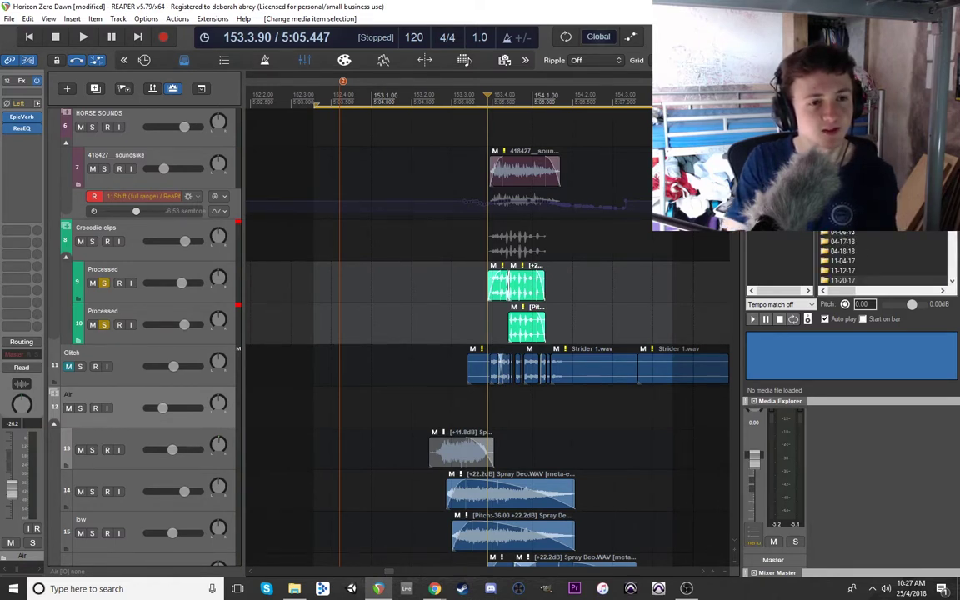
scroll(860, 263, down, 1)
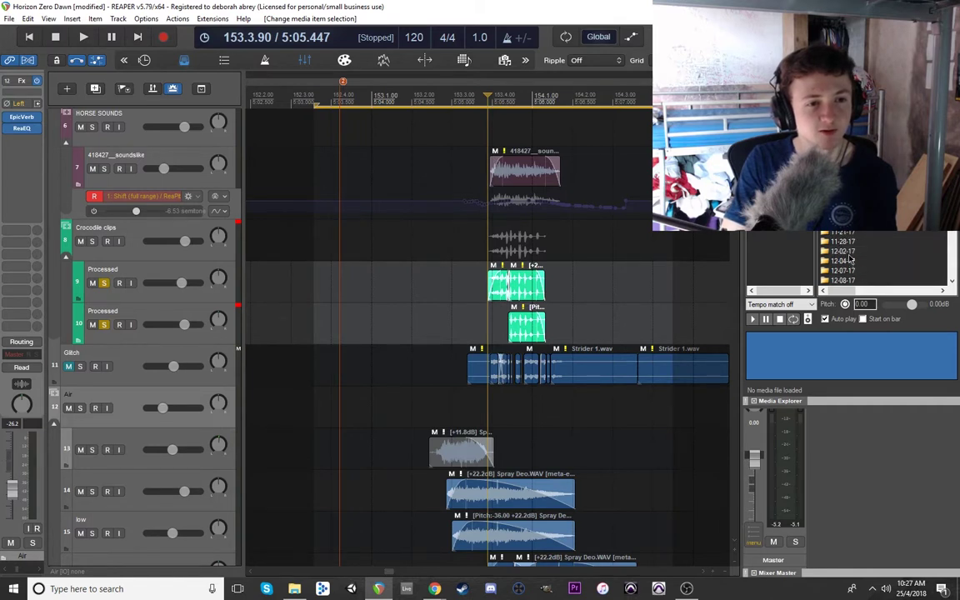
scroll(851, 266, down, 5)
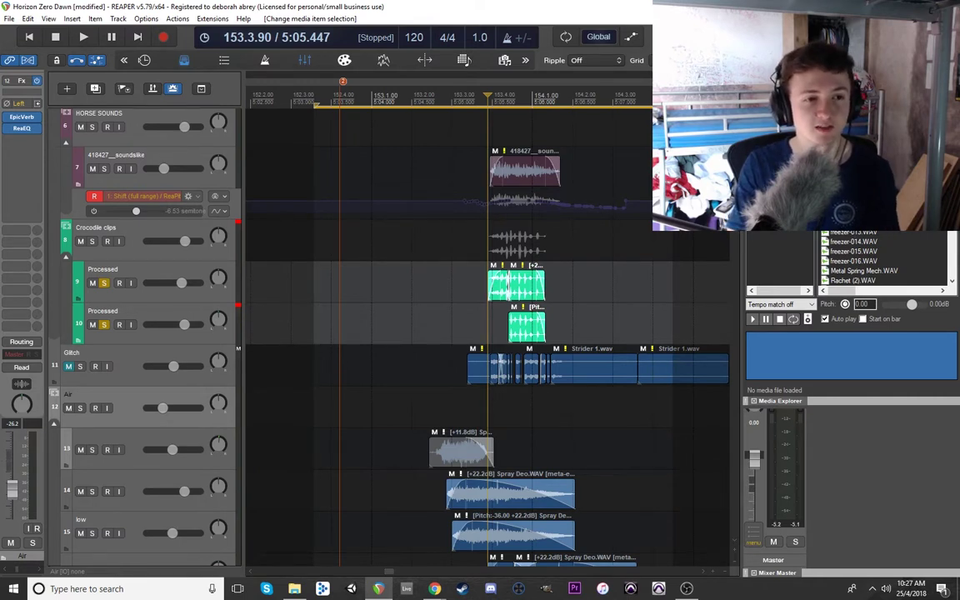
Drop Creak Crocodile clip.WAV onto the first Processed track and audition it.
drag(850, 223, 676, 282)
scroll(608, 330, down, 4)
scroll(625, 316, down, 2)
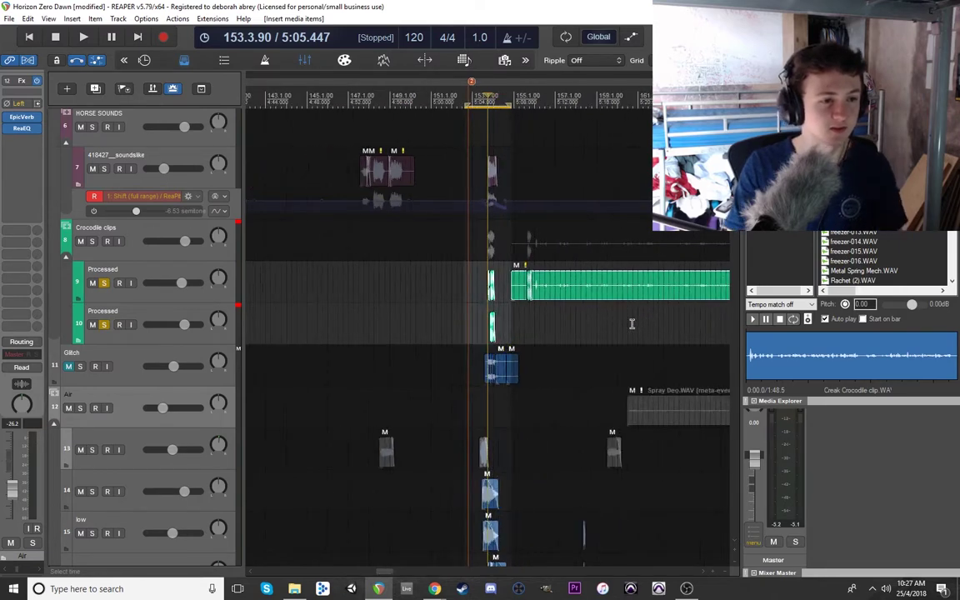
click(610, 321)
key(space)
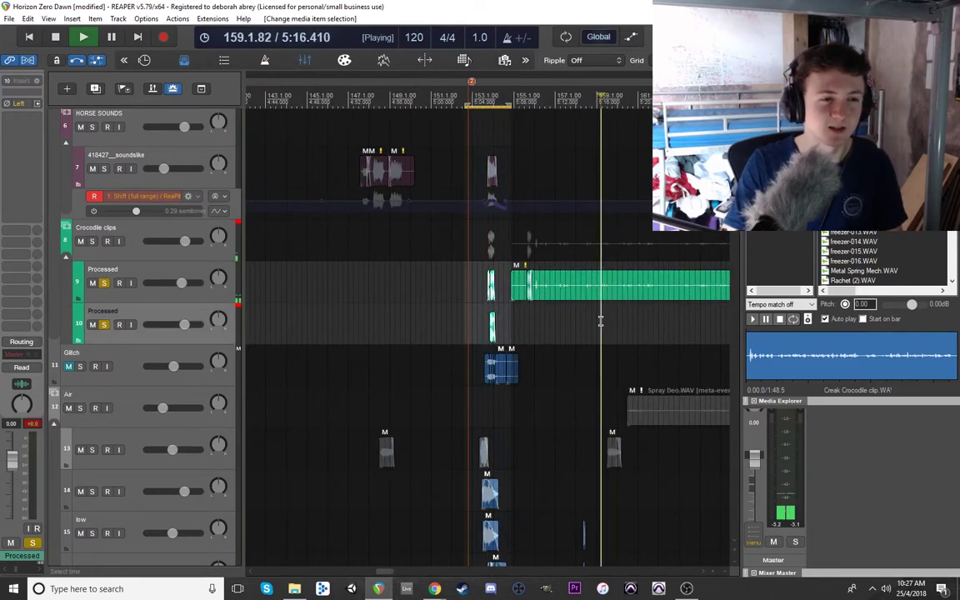
scroll(609, 322, down, 2)
scroll(600, 319, down, 2)
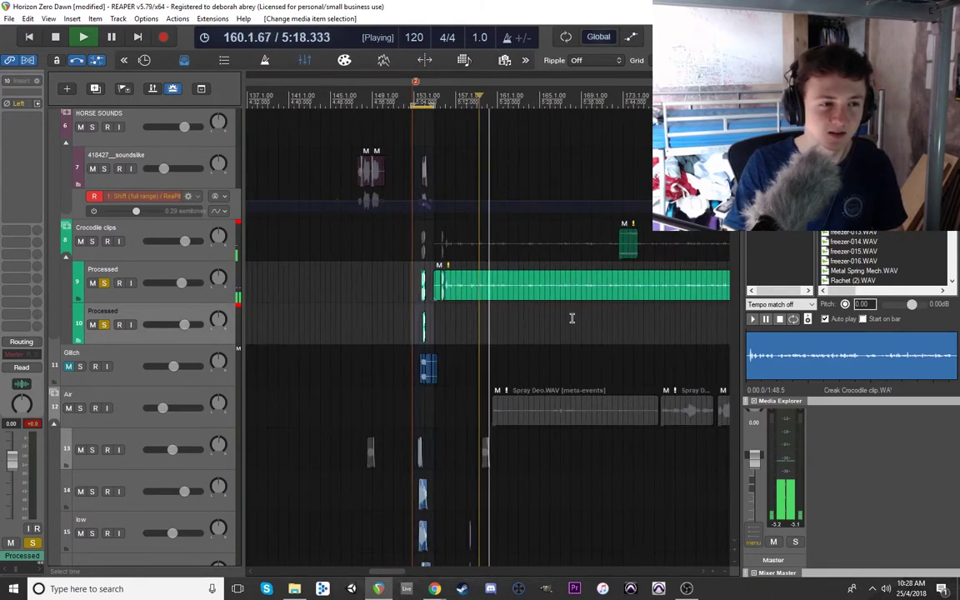
scroll(588, 306, up, 4)
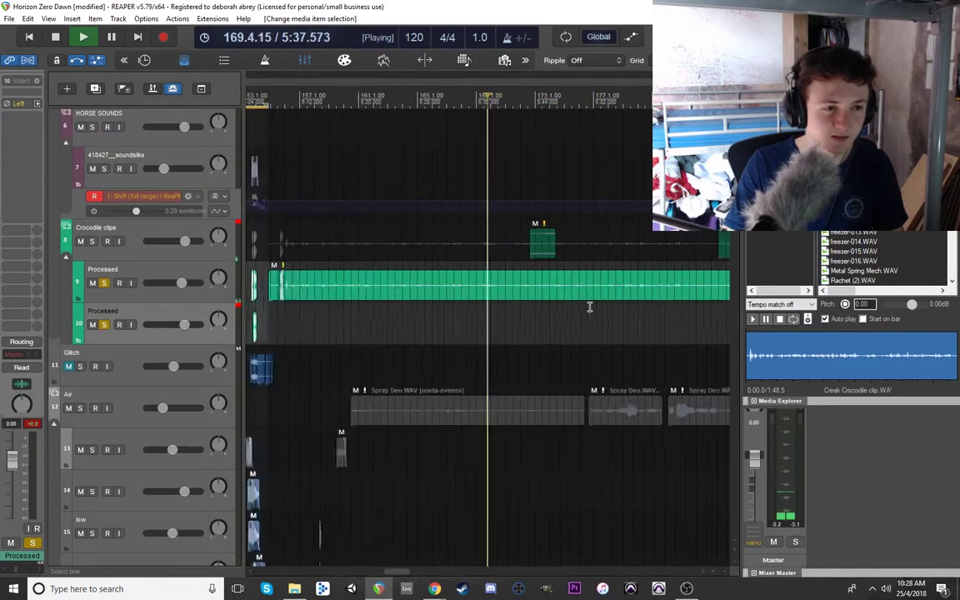
scroll(507, 302, up, 2)
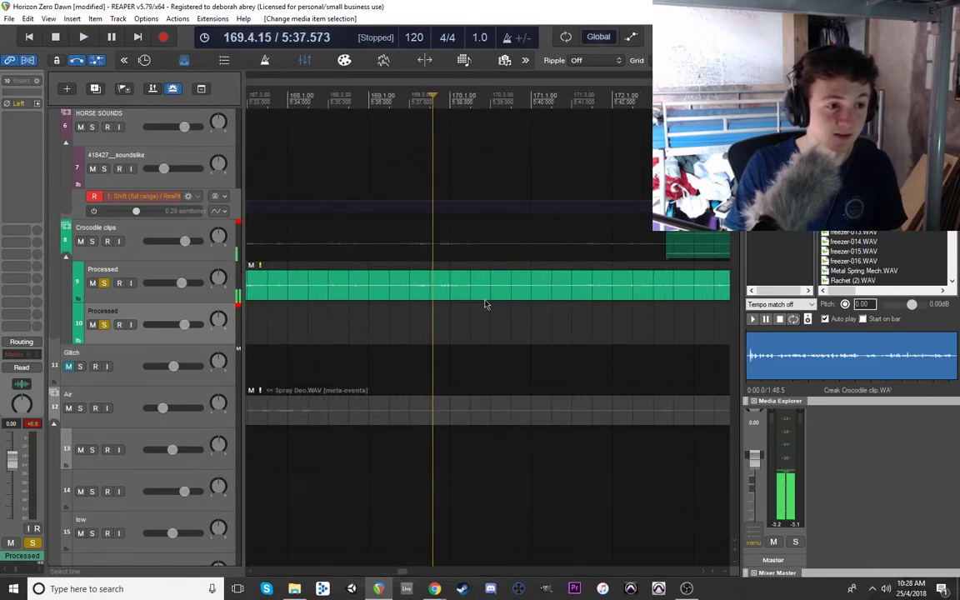
key(space)
Split the creak clip, move its second part later, raise the track volume, and audition.
click(425, 293)
key(s)
drag(426, 287, 530, 287)
click(530, 324)
key(space)
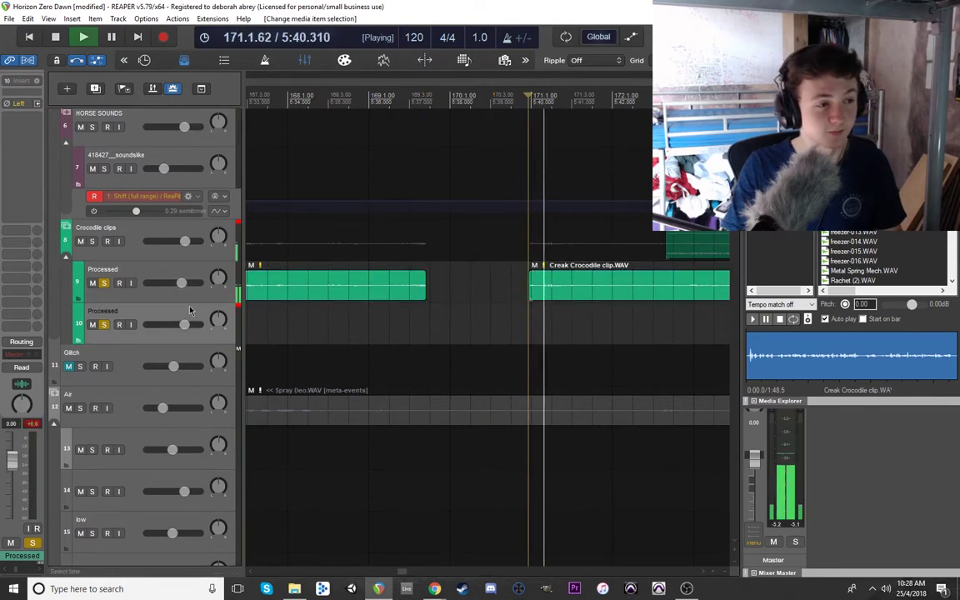
key(space)
drag(181, 282, 199, 282)
key(space)
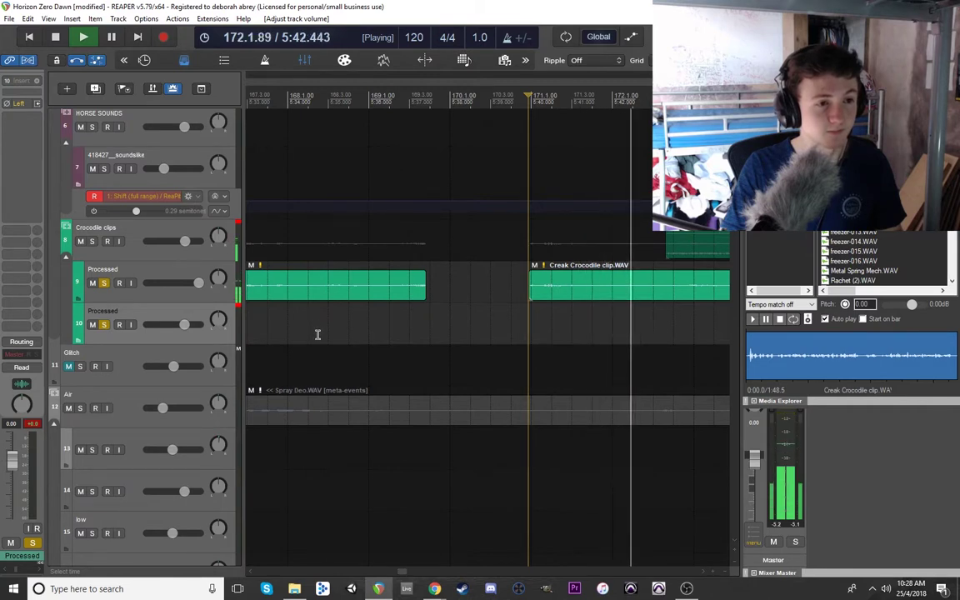
key(space)
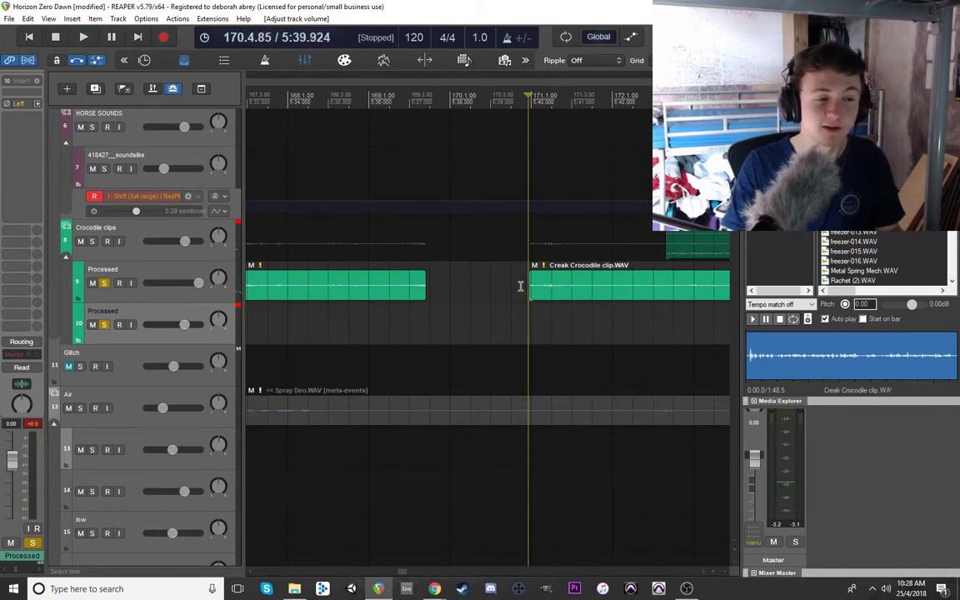
Undo the volume change, move and split, then shift the whole creak clip later.
key(ctrl+z)
key(ctrl+z)
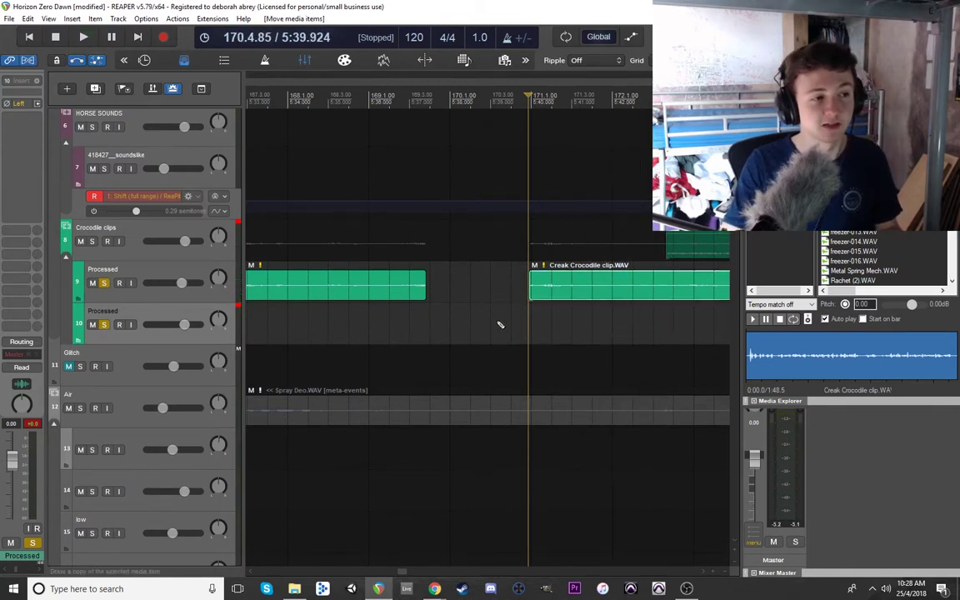
key(ctrl+z)
scroll(387, 229, down, 5)
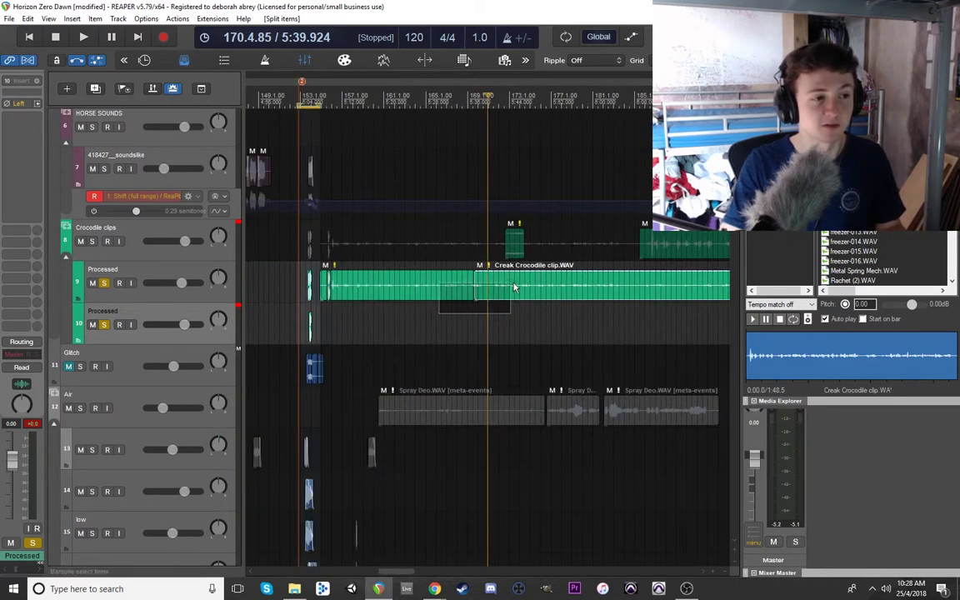
drag(362, 251, 483, 250)
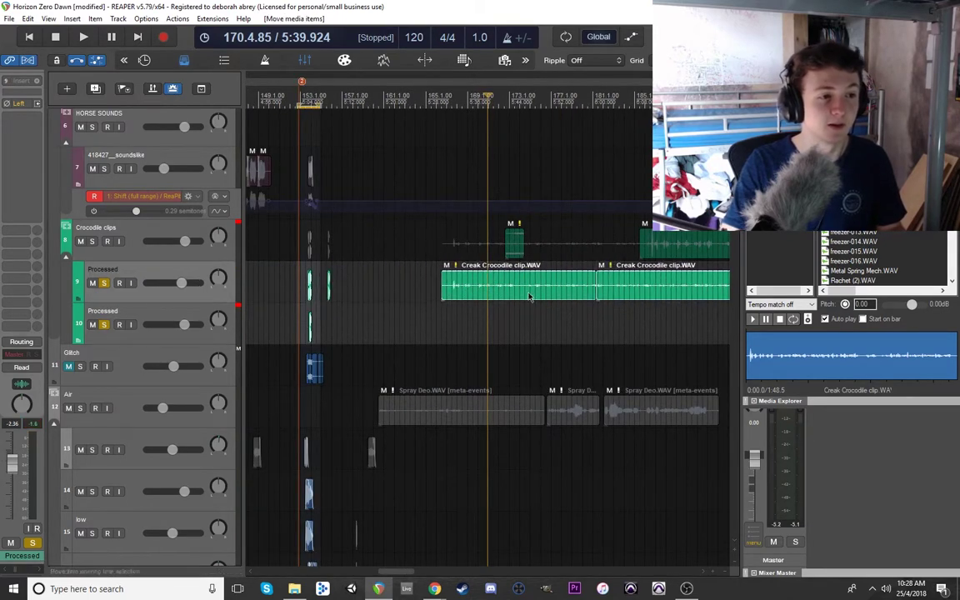
click(317, 325)
scroll(345, 291, up, 6)
Select the Air track, then the first Processed crocodile track.
scroll(390, 377, up, 5)
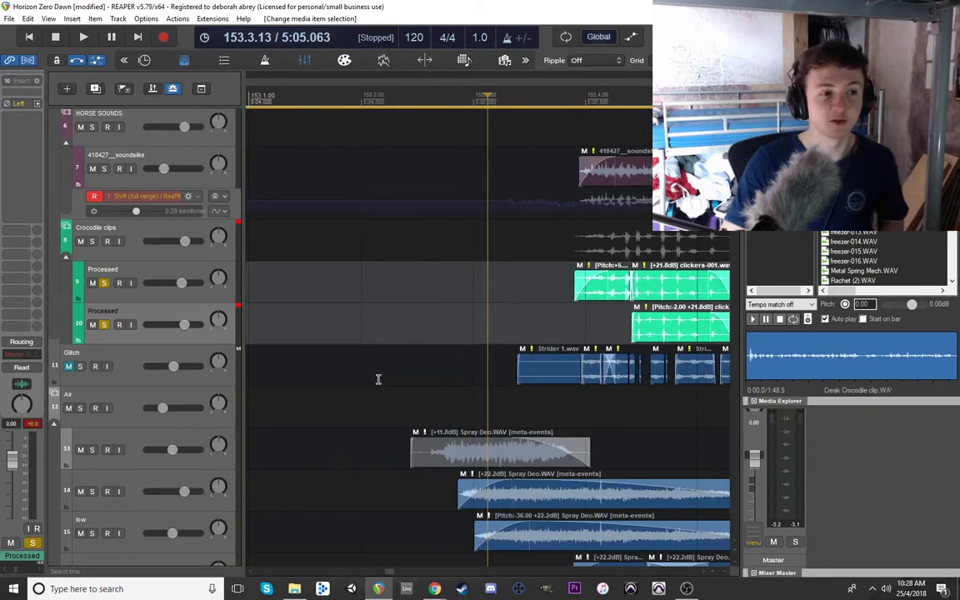
scroll(466, 387, down, 2)
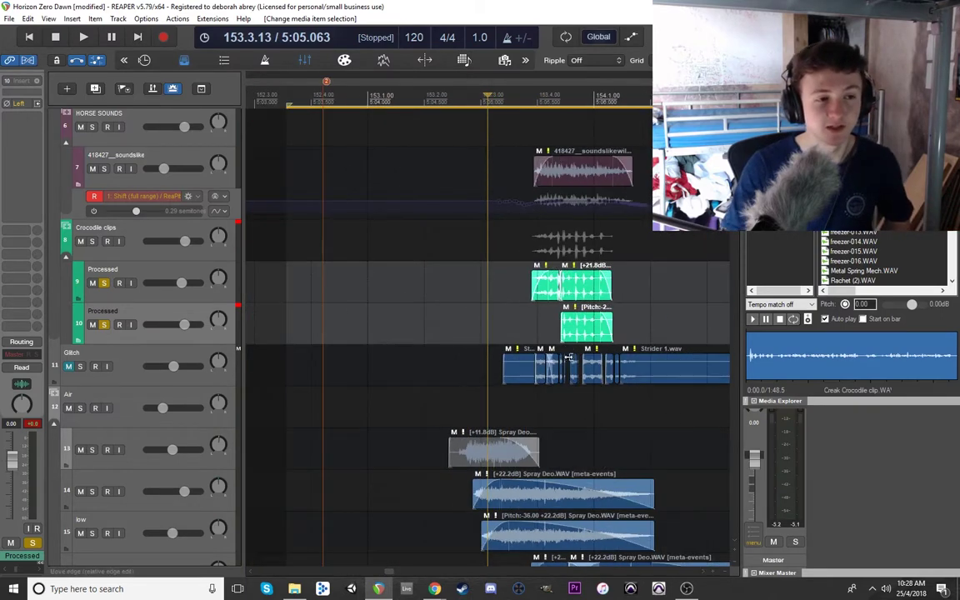
click(519, 410)
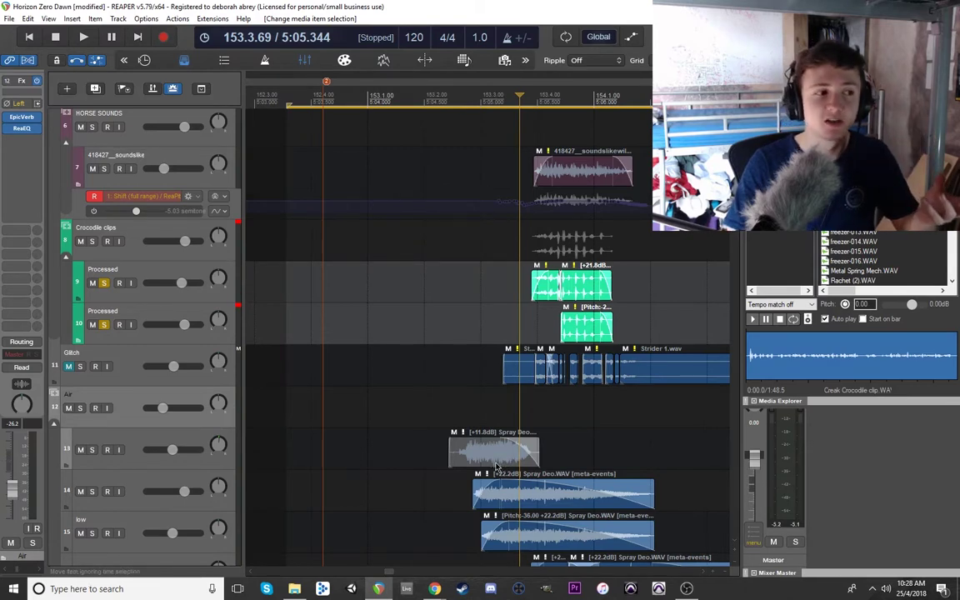
scroll(495, 466, up, 3)
scroll(442, 418, up, 3)
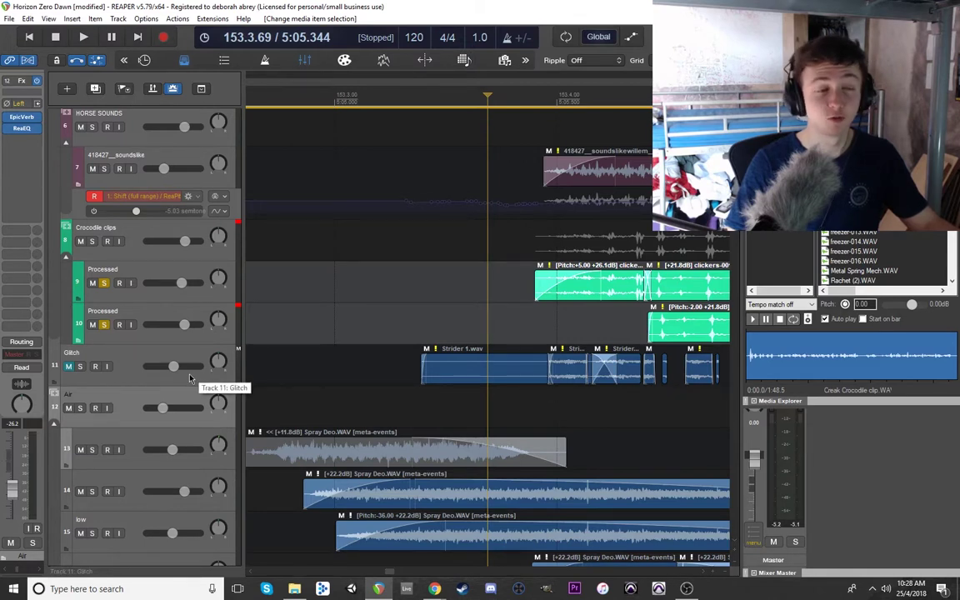
click(131, 309)
click(128, 300)
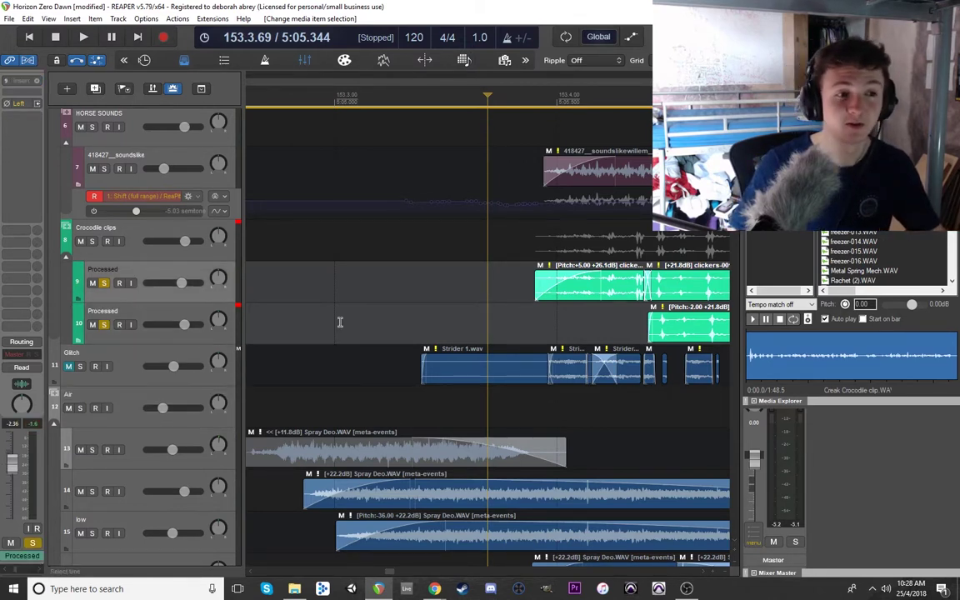
Set the play position to 153.3.92 and show the horse snort track's Flanger, ReaPitch, ReaEQ chain.
click(525, 326)
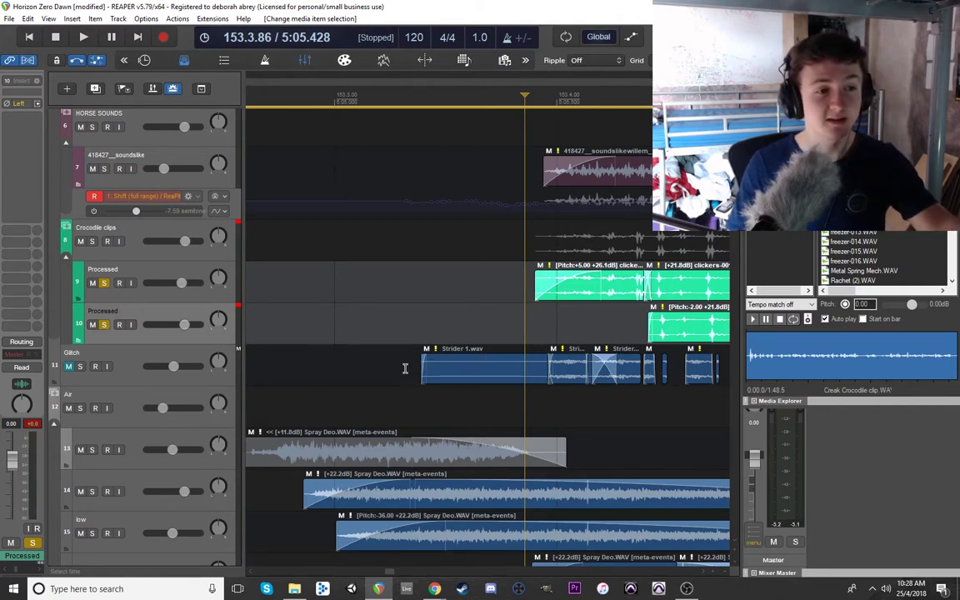
click(526, 303)
click(538, 310)
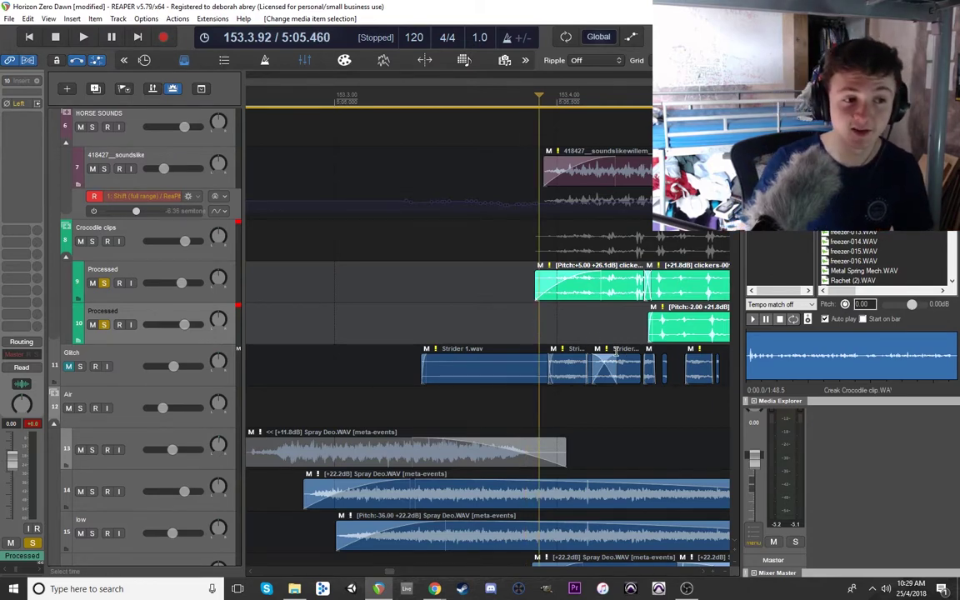
scroll(554, 329, down, 3)
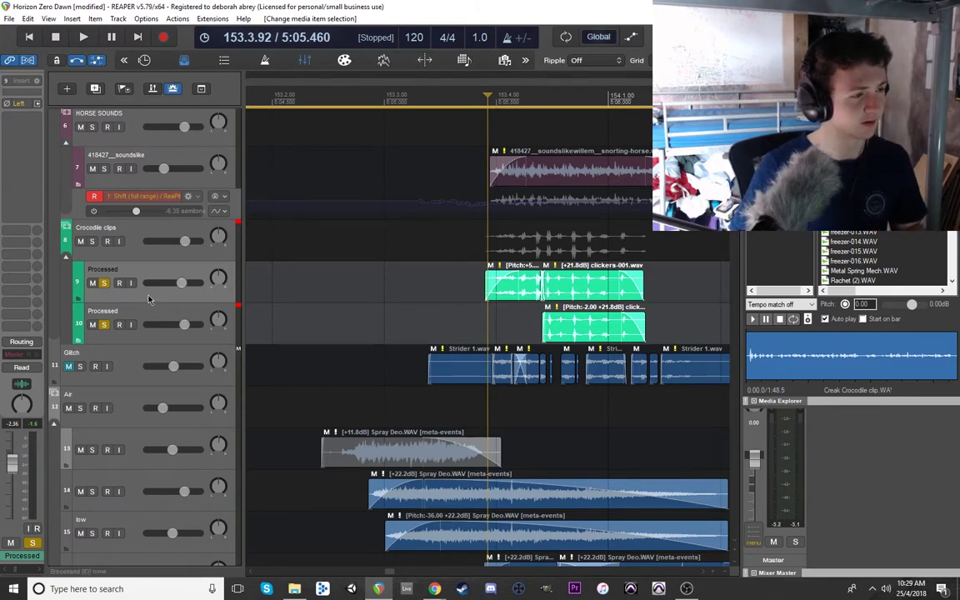
click(106, 160)
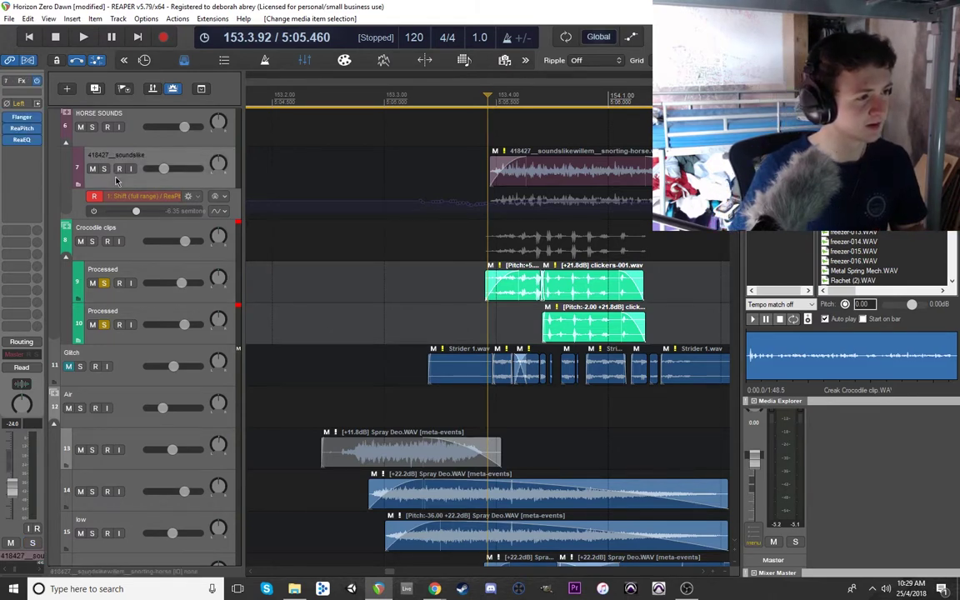
click(22, 117)
click(127, 267)
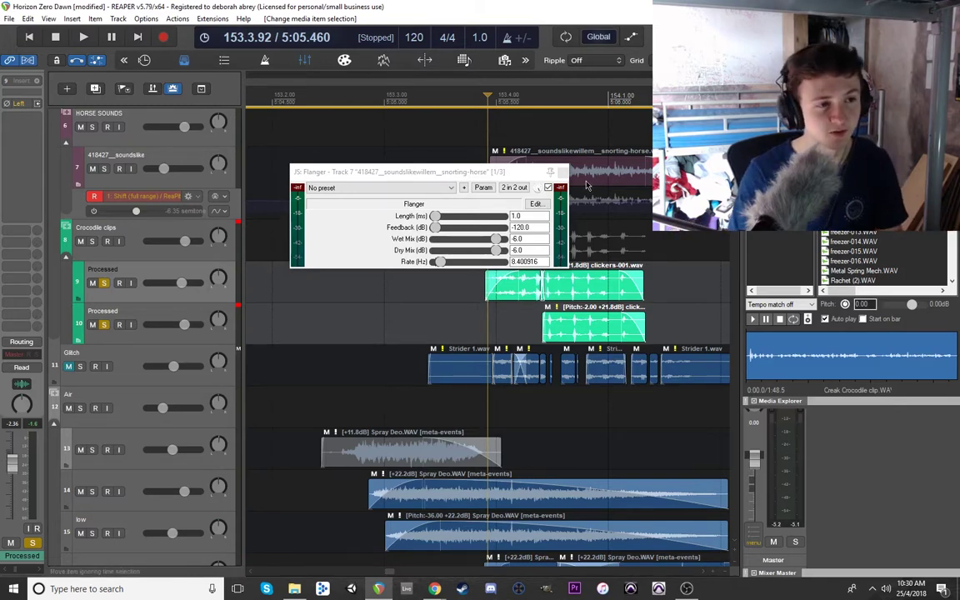
click(563, 173)
click(116, 166)
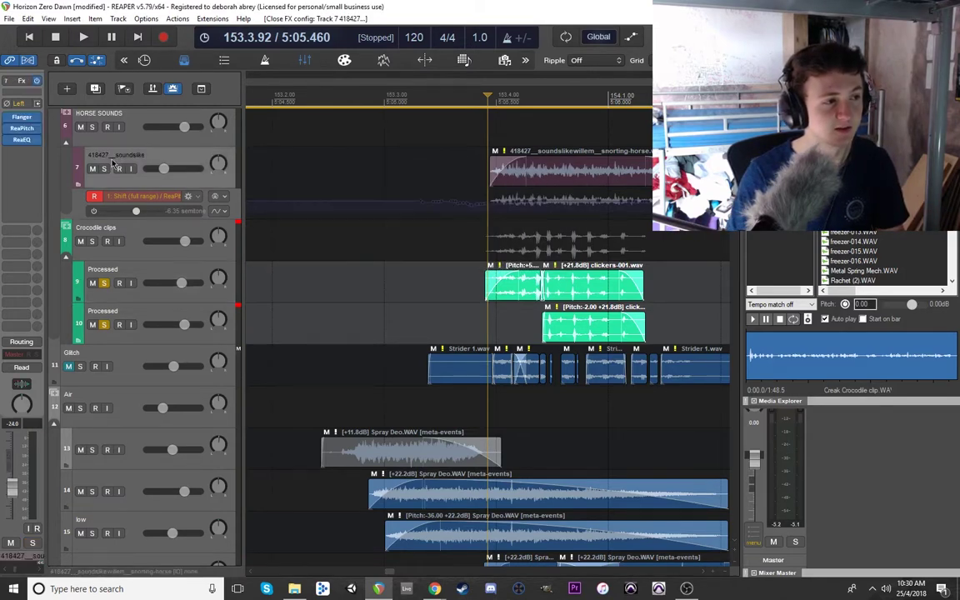
Solo the horse snort track, play and stop it, then unsolo it.
click(104, 169)
key(space)
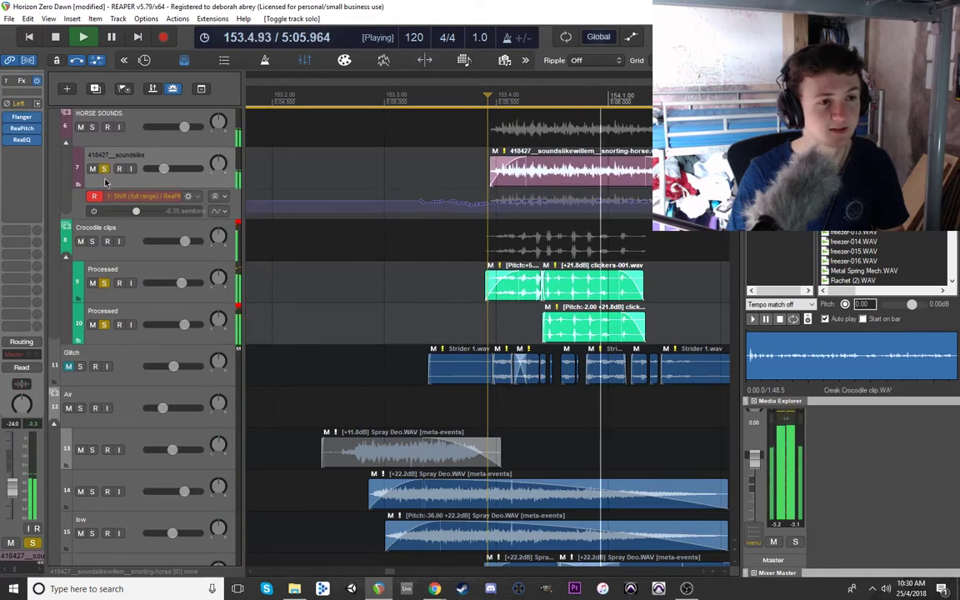
key(space)
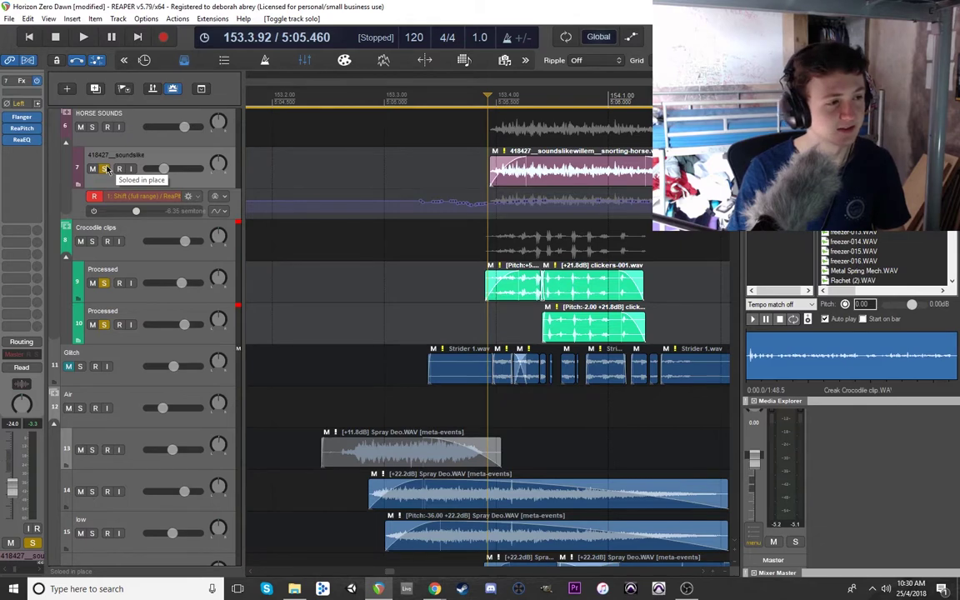
click(104, 169)
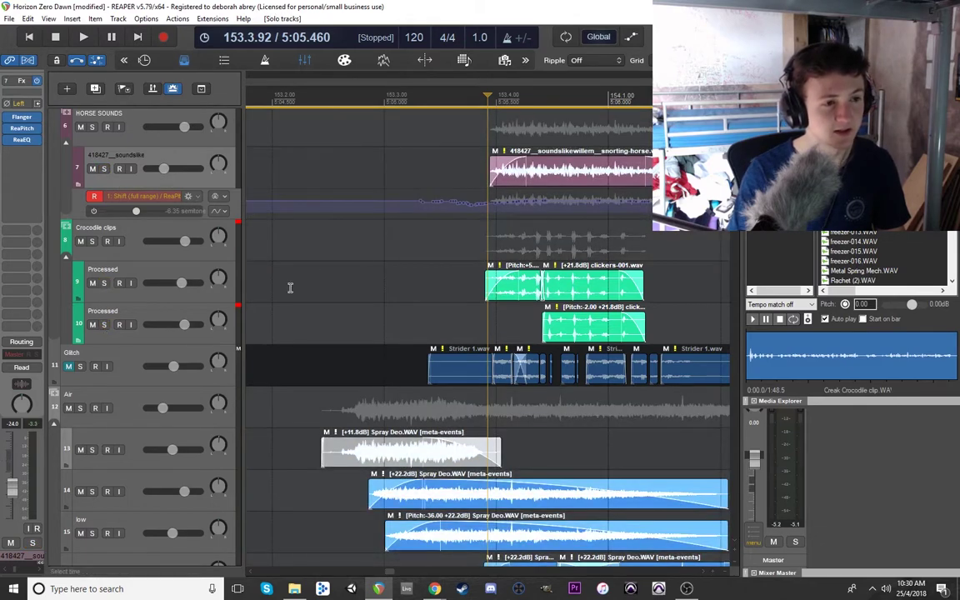
Scroll down the track list and set the play position to 153.3.83.
scroll(383, 277, down, 2)
scroll(173, 253, down, 1)
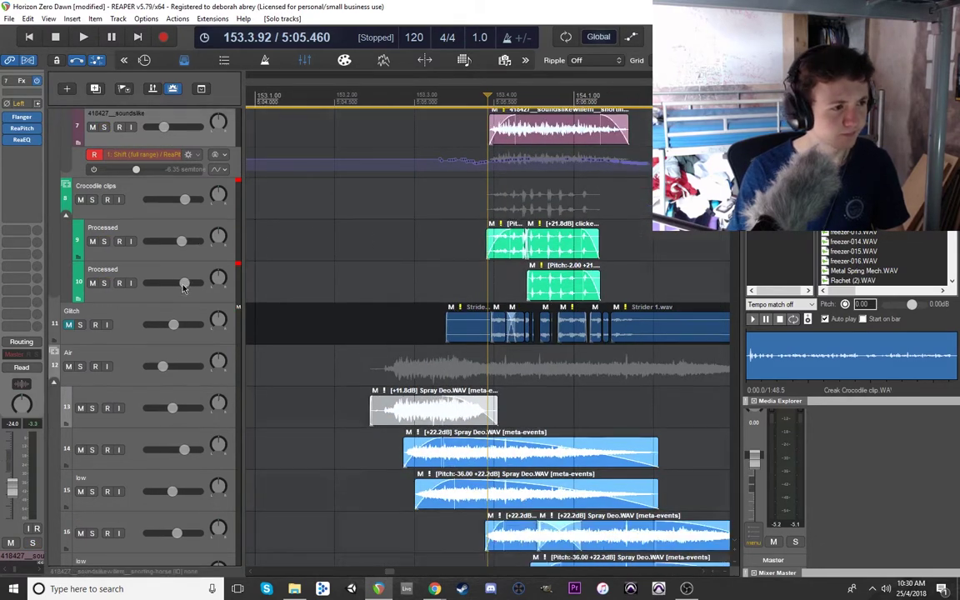
scroll(183, 287, down, 1)
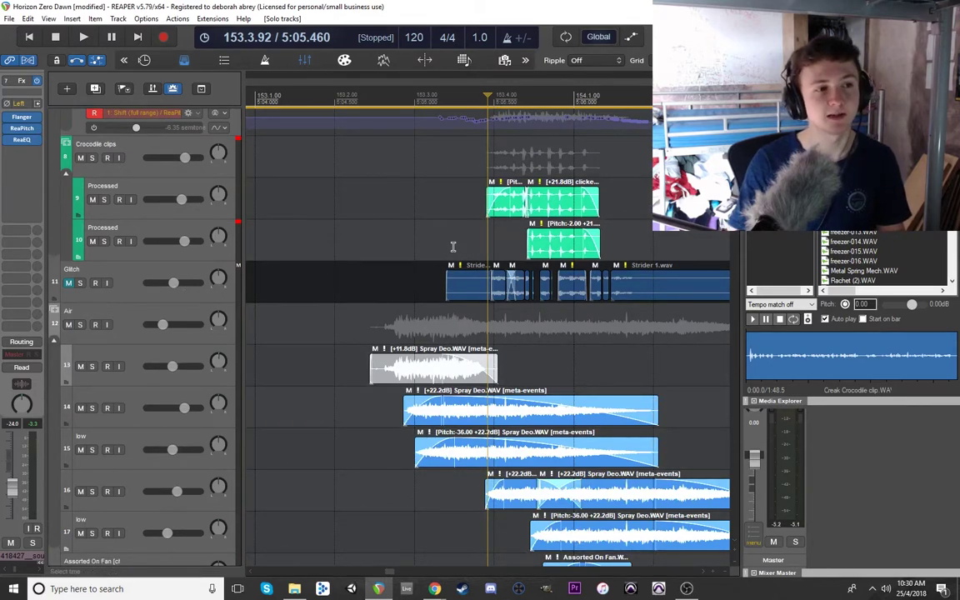
click(481, 242)
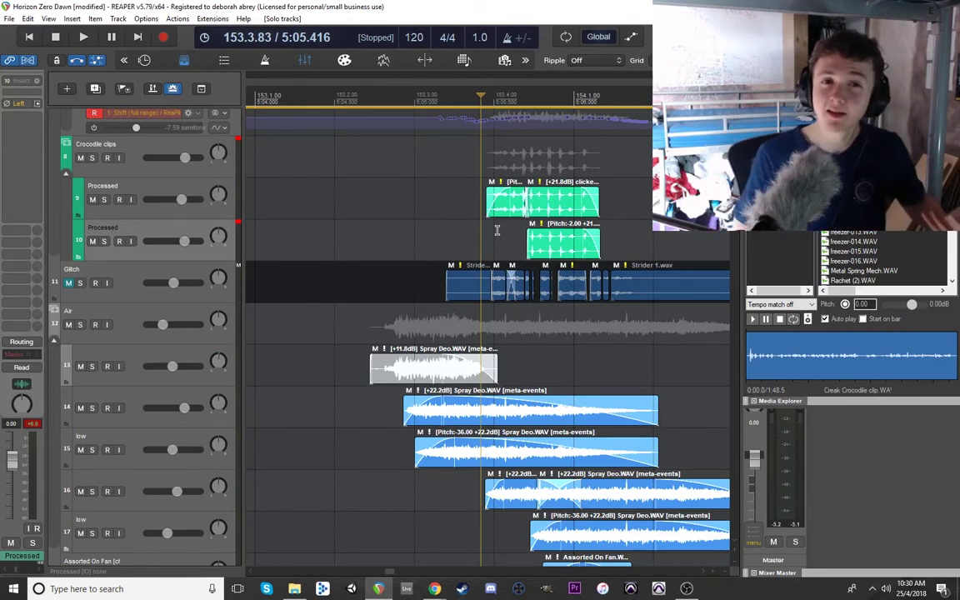
scroll(119, 232, down, 1)
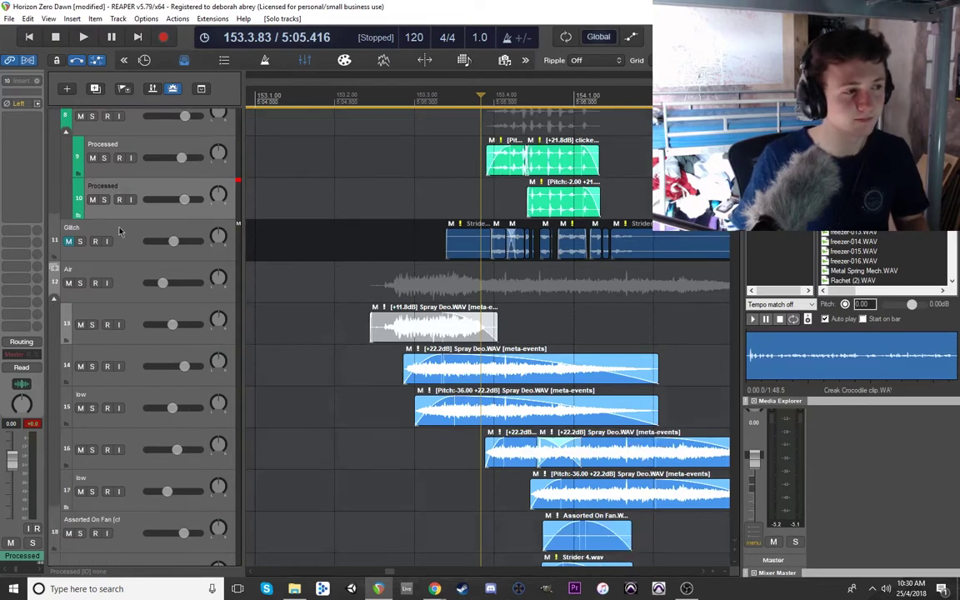
scroll(123, 232, up, 2)
scroll(122, 232, down, 9)
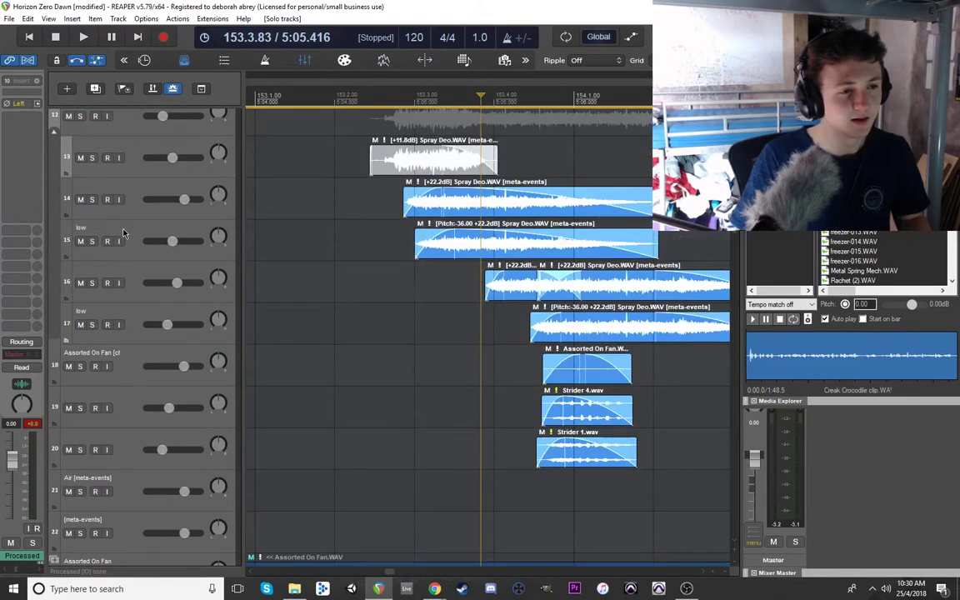
scroll(124, 232, down, 18)
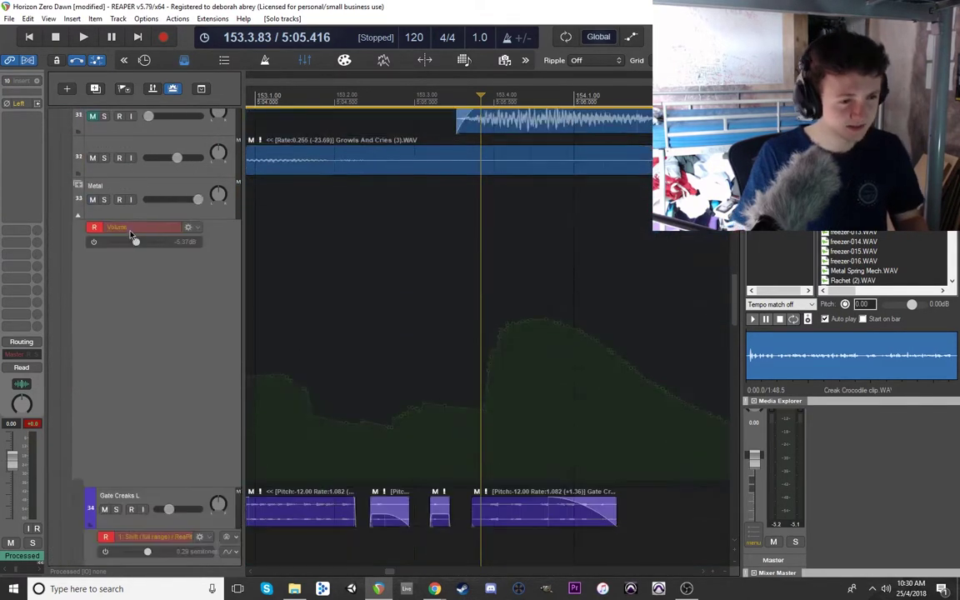
scroll(131, 229, down, 12)
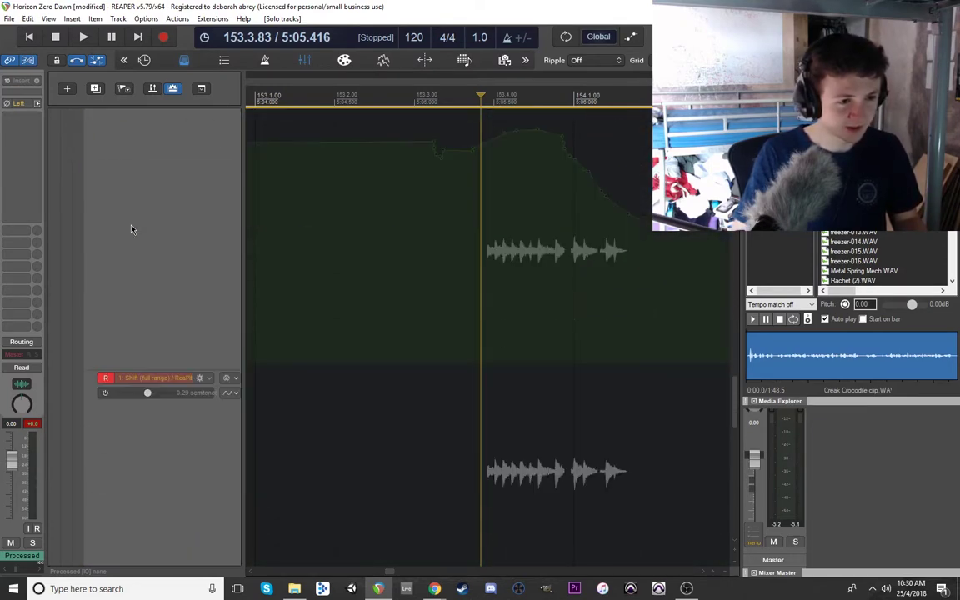
scroll(130, 229, up, 6)
scroll(713, 348, up, 2)
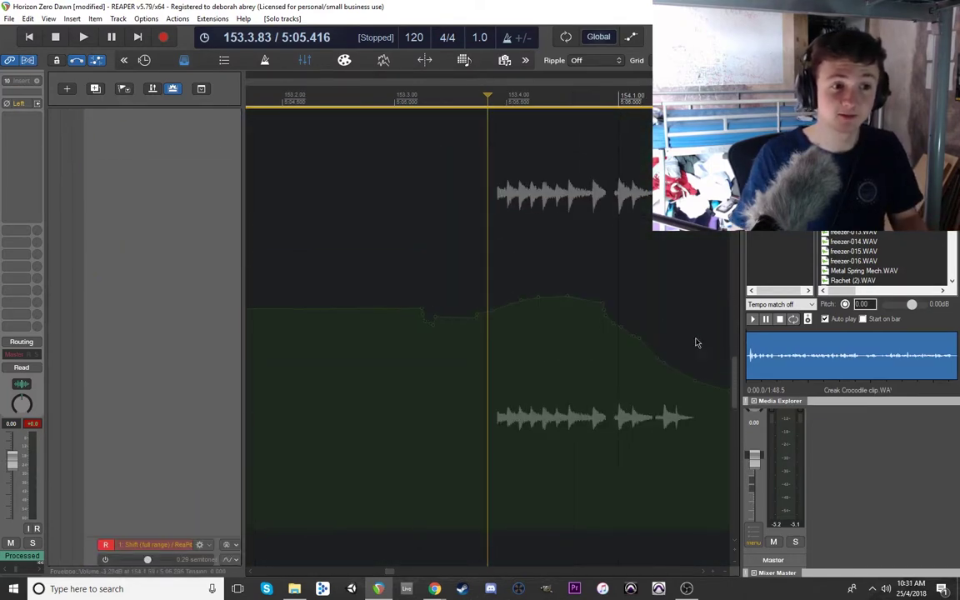
drag(738, 385, 736, 185)
click(497, 312)
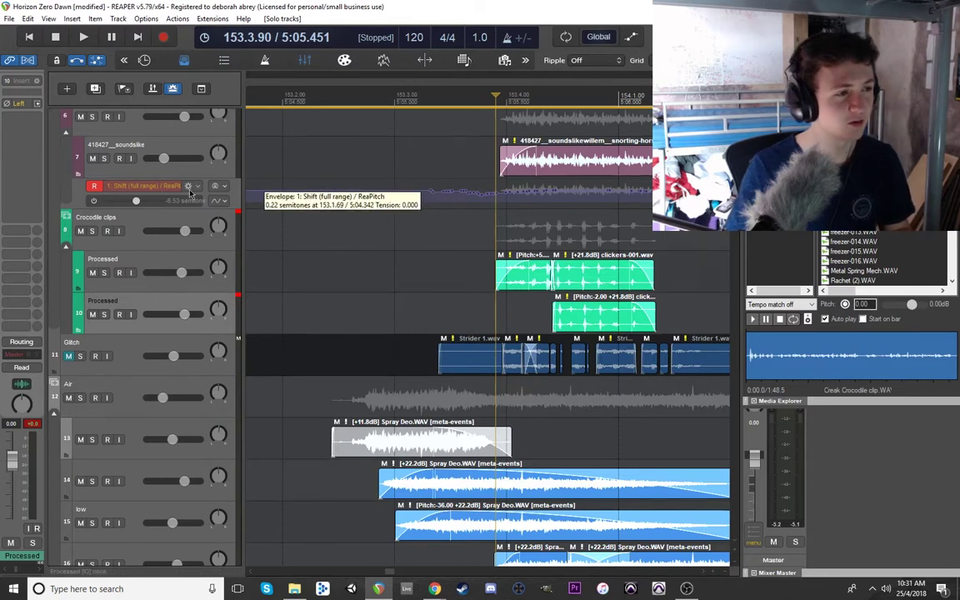
Make track 7's ReaPitch shift envelope lane much taller to inspect the pitch curve.
drag(155, 208, 154, 424)
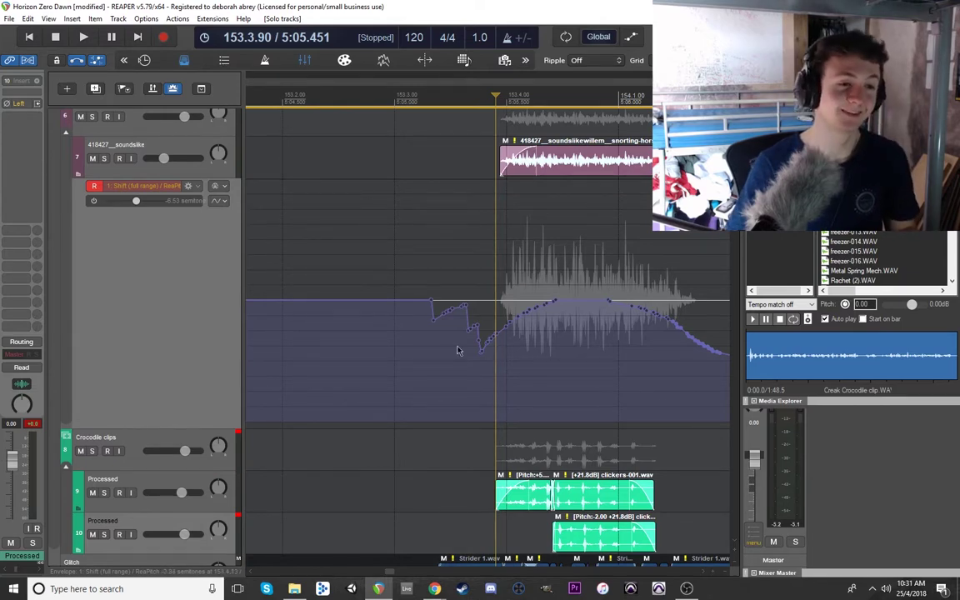
scroll(161, 349, down, 6)
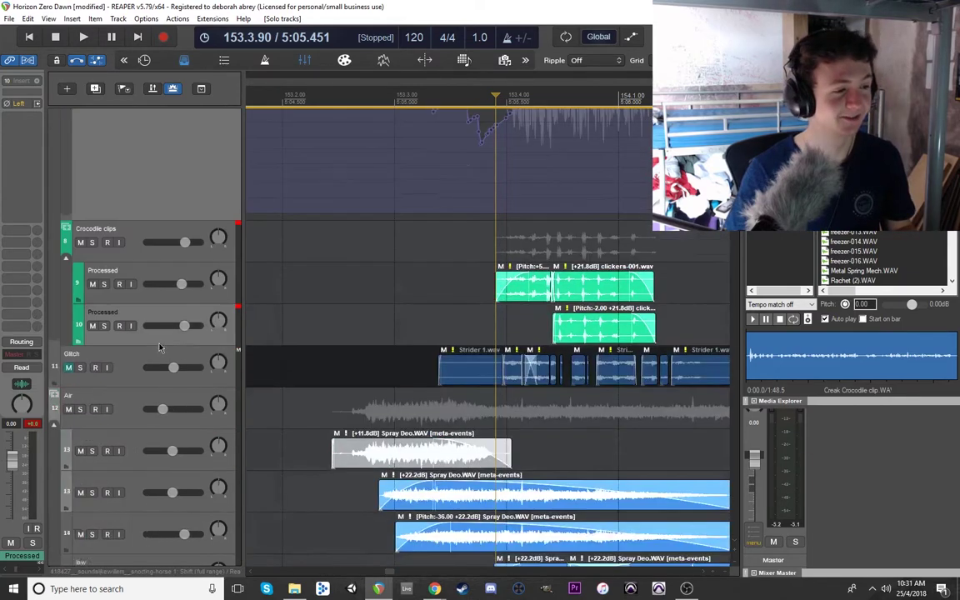
scroll(200, 350, down, 3)
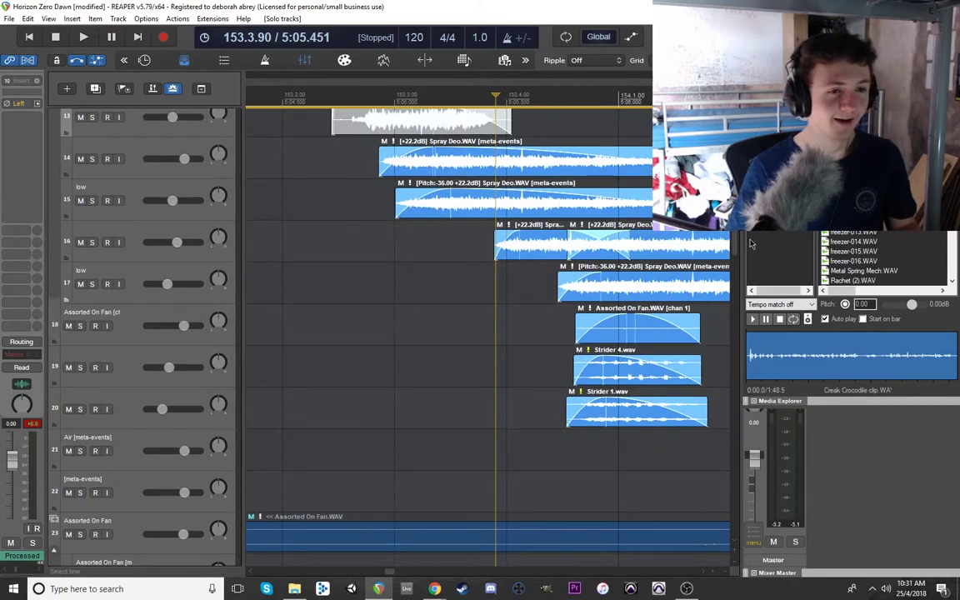
drag(734, 241, 706, 252)
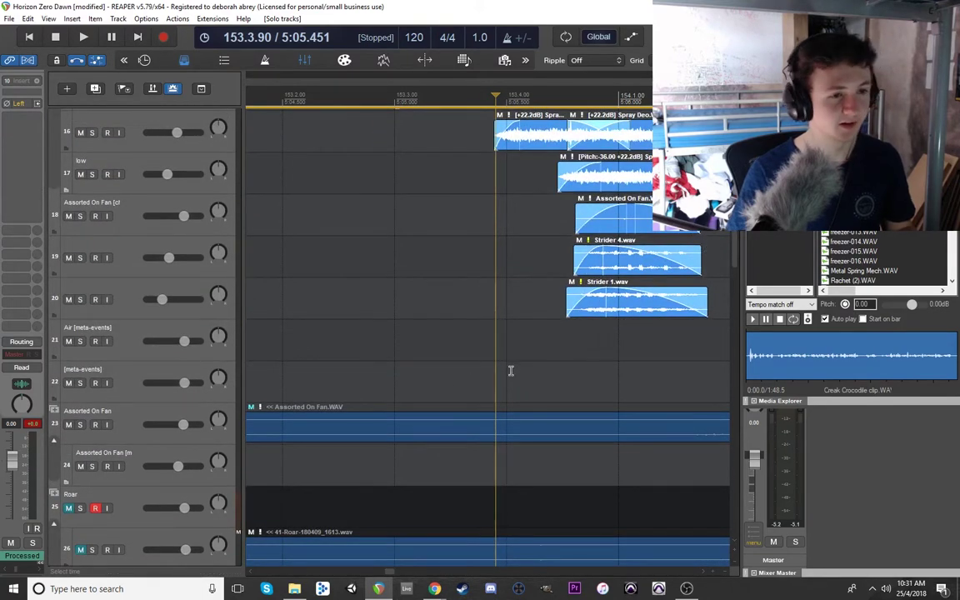
From 153.4.54, solo Assorted On Fan, Strider 4 and Strider 1 (tracks 18–20) and audition them.
click(566, 370)
scroll(556, 356, down, 3)
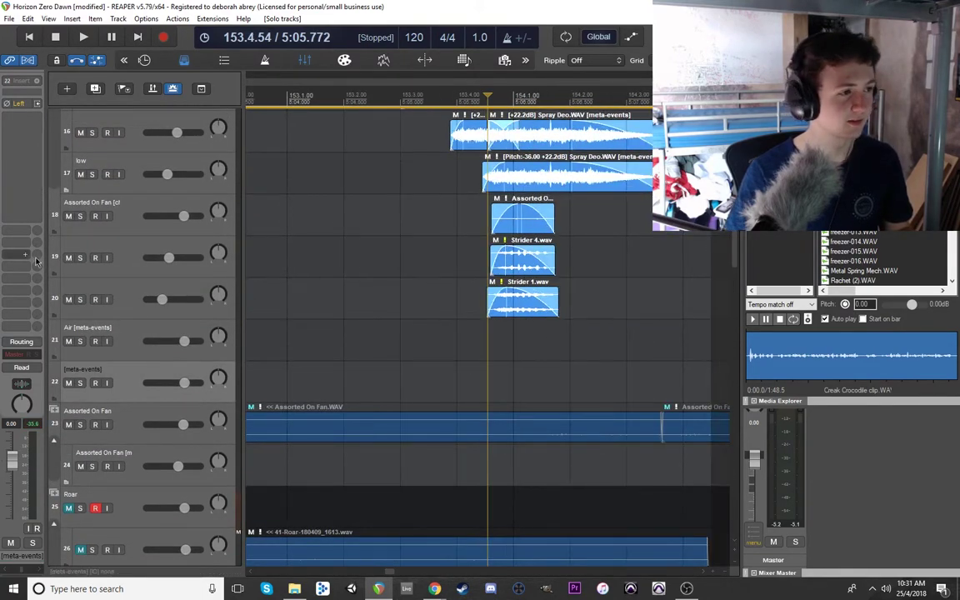
scroll(127, 266, up, 2)
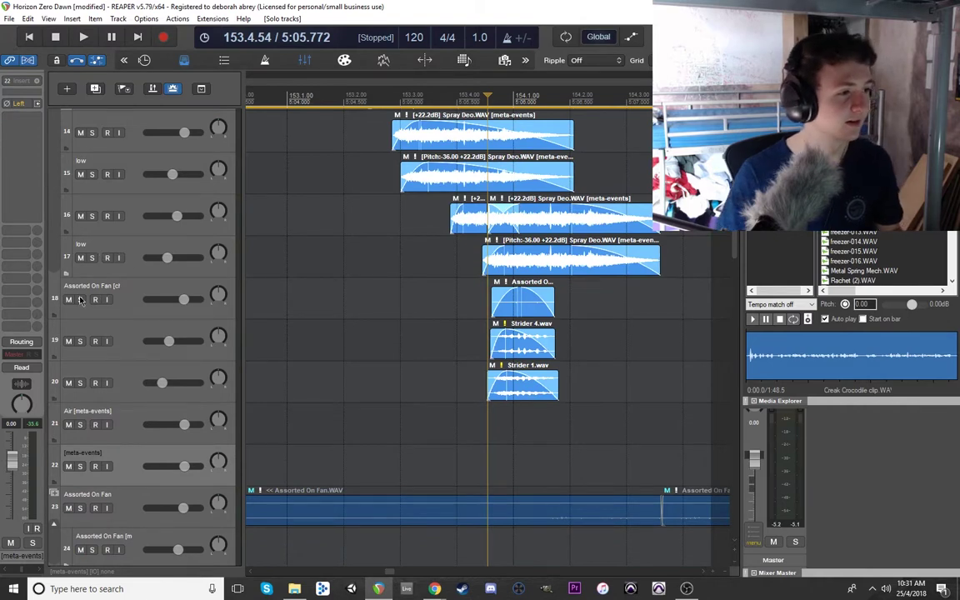
drag(80, 299, 80, 382)
key(space)
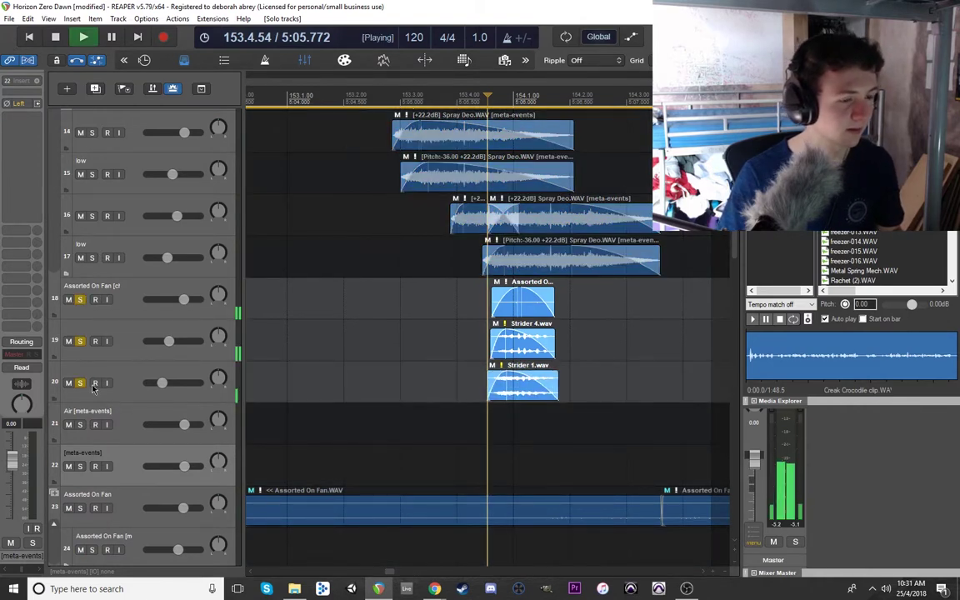
key(space)
click(473, 444)
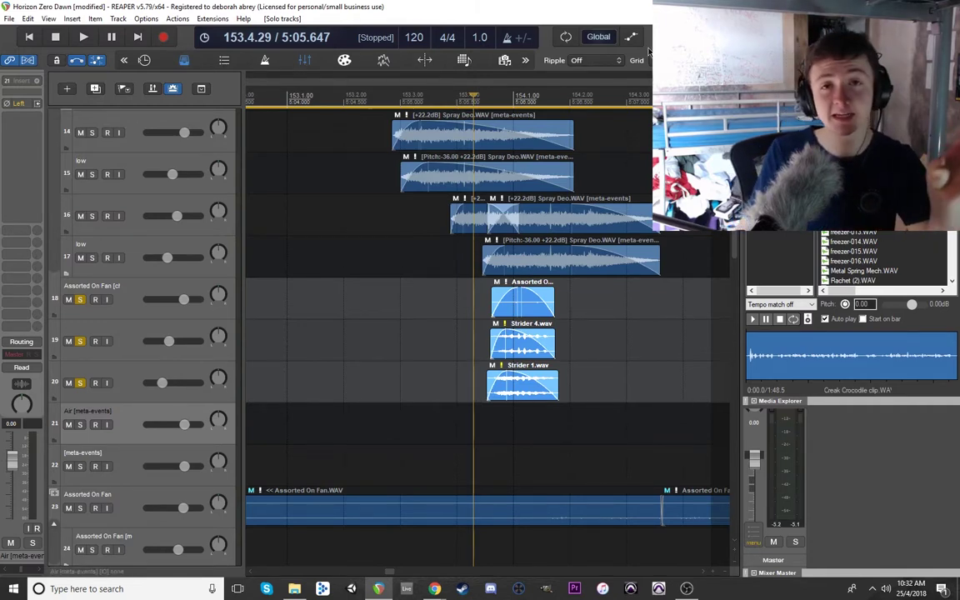
scroll(175, 203, up, 5)
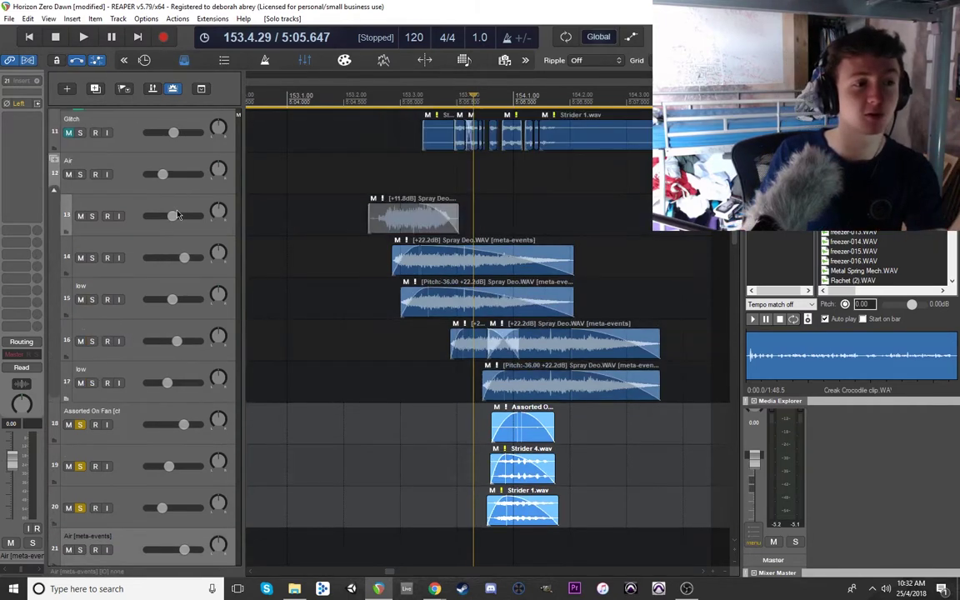
scroll(178, 199, up, 2)
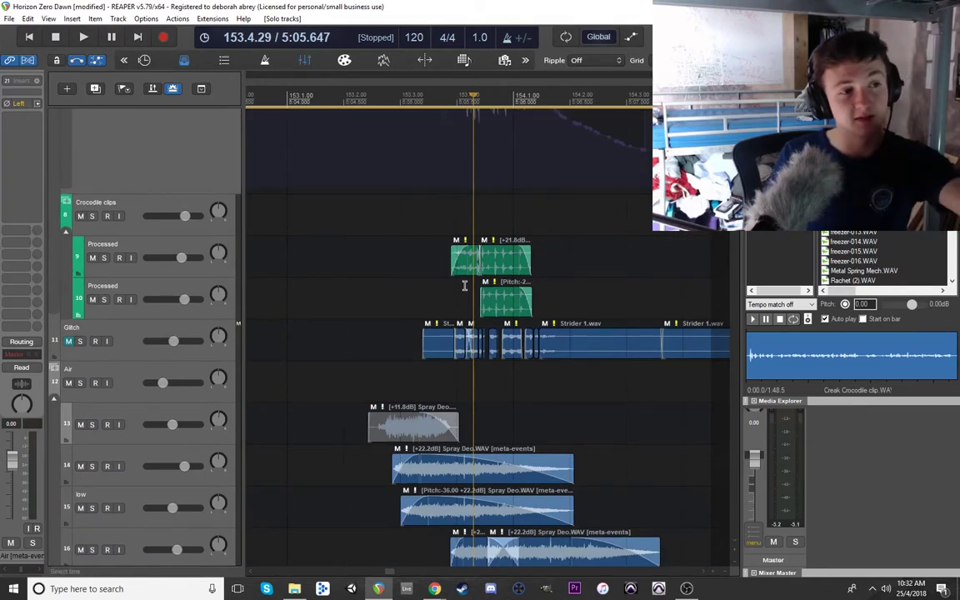
scroll(152, 242, up, 3)
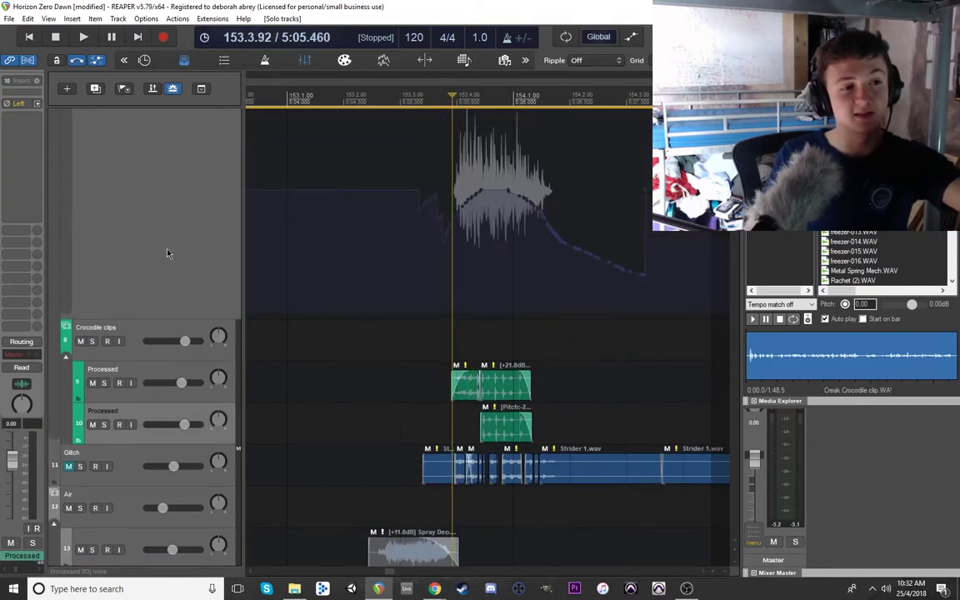
scroll(163, 236, up, 1)
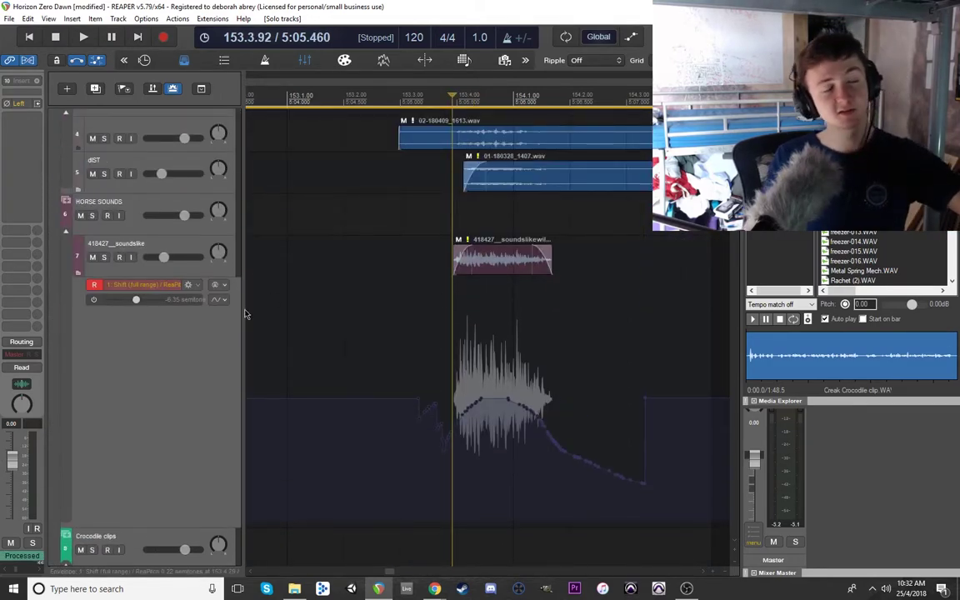
scroll(104, 309, up, 1)
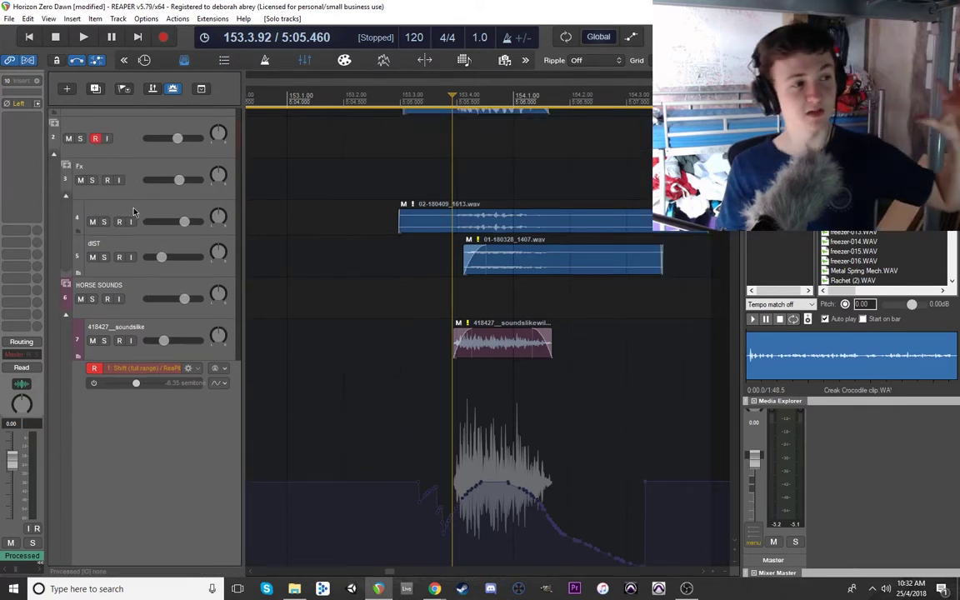
click(120, 172)
click(130, 151)
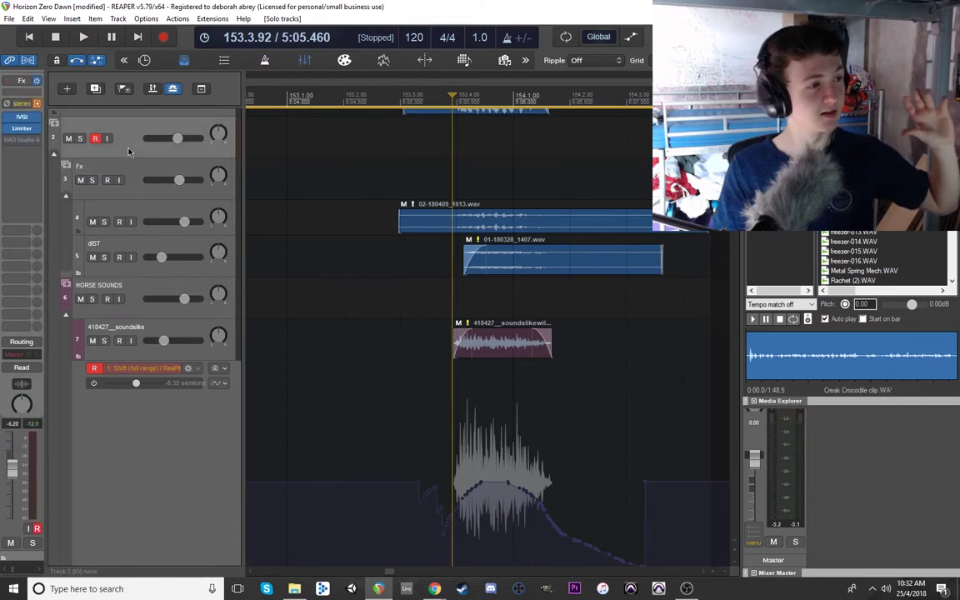
click(29, 140)
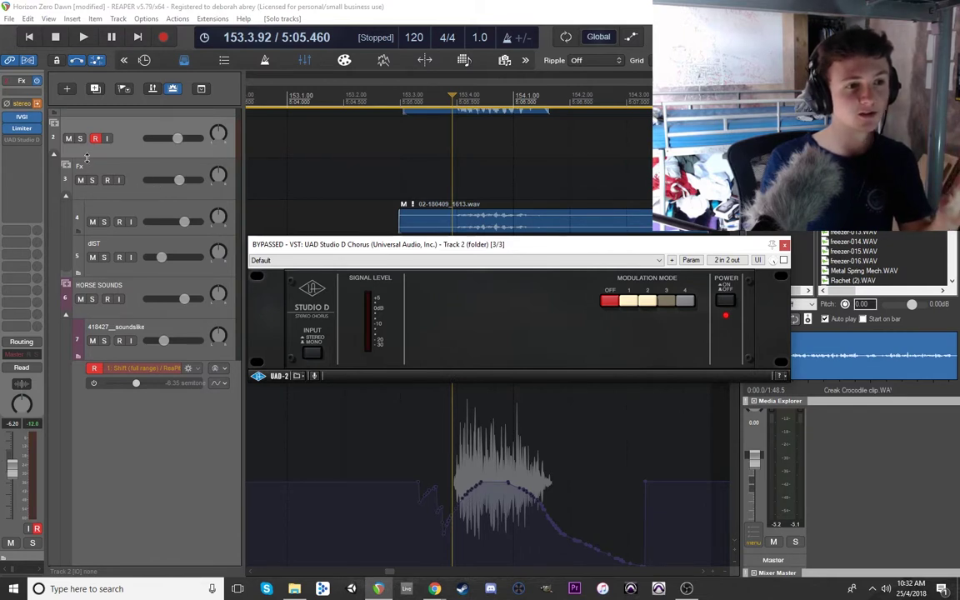
click(131, 200)
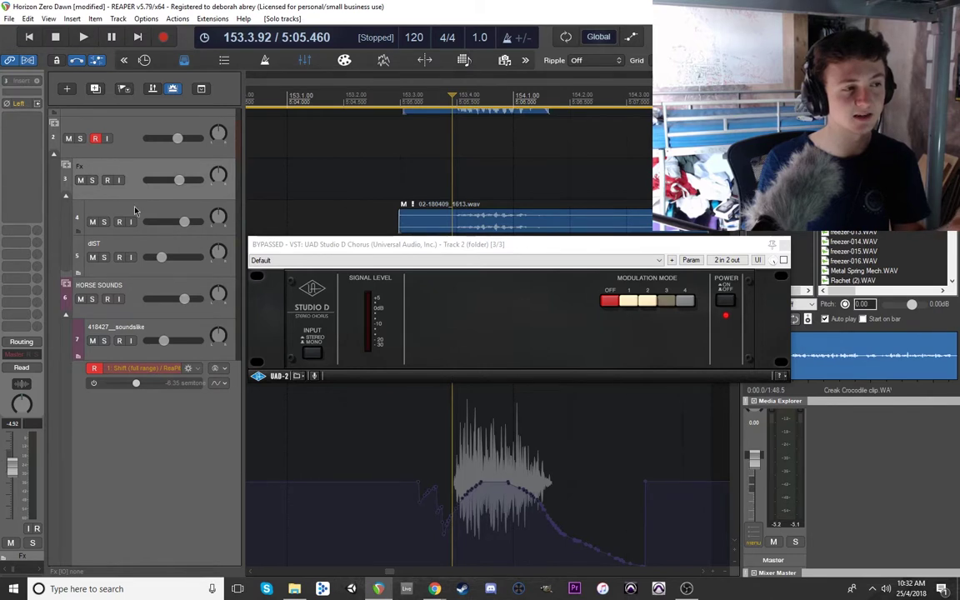
click(132, 203)
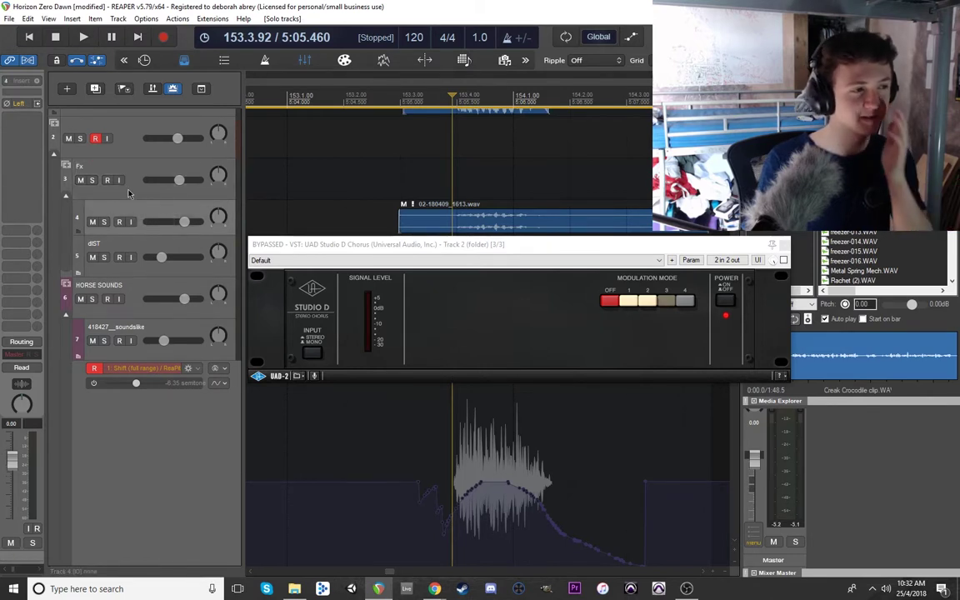
click(120, 146)
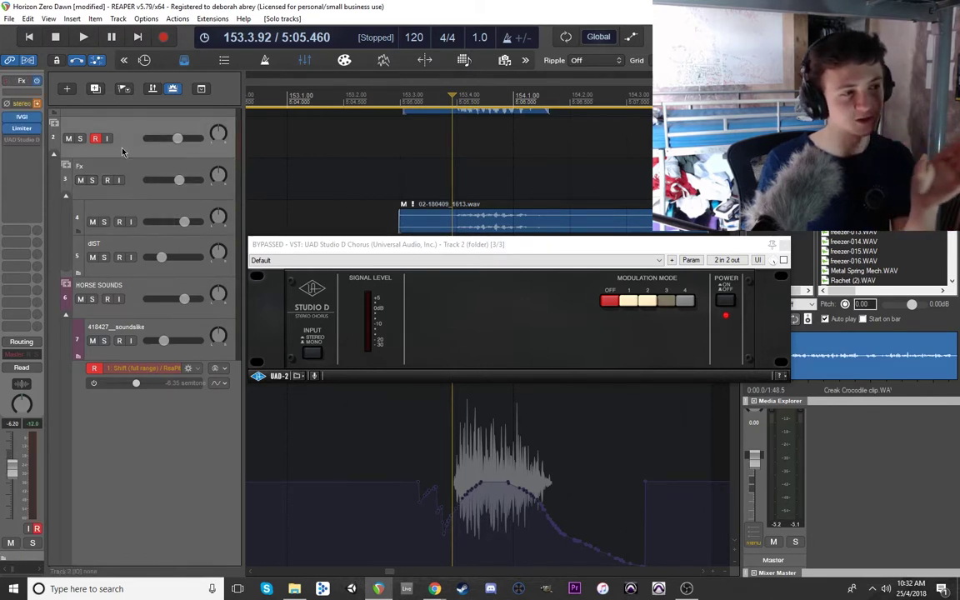
scroll(122, 152, up, 2)
click(117, 163)
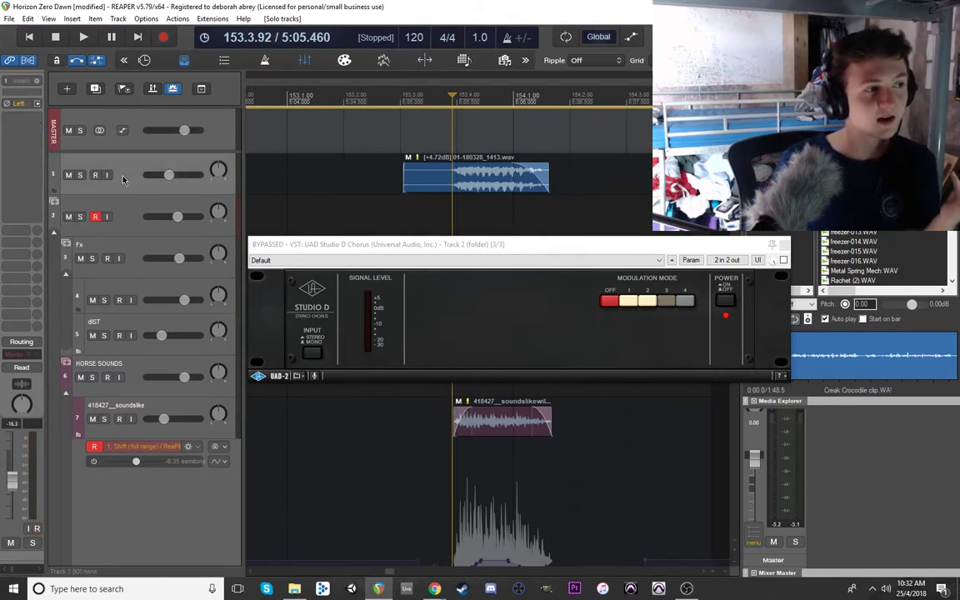
key(Escape)
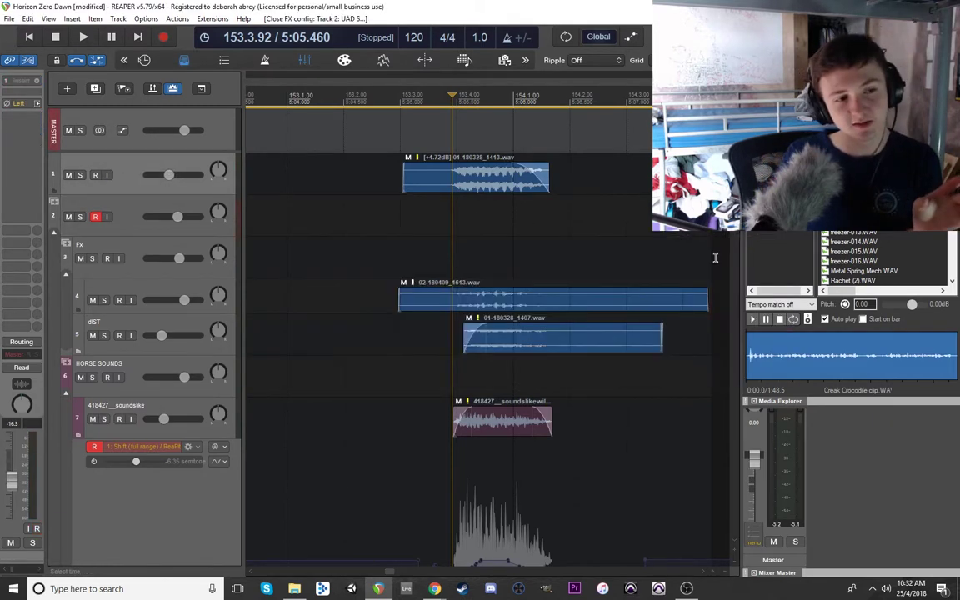
scroll(110, 204, down, 10)
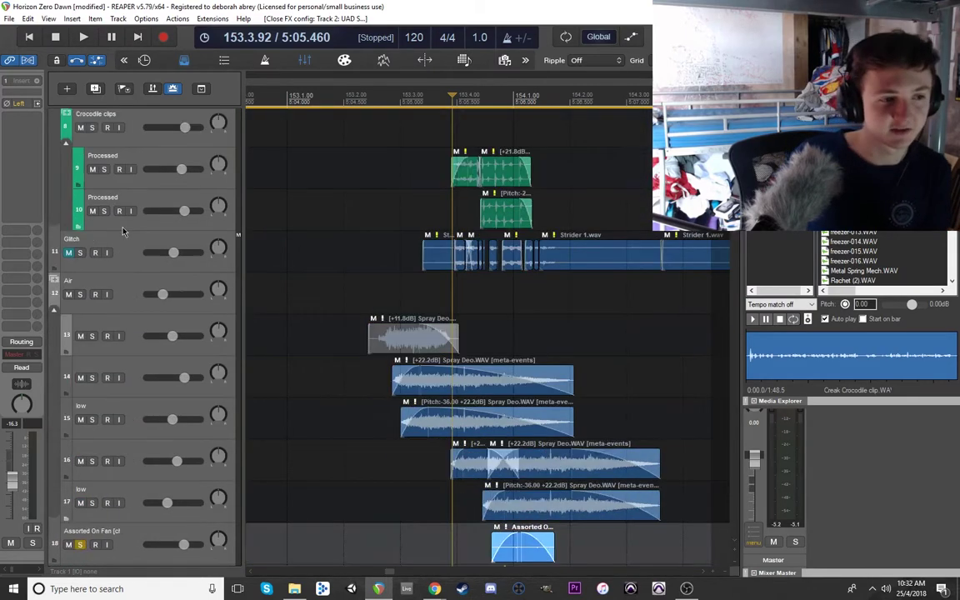
scroll(145, 348, down, 5)
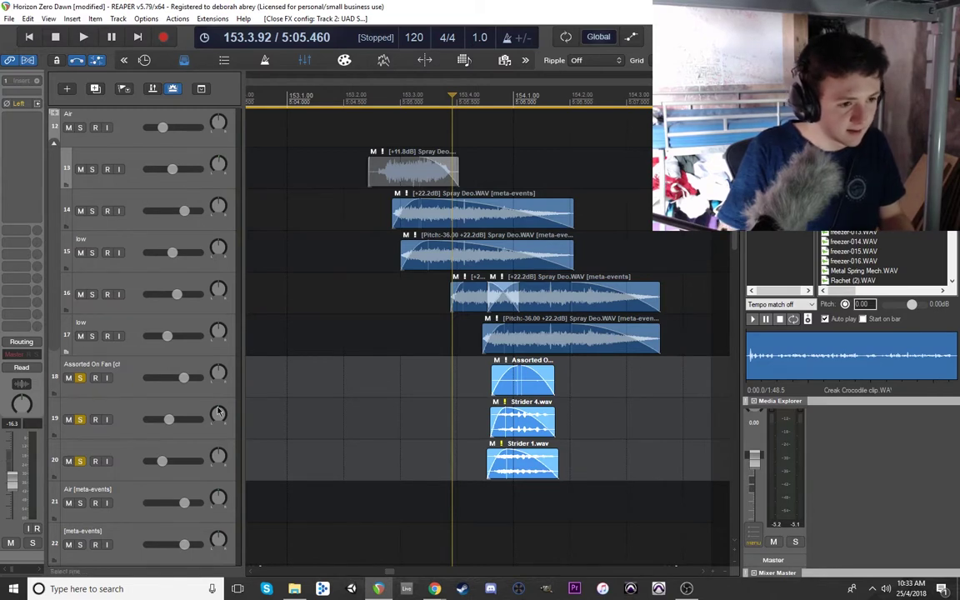
Leave only Assorted On Fan soloed and play that layer alone.
ctrl+alt+click(78, 379)
key(space)
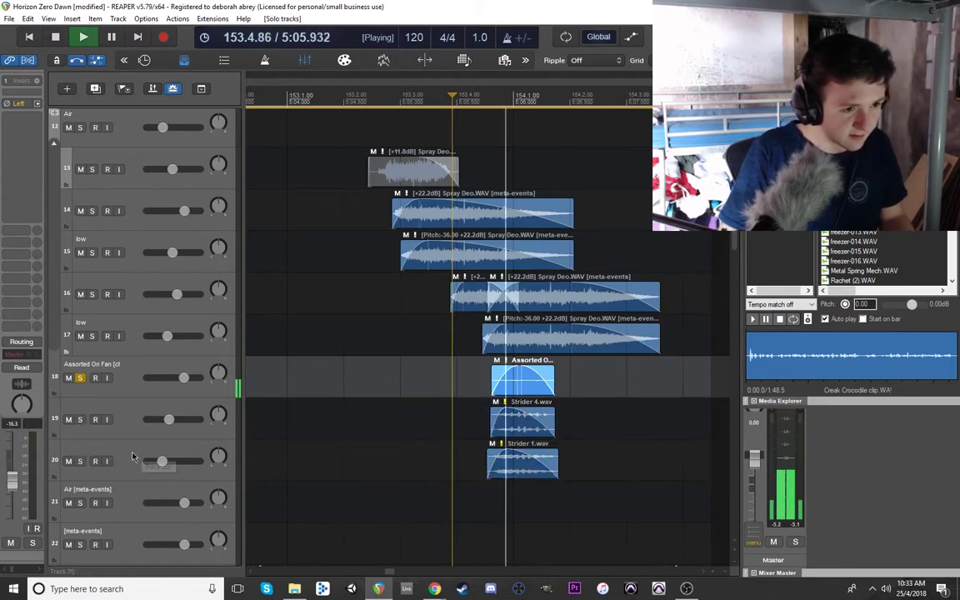
key(space)
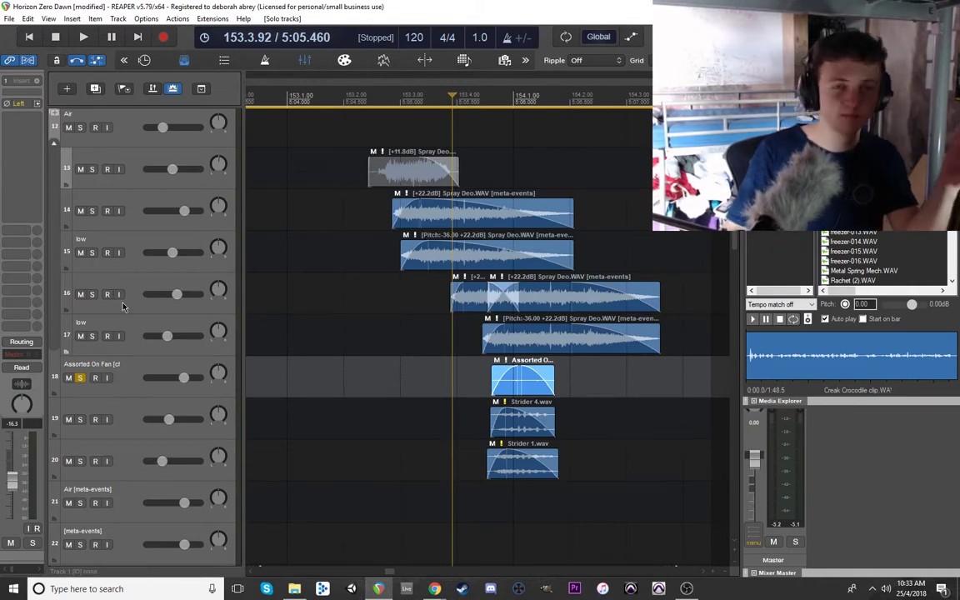
click(482, 521)
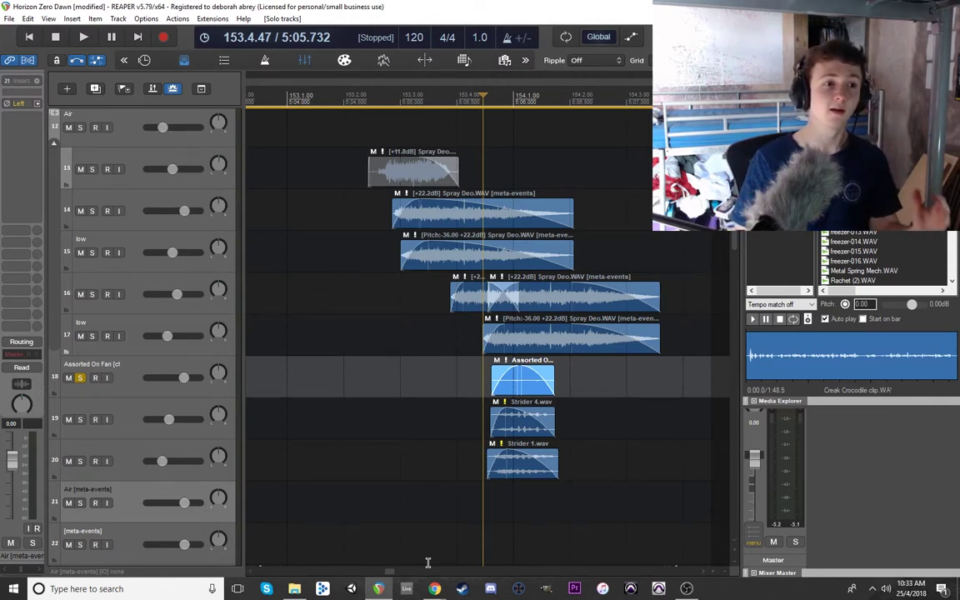
Unsolo Assorted On Fan and play the full layered mix from just before the layers.
click(80, 377)
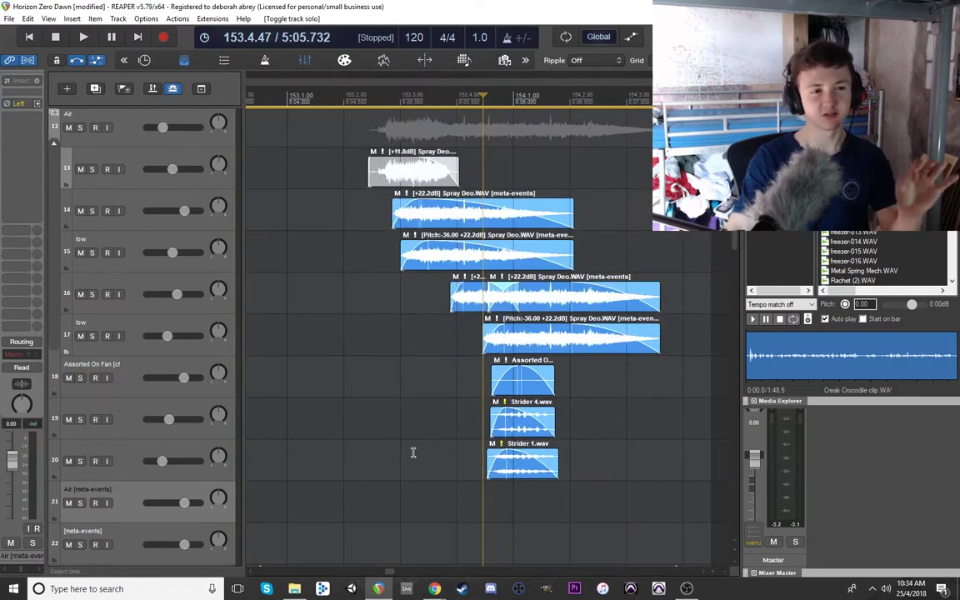
click(475, 441)
click(444, 441)
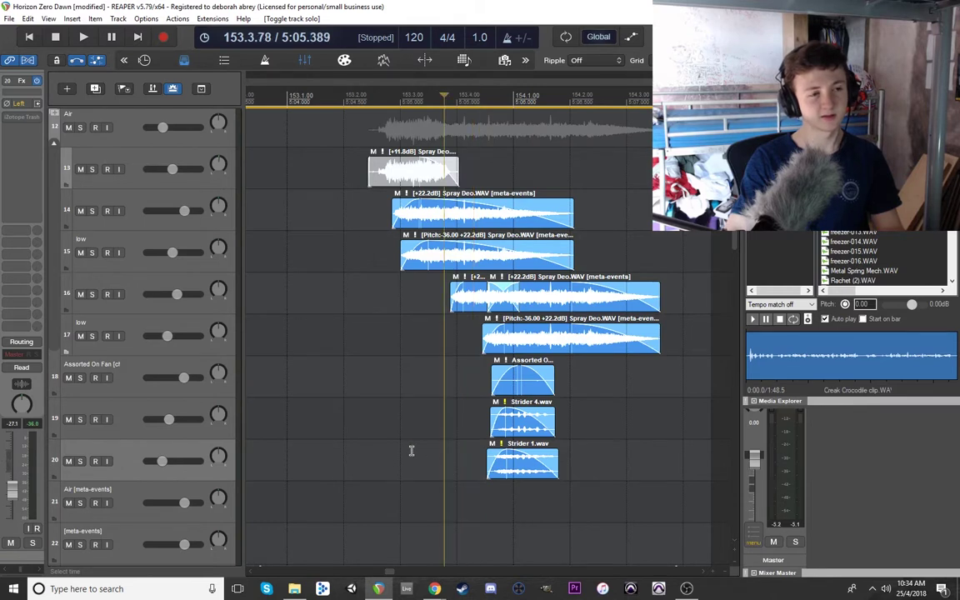
click(369, 416)
key(space)
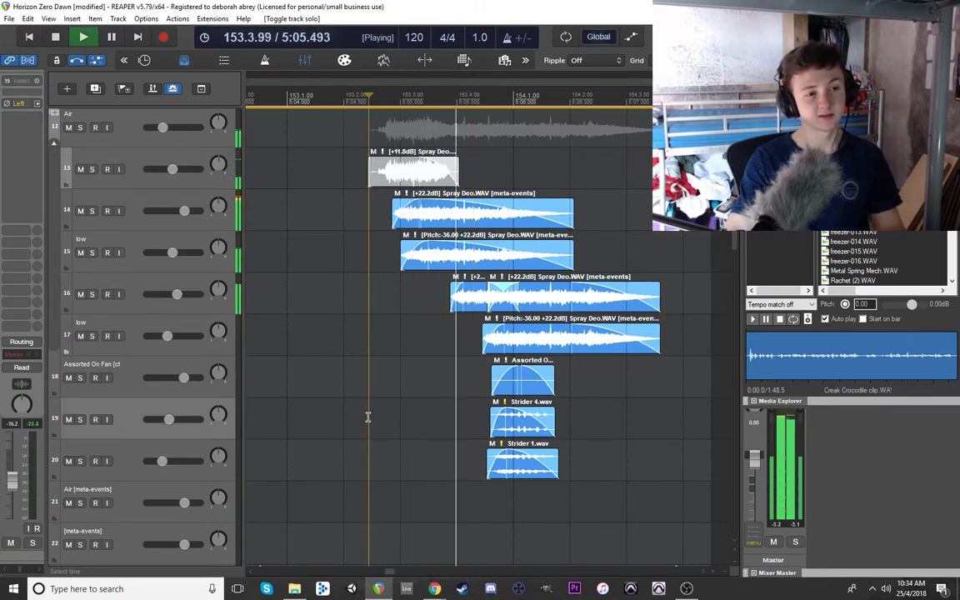
key(space)
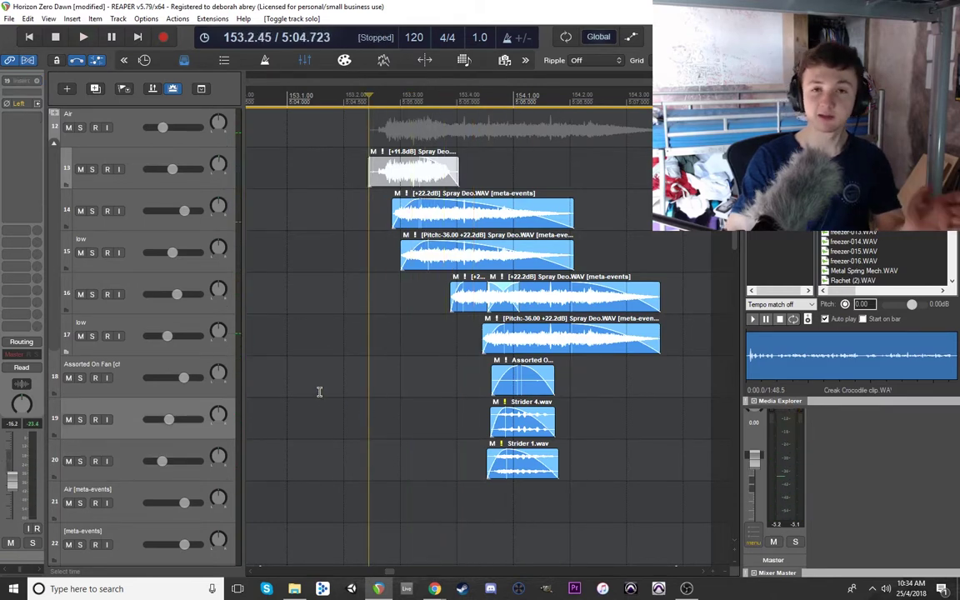
scroll(140, 319, up, 3)
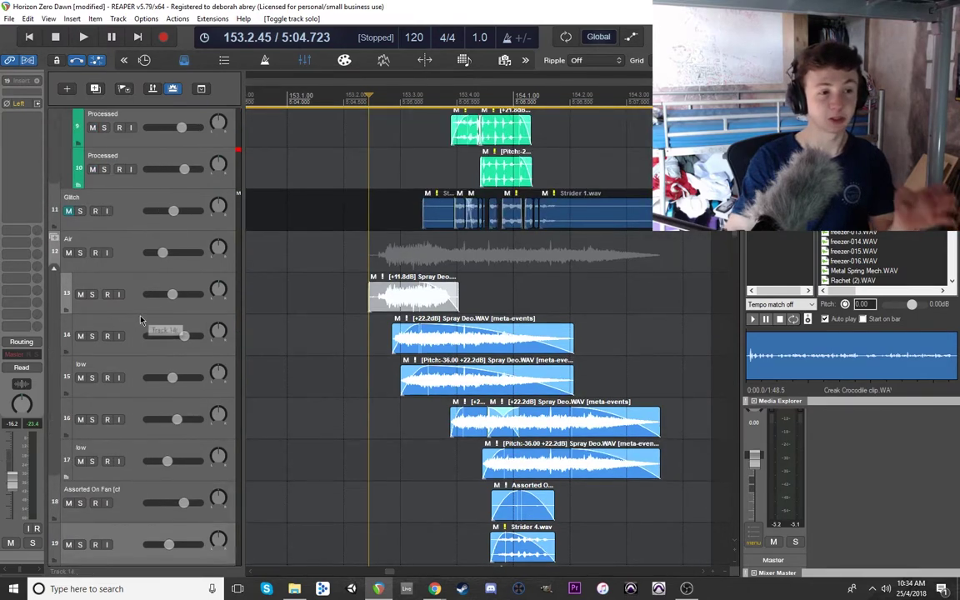
scroll(127, 285, down, 2)
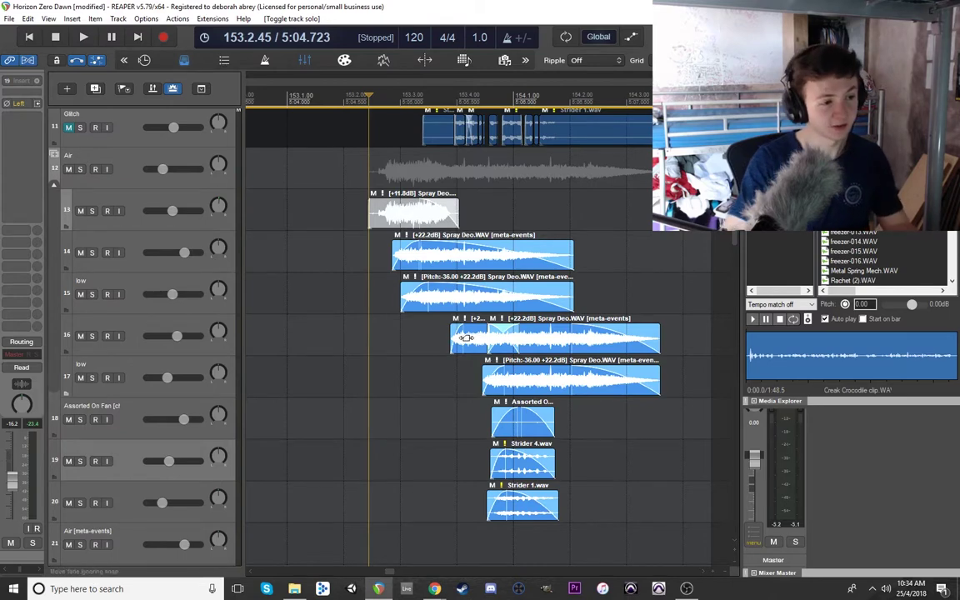
scroll(537, 476, up, 2)
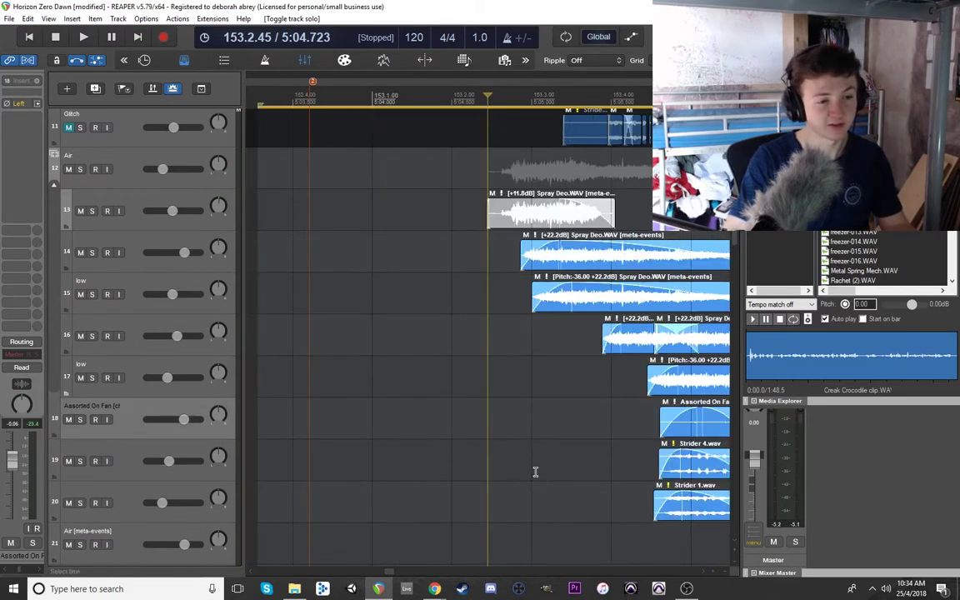
scroll(625, 525, up, 2)
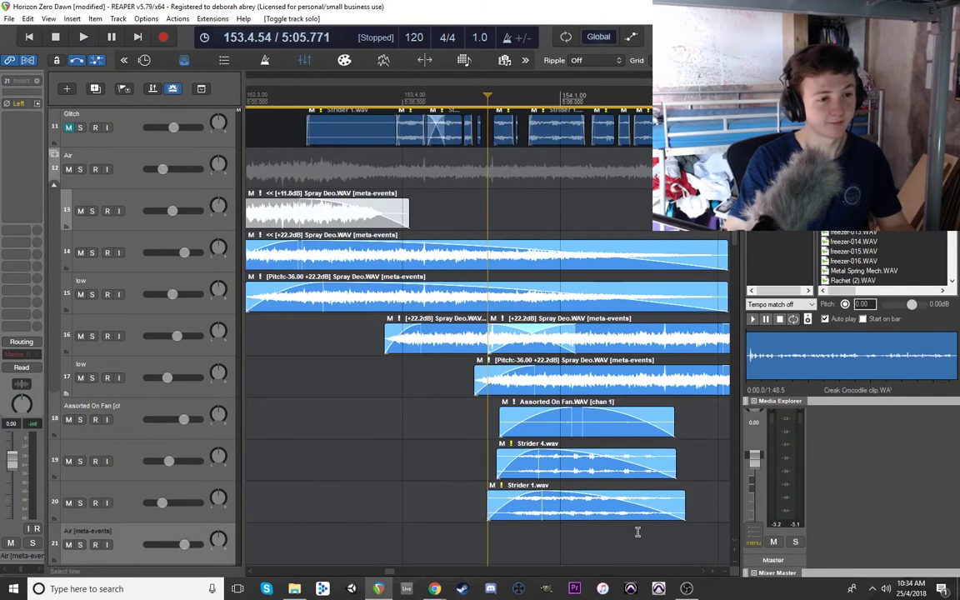
click(80, 419)
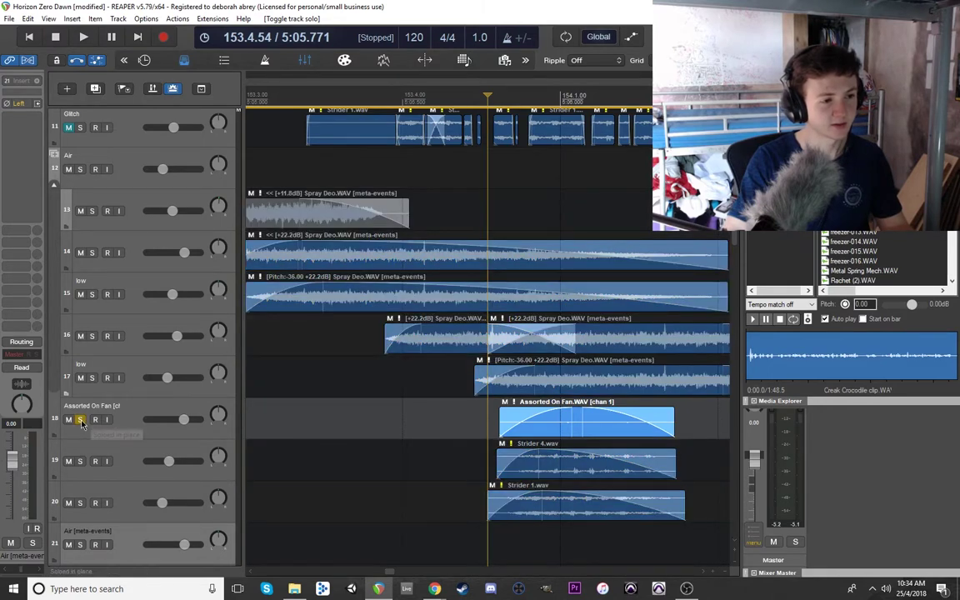
key(space)
key(space)
key(space)
key(space)
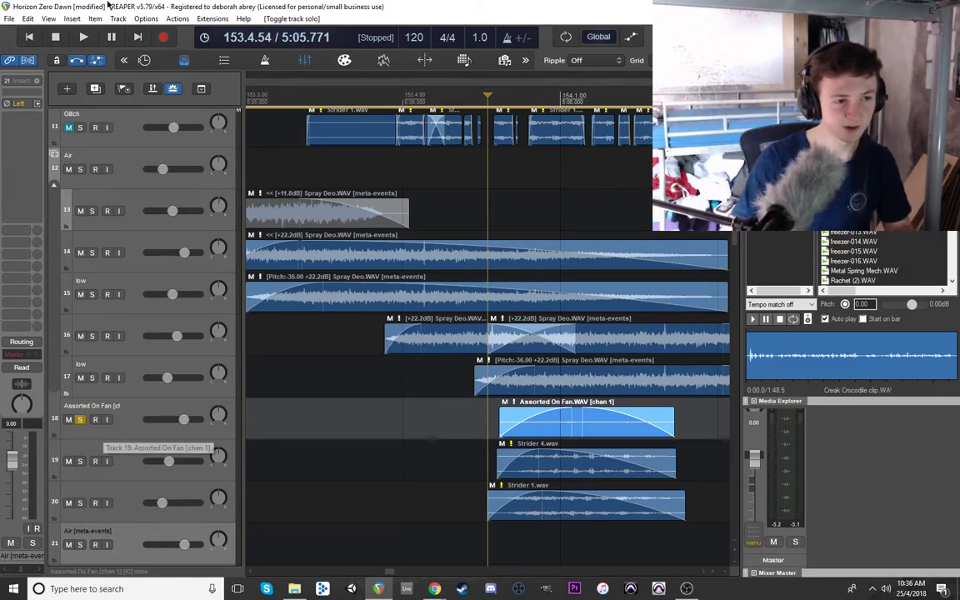
key(space)
key(space)
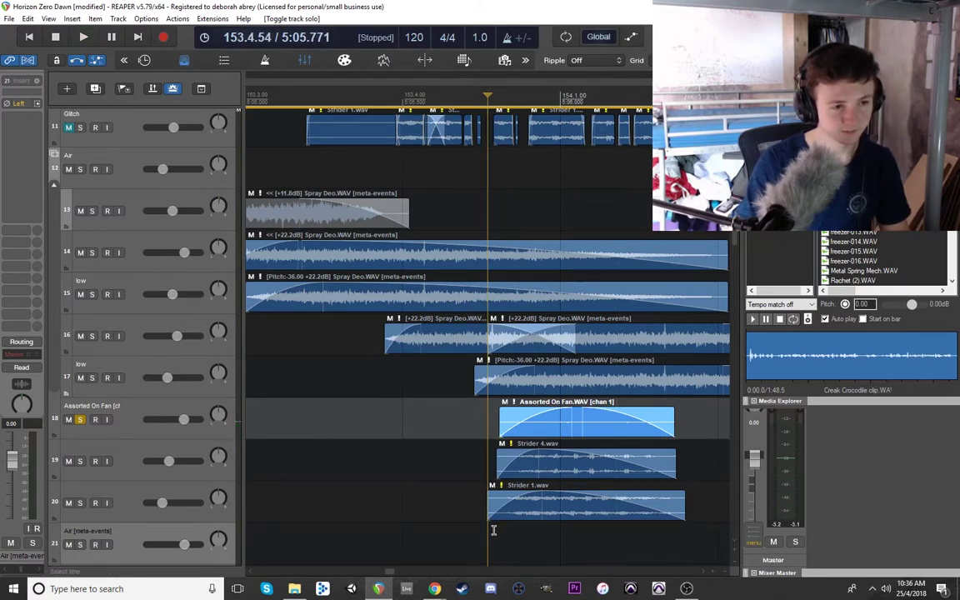
scroll(493, 530, down, 3)
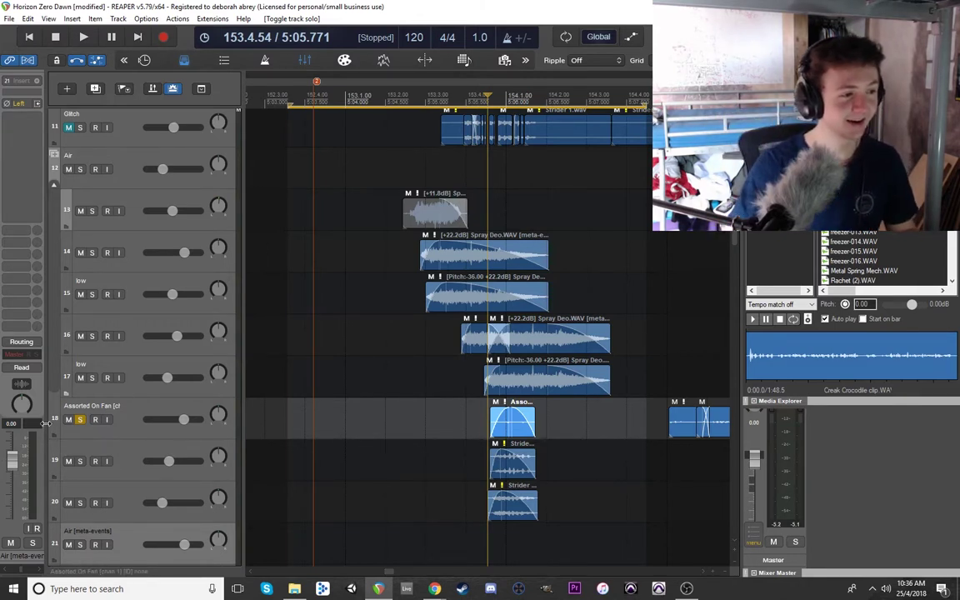
Unsolo Assorted On Fan and play all layers together from an earlier point.
click(78, 420)
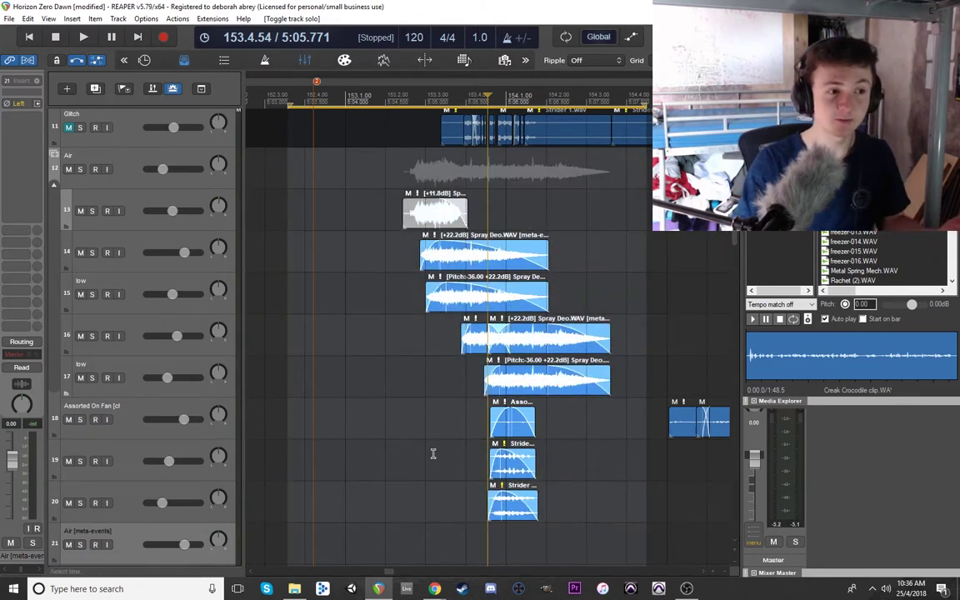
key(space)
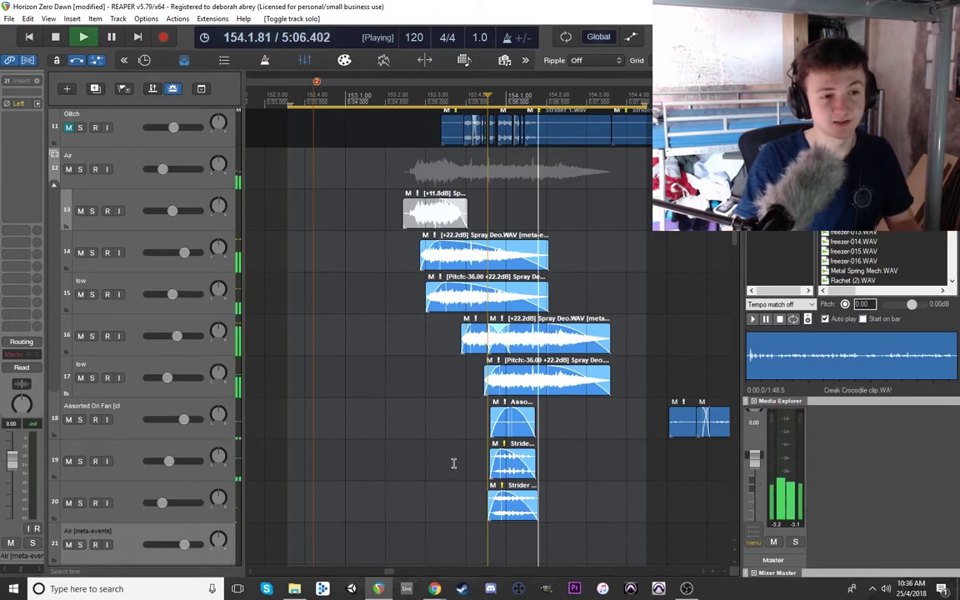
click(432, 393)
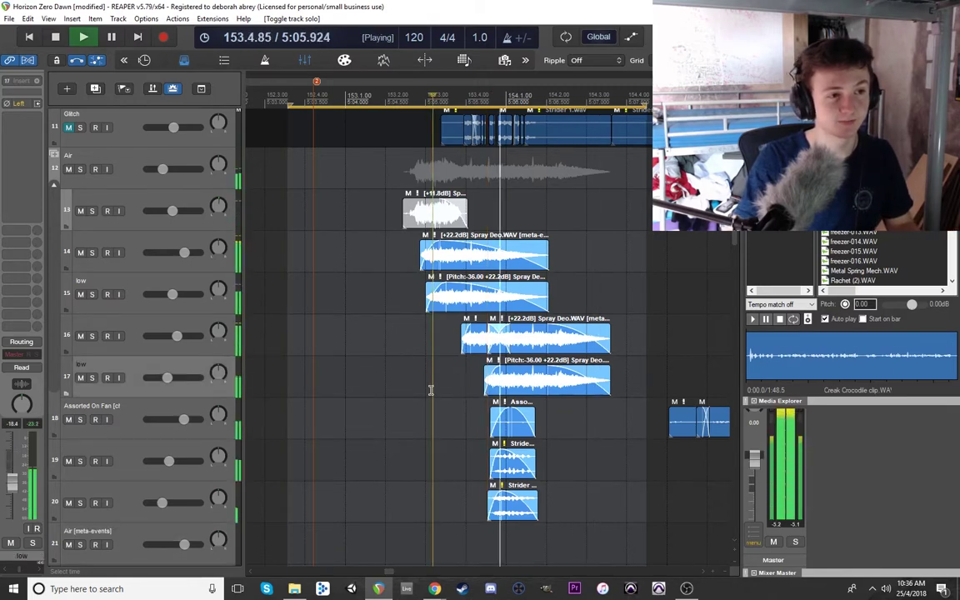
key(space)
Audition the lower spray and Strider layers, then scroll back up to the Master track.
scroll(166, 310, up, 10)
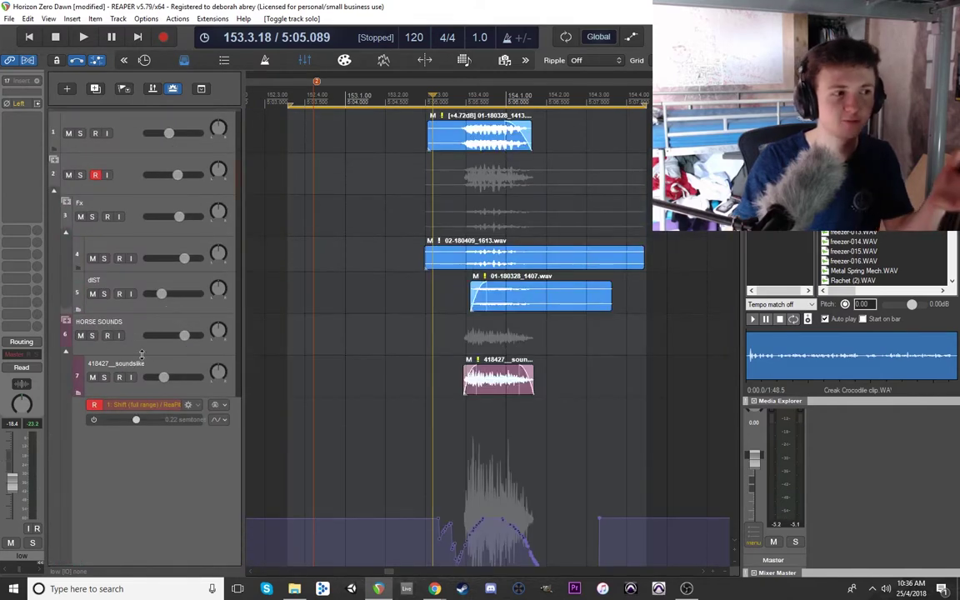
scroll(141, 354, down, 10)
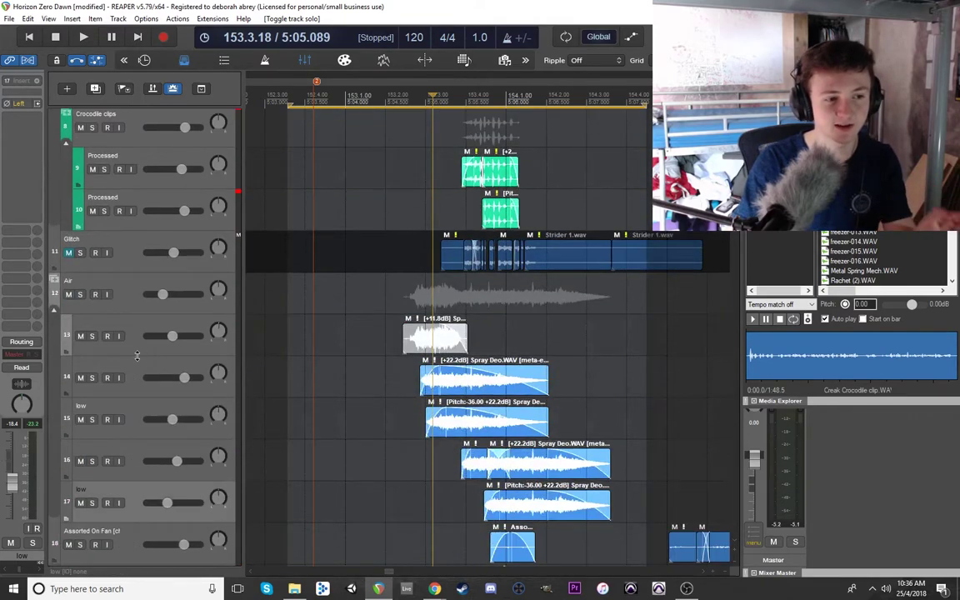
scroll(141, 364, down, 3)
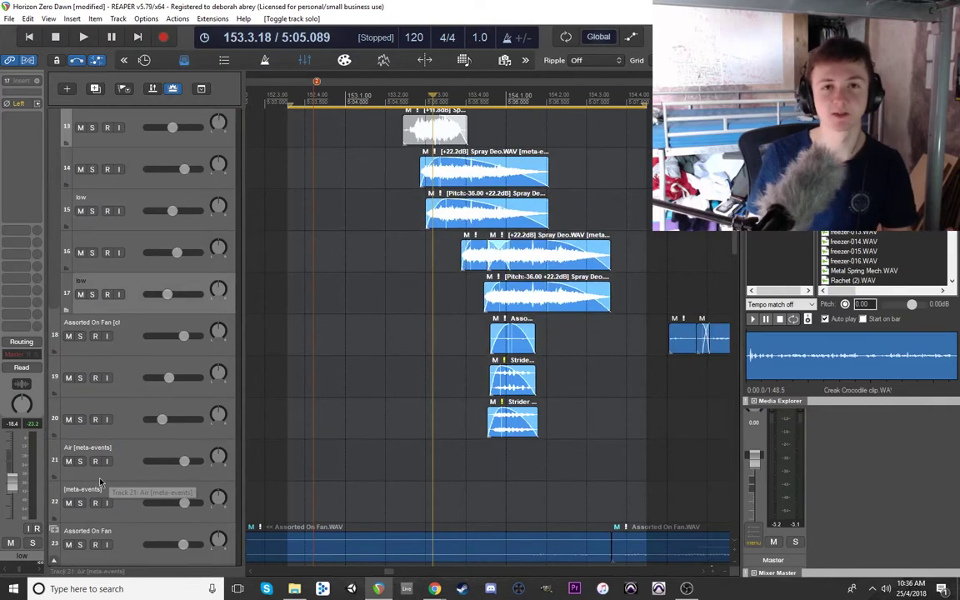
key(space)
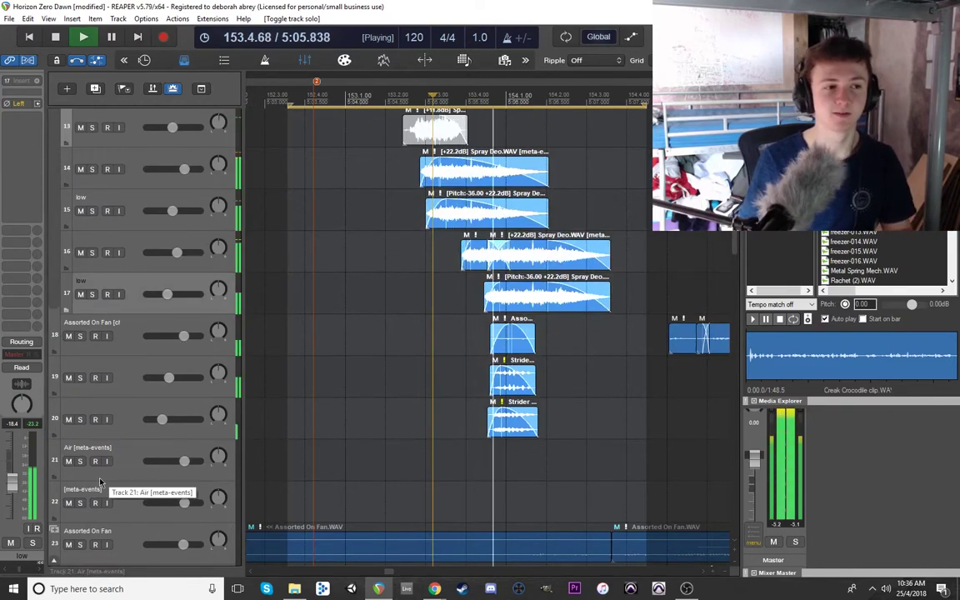
key(space)
scroll(120, 265, up, 5)
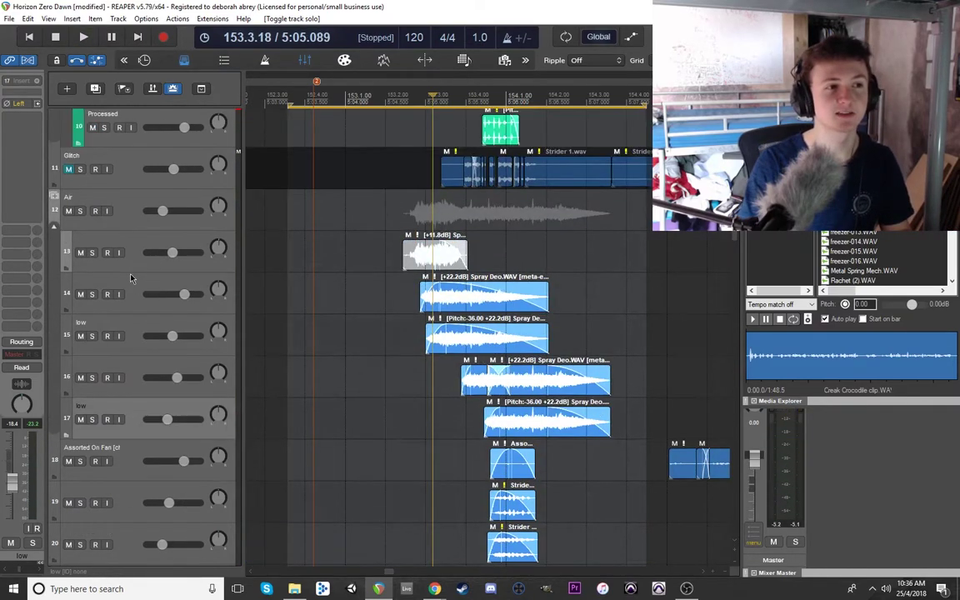
scroll(121, 265, up, 10)
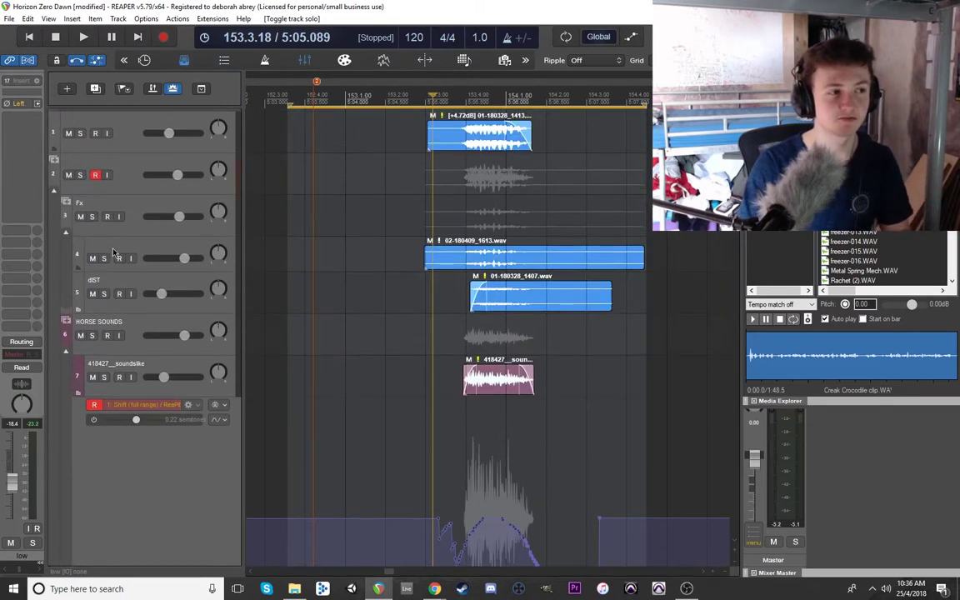
Solo track 1, play its layer alone, then unsolo it.
click(102, 172)
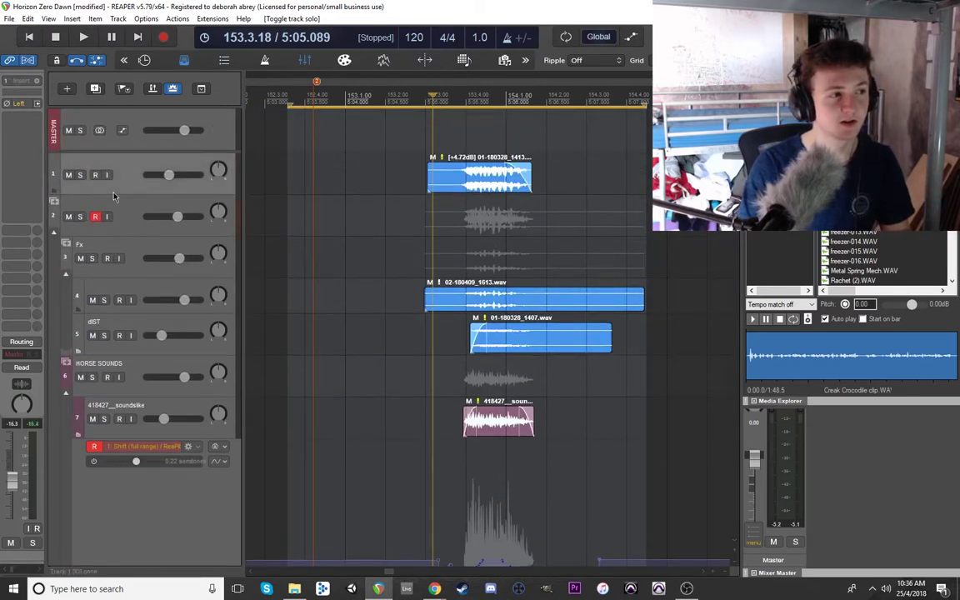
click(81, 175)
key(space)
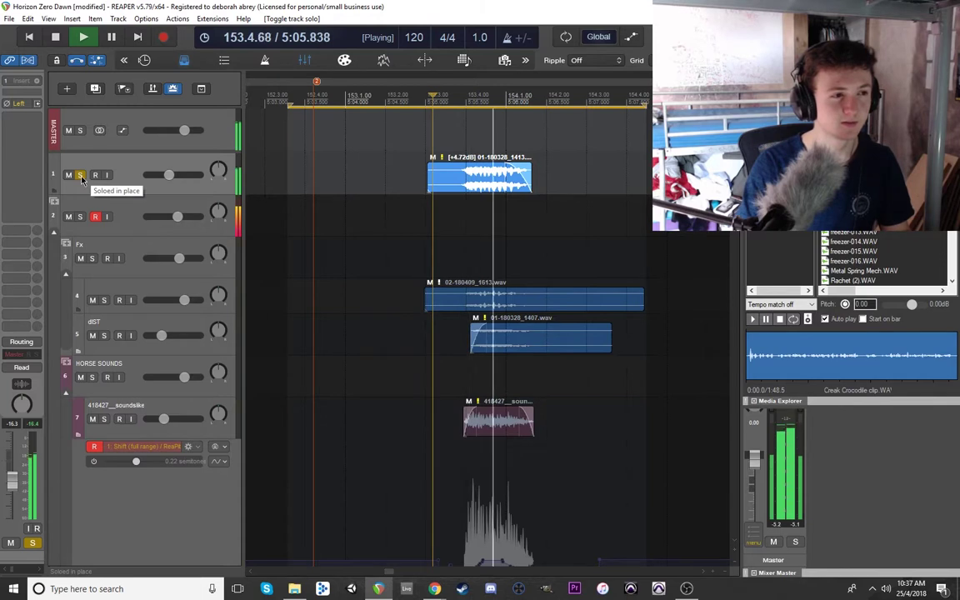
key(space)
click(81, 175)
Set the edit position to 153.3.89.
scroll(160, 380, down, 2)
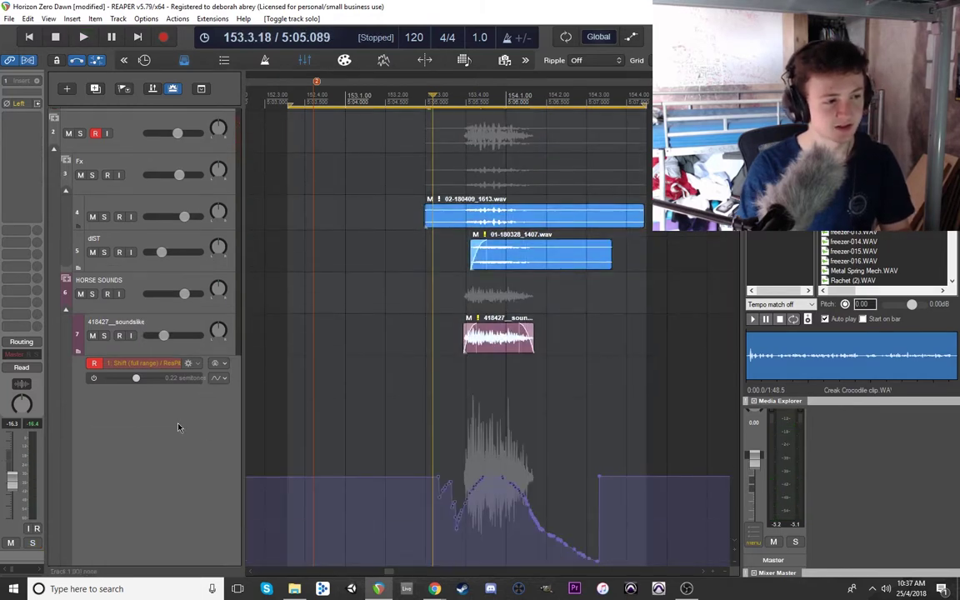
click(462, 345)
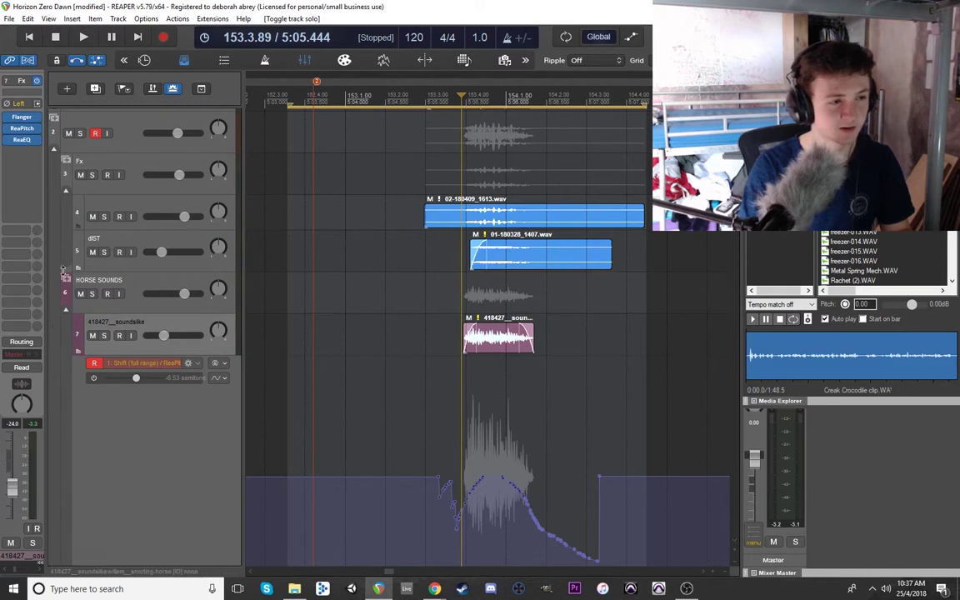
scroll(76, 269, up, 2)
Solo Fx tracks 4 and 5 together and play both layers from 153.3.89.
click(121, 183)
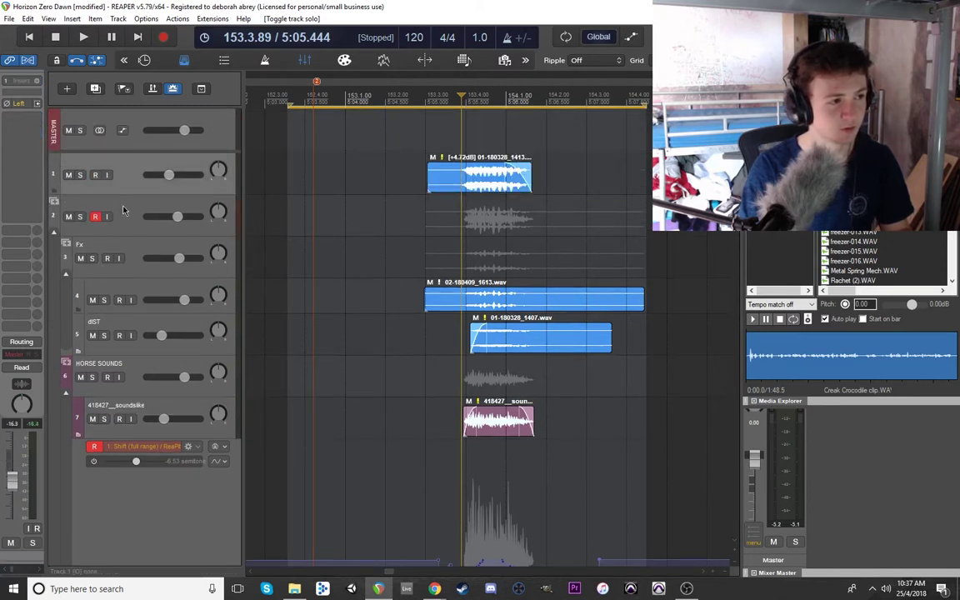
click(130, 219)
click(104, 300)
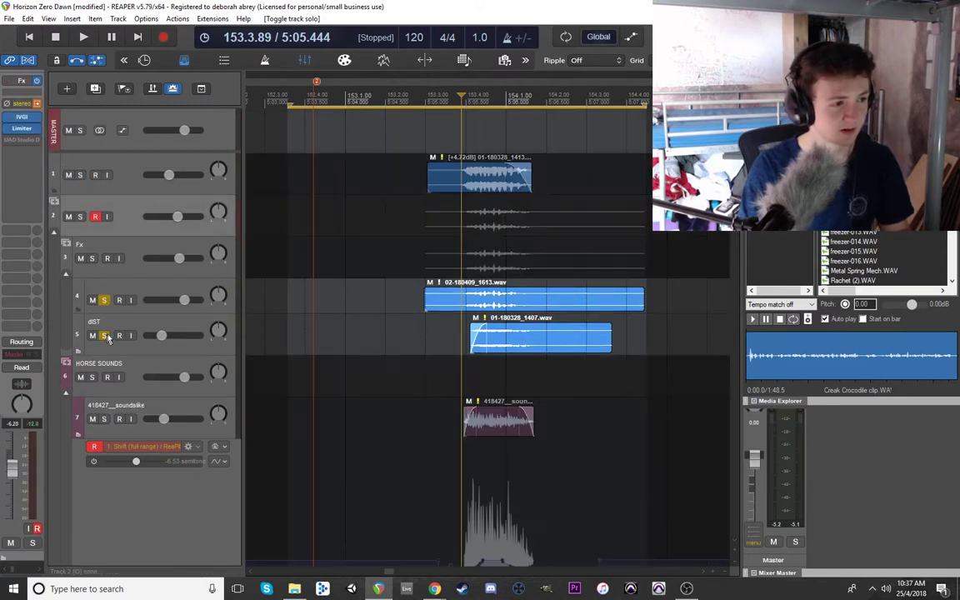
key(space)
key(space)
key(space)
key(space)
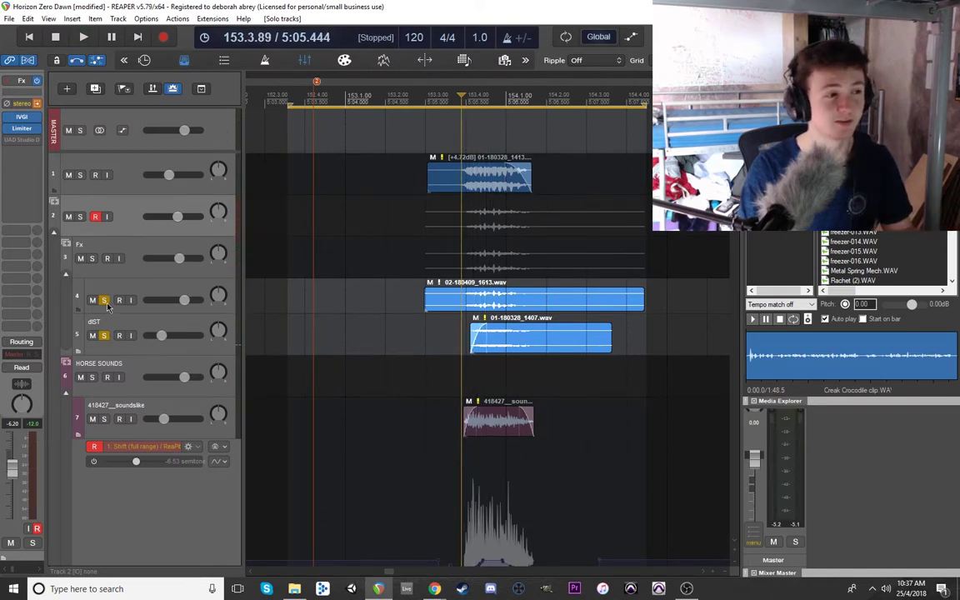
key(space)
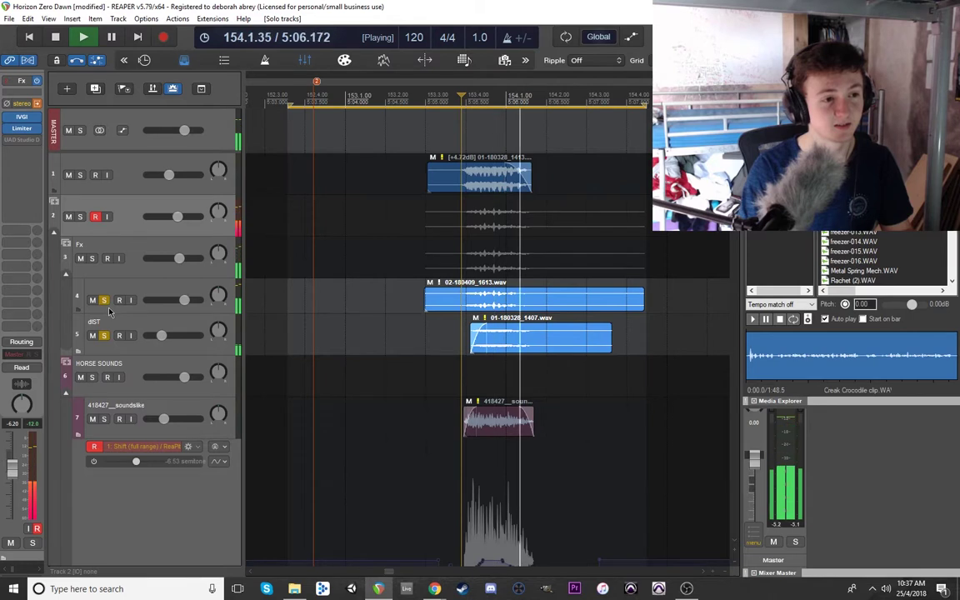
Audition track 4's layer alone, then both Fx layers together again.
key(space)
alt+click(103, 300)
key(space)
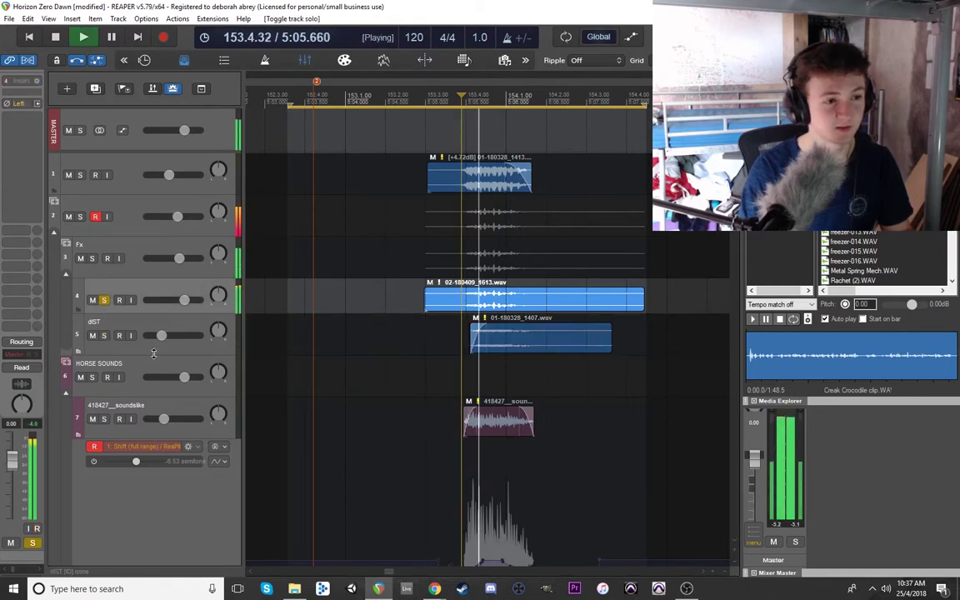
key(space)
click(103, 336)
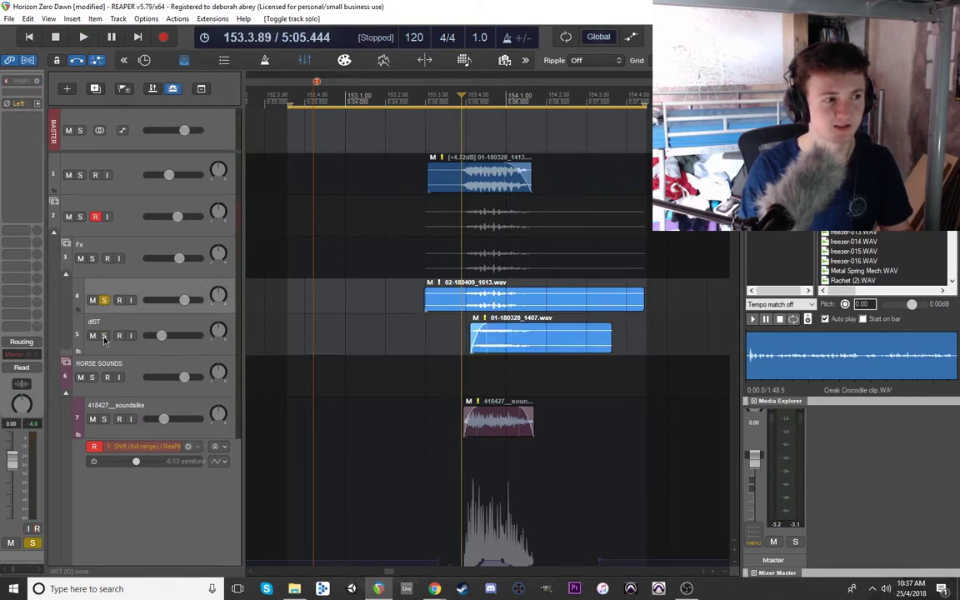
key(space)
key(space)
click(104, 300)
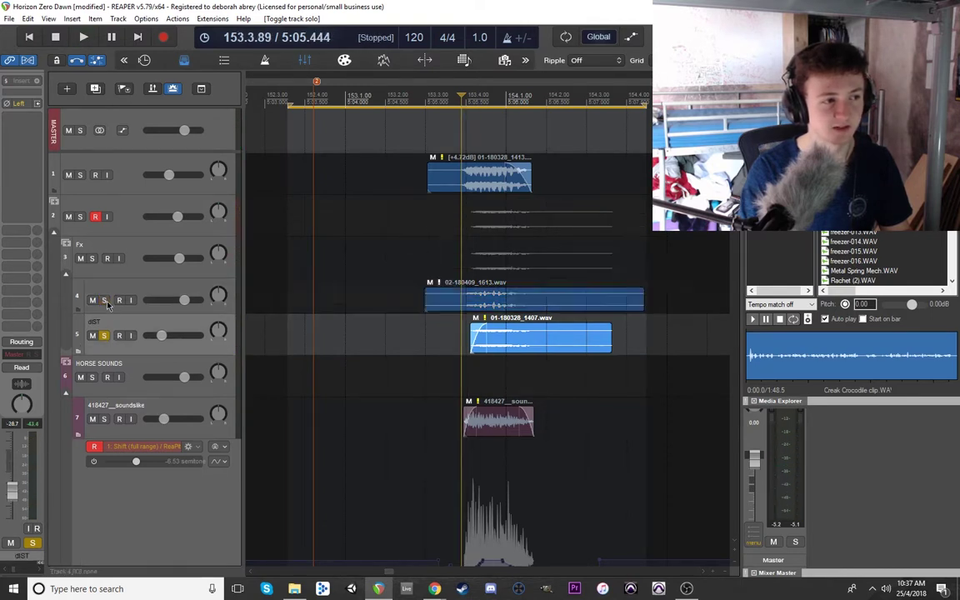
Alternate solos to hear track 4 alone, then play the dIST layer on its own.
key(space)
key(space)
key(space)
key(space)
click(104, 300)
key(space)
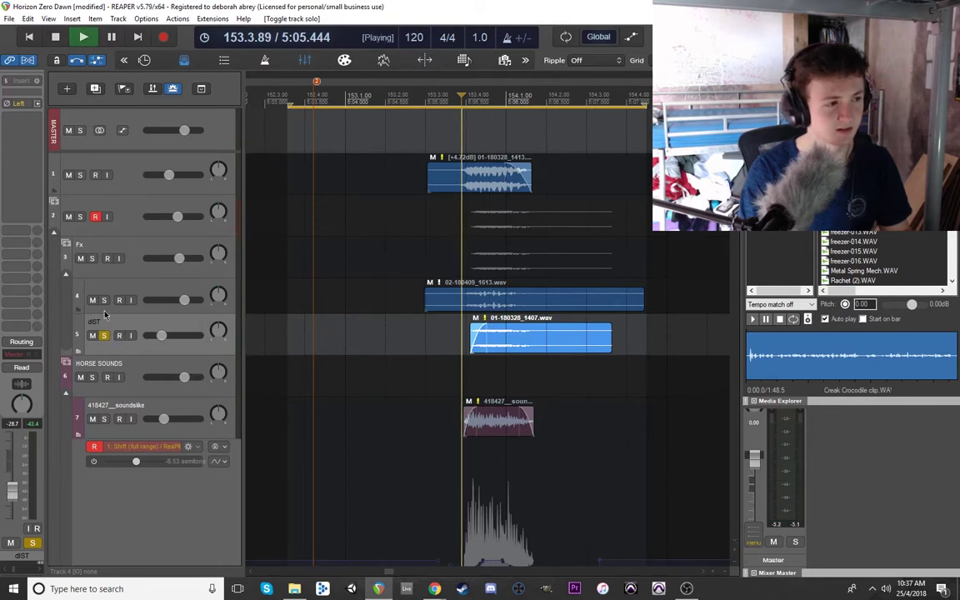
key(space)
key(space)
key(space)
click(104, 336)
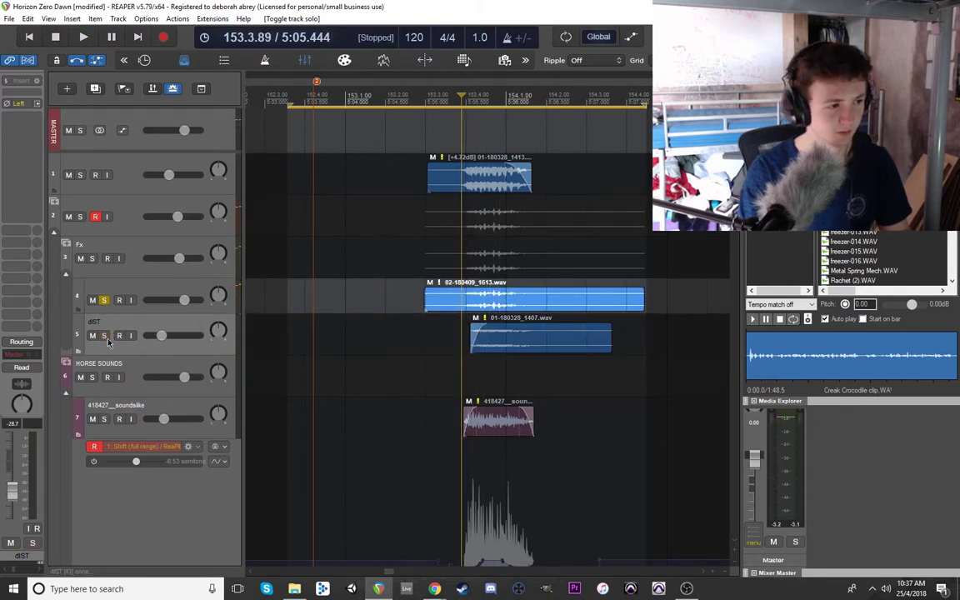
key(space)
key(space)
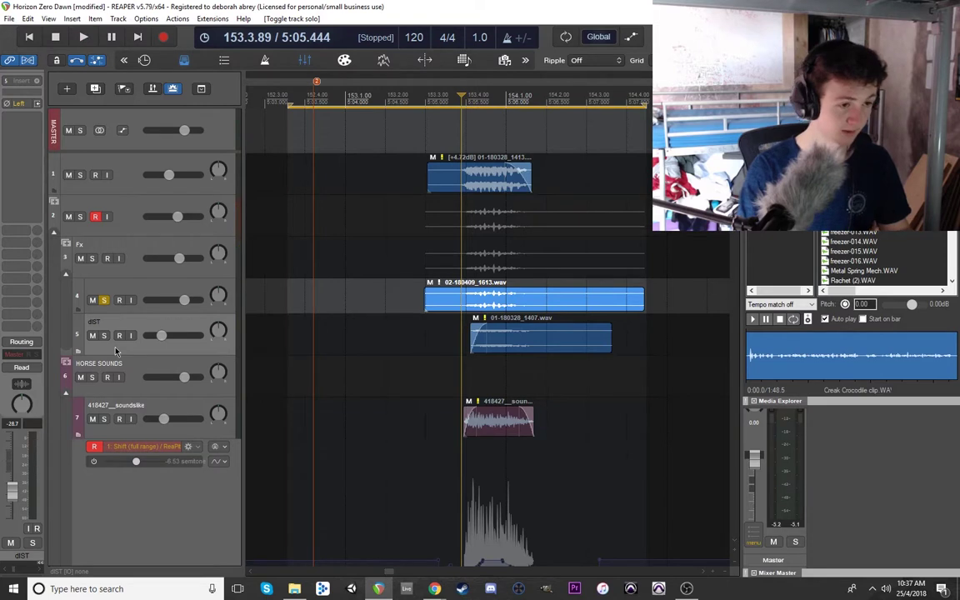
click(105, 335)
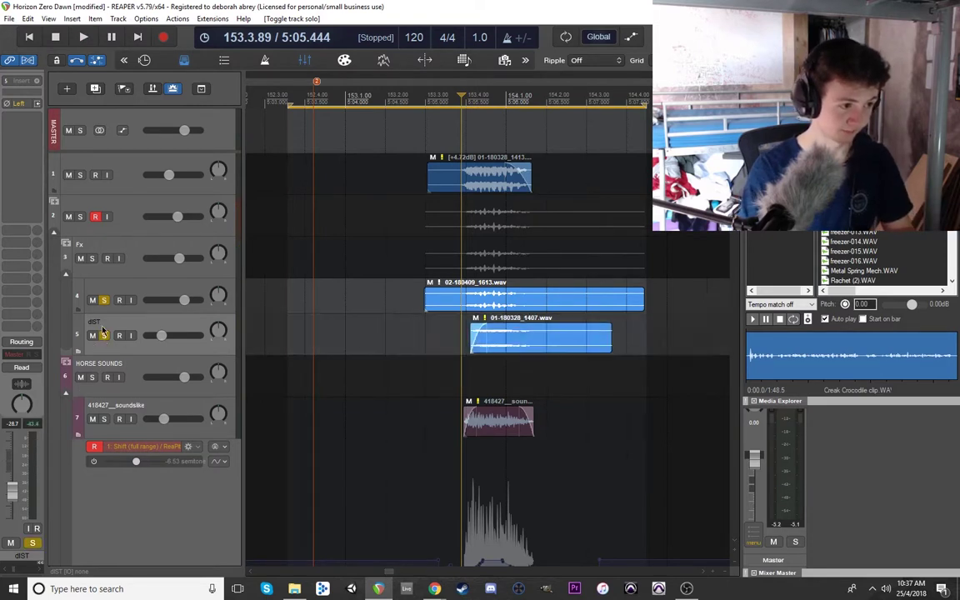
click(104, 300)
key(space)
key(space)
key(space)
key(space)
key(space)
key(space)
Unsolo the dIST track and select folder track 2 to show its IVGI and Limiter effects.
click(104, 335)
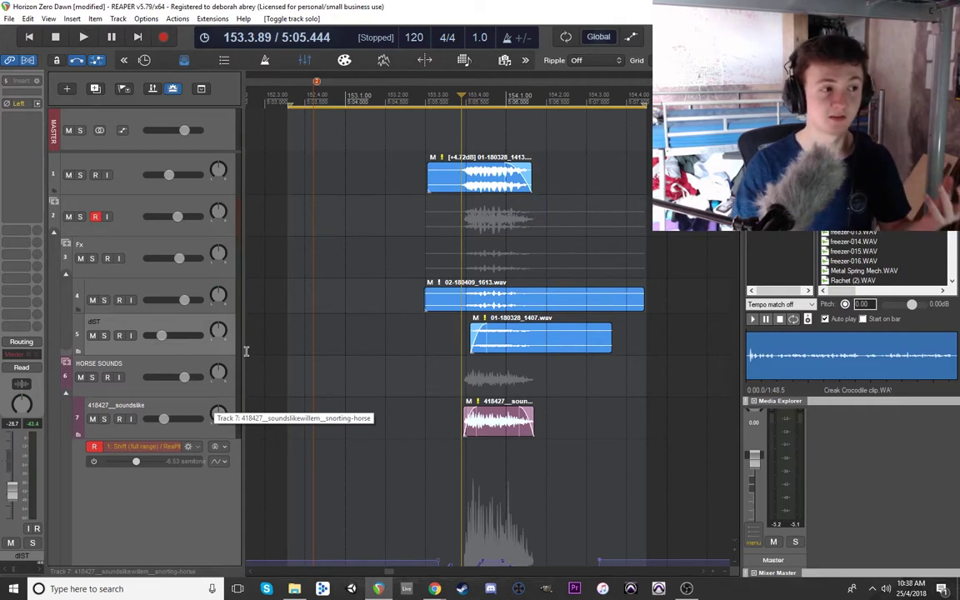
click(124, 216)
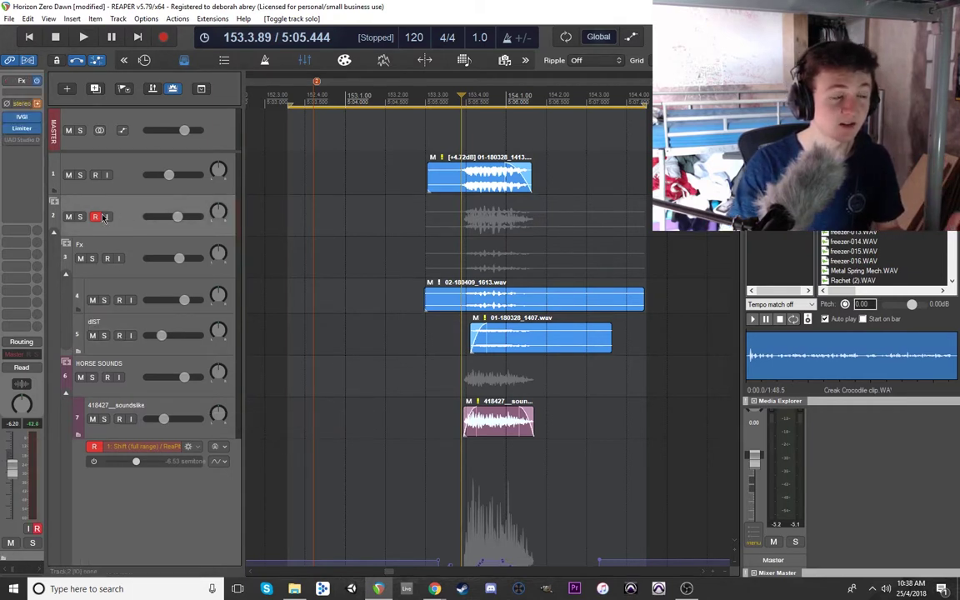
Open track 2's Klanghelm IVGI and kiloHearts Limiter windows, spread them apart, and play.
click(34, 117)
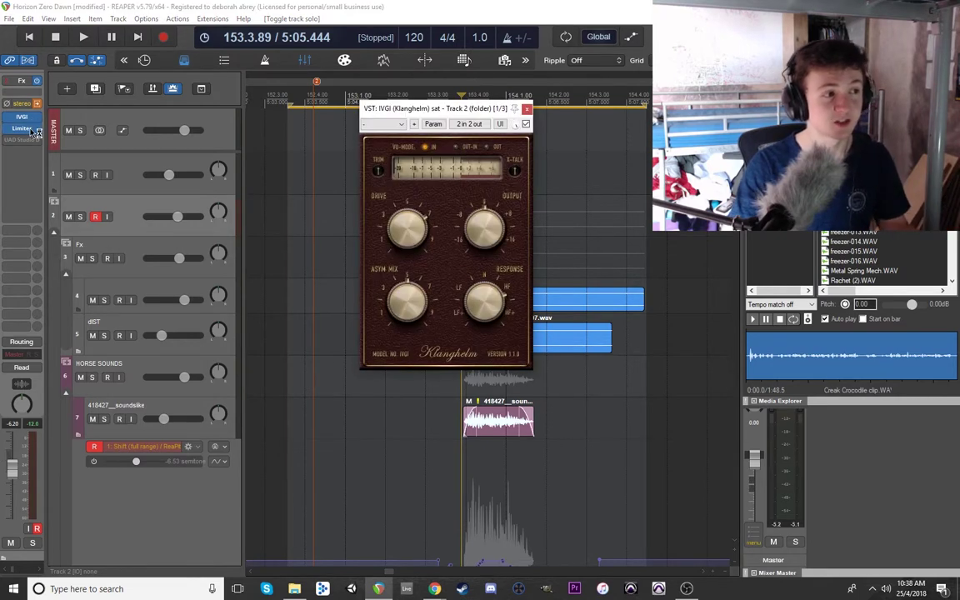
click(33, 129)
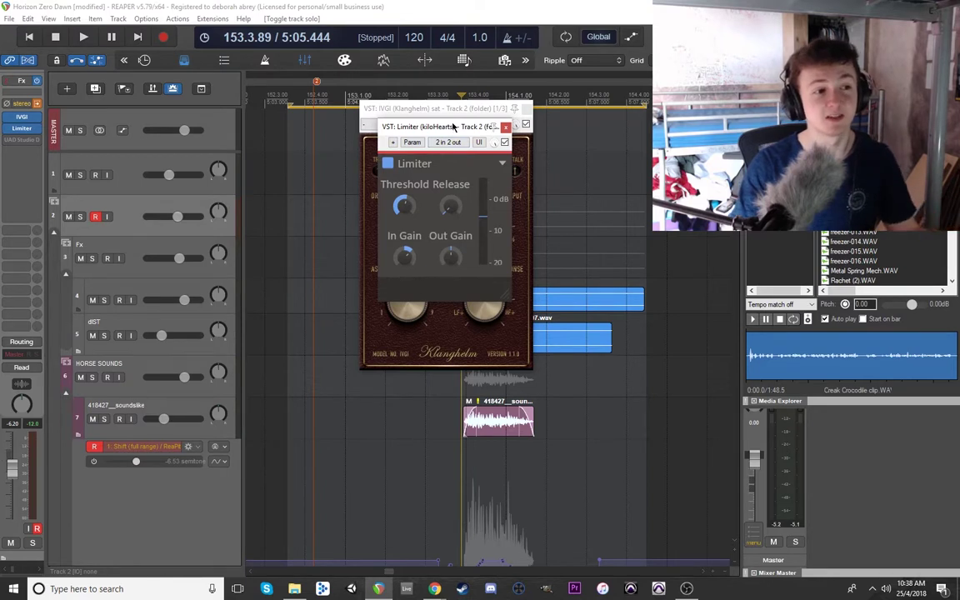
drag(454, 126, 598, 134)
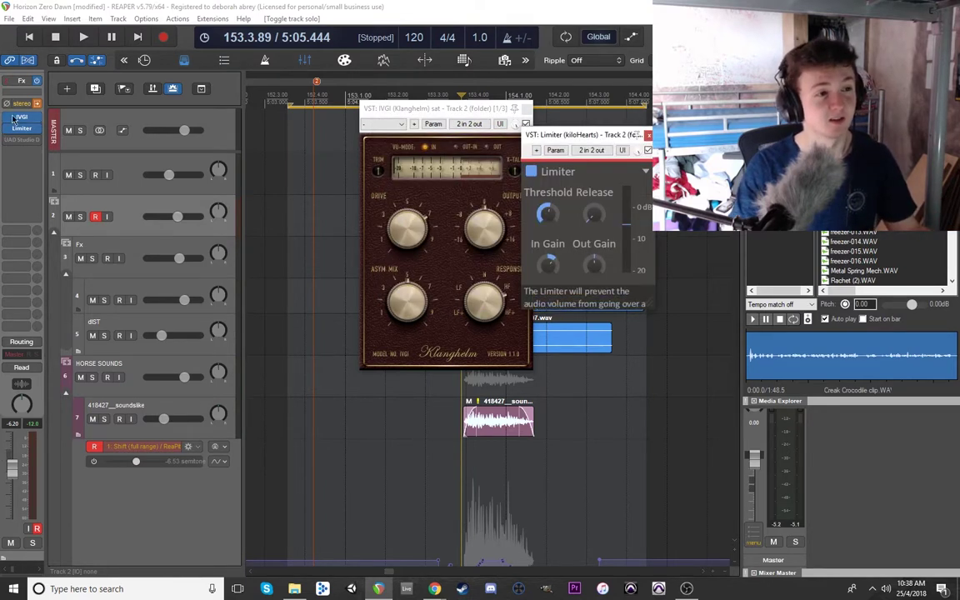
key(space)
key(space)
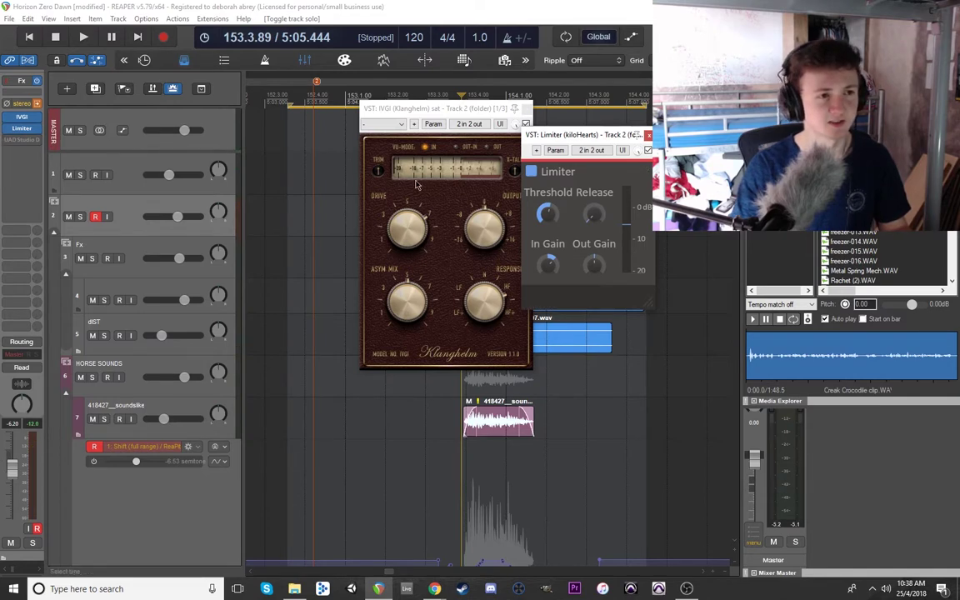
drag(407, 110, 313, 119)
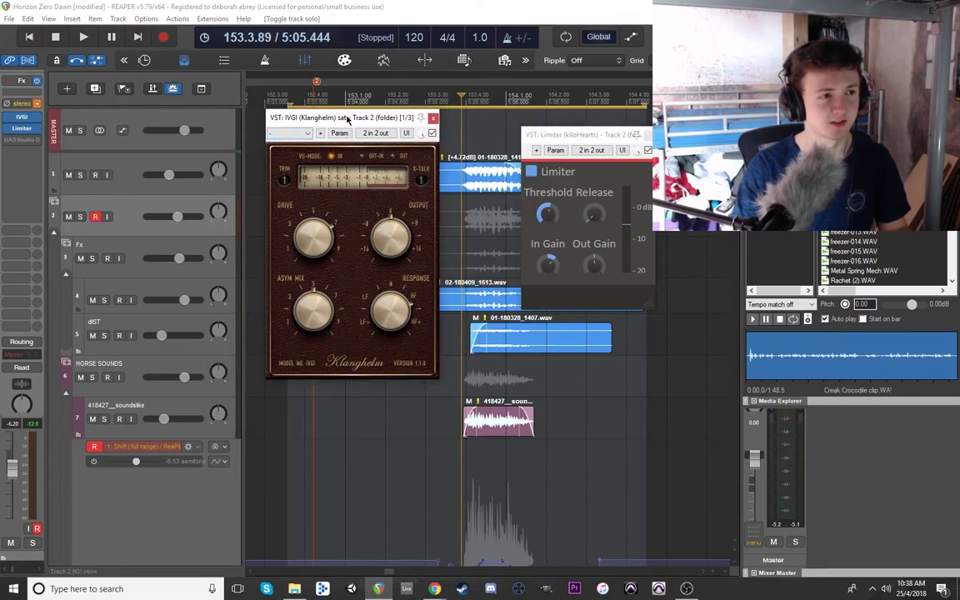